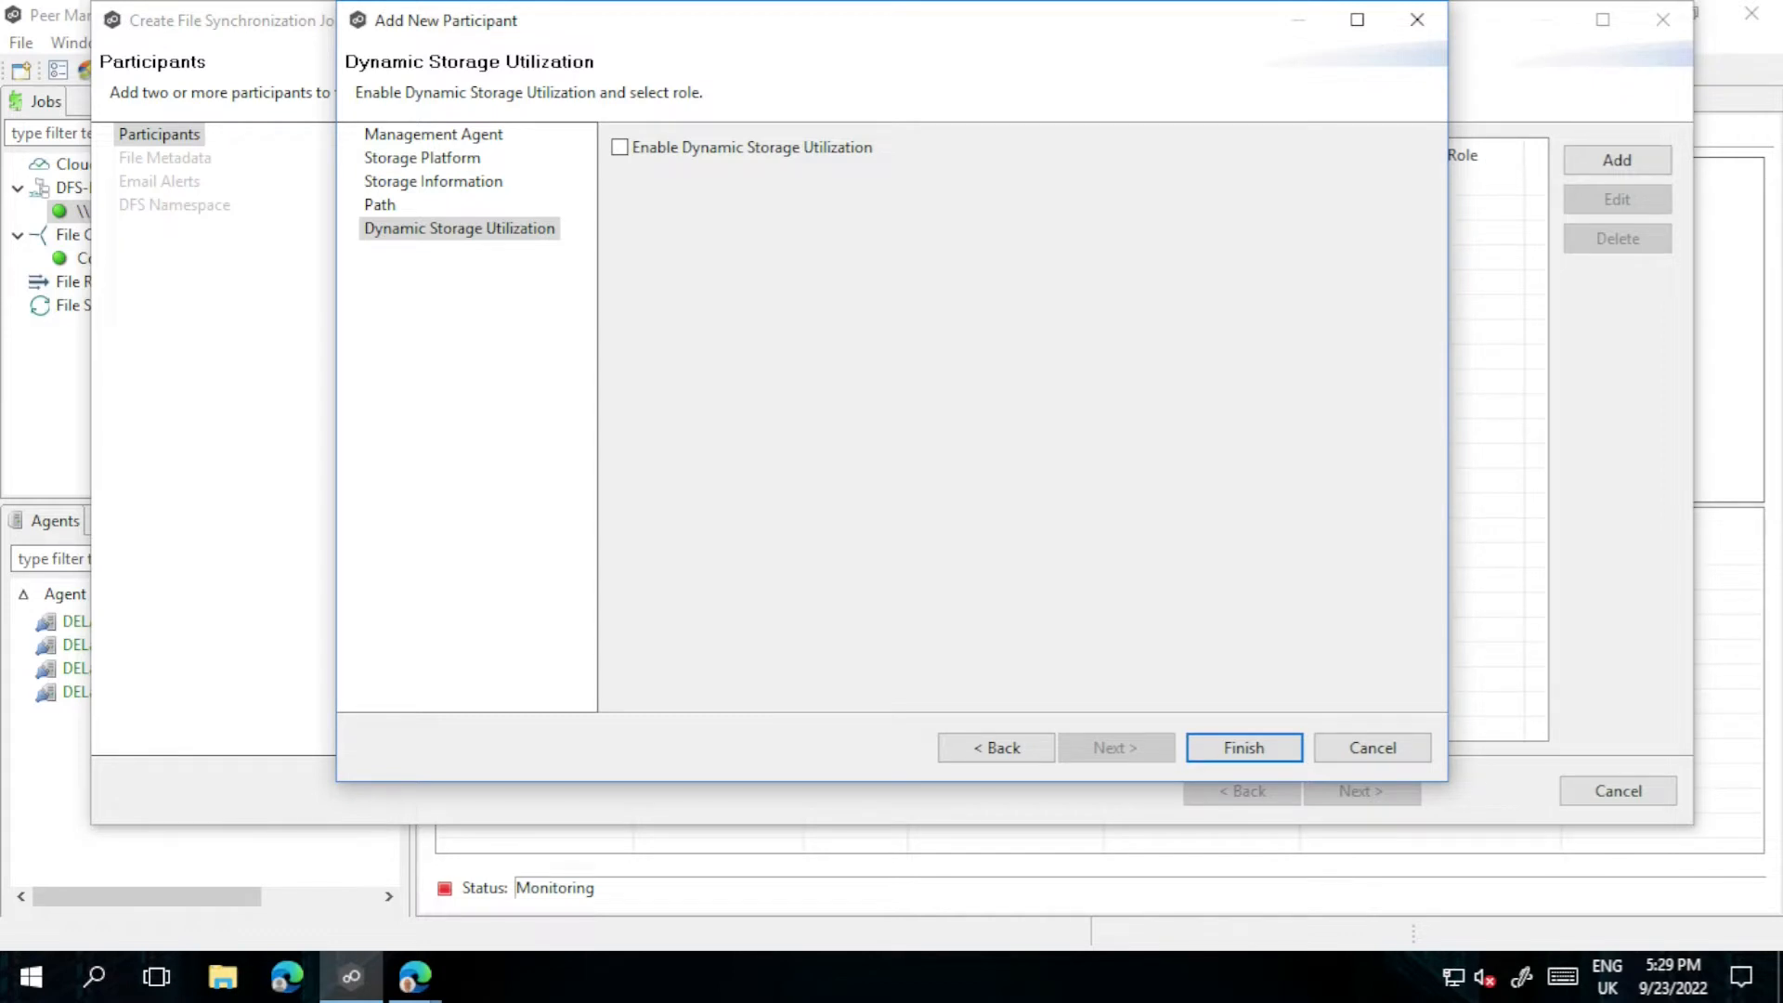
Step: Finish the London participant, then add DELab3NewYork as a Windows File Server participant
{"action": "left_click", "coordinate": [1242, 752]}
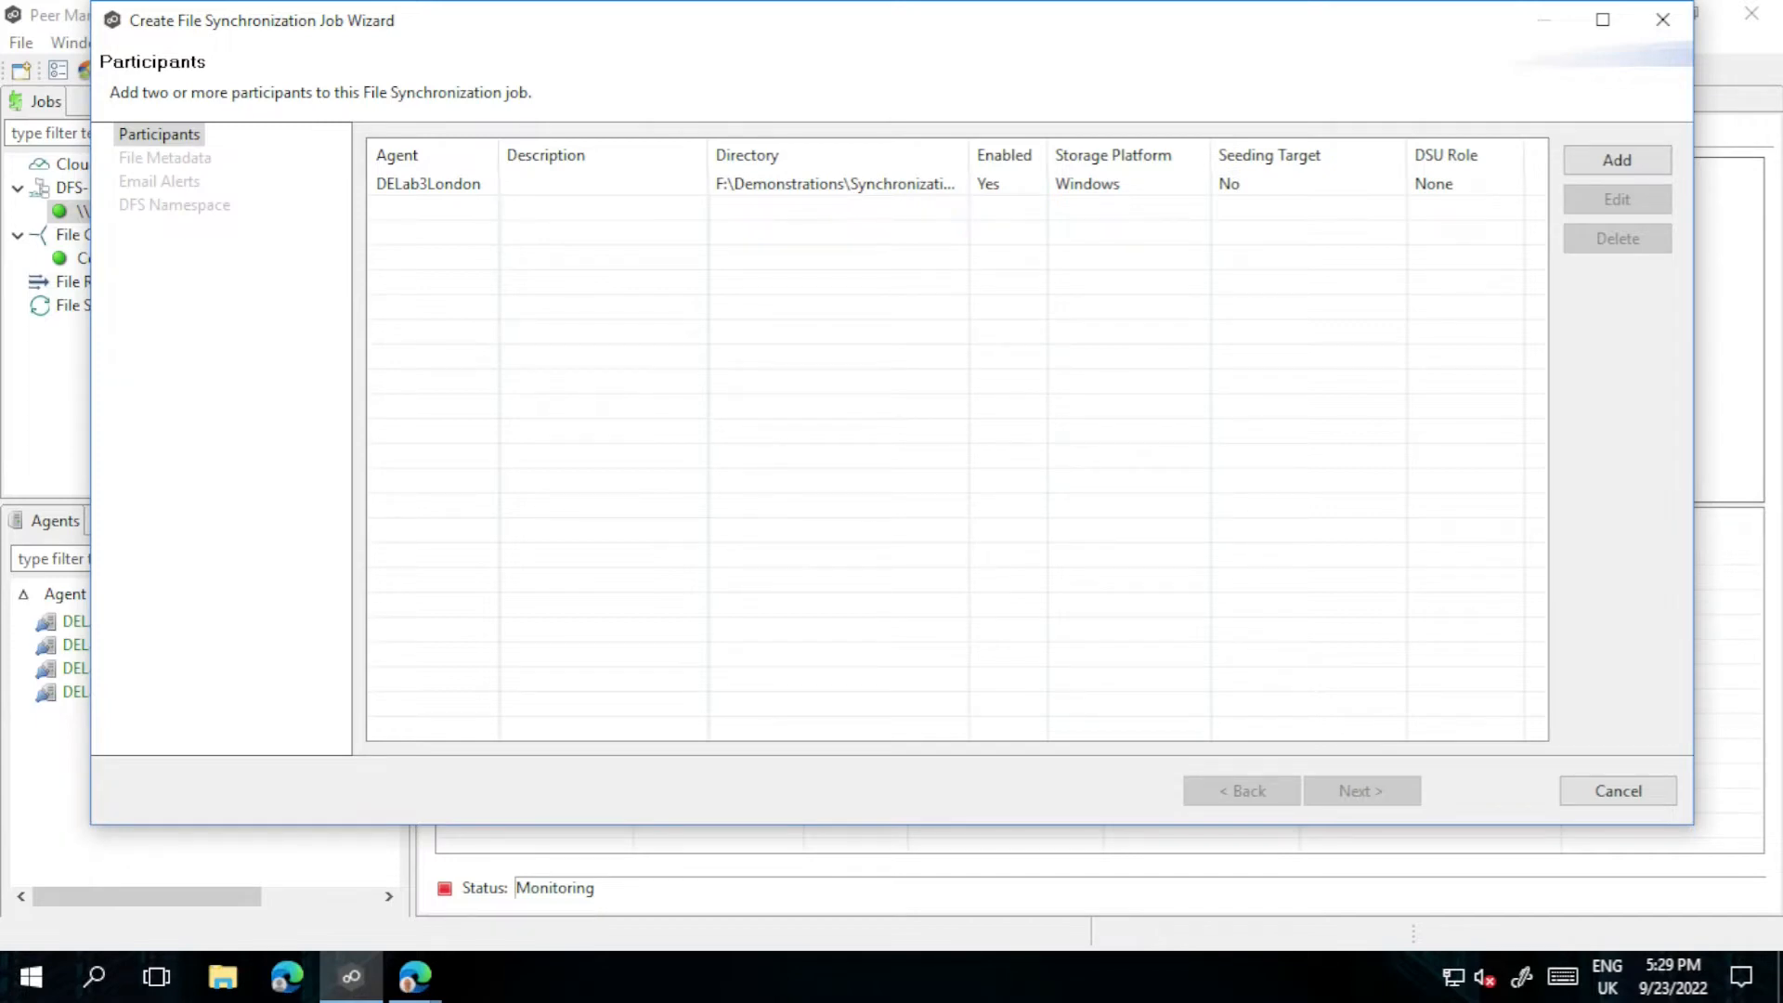
{"action": "left_click", "coordinate": [1616, 159]}
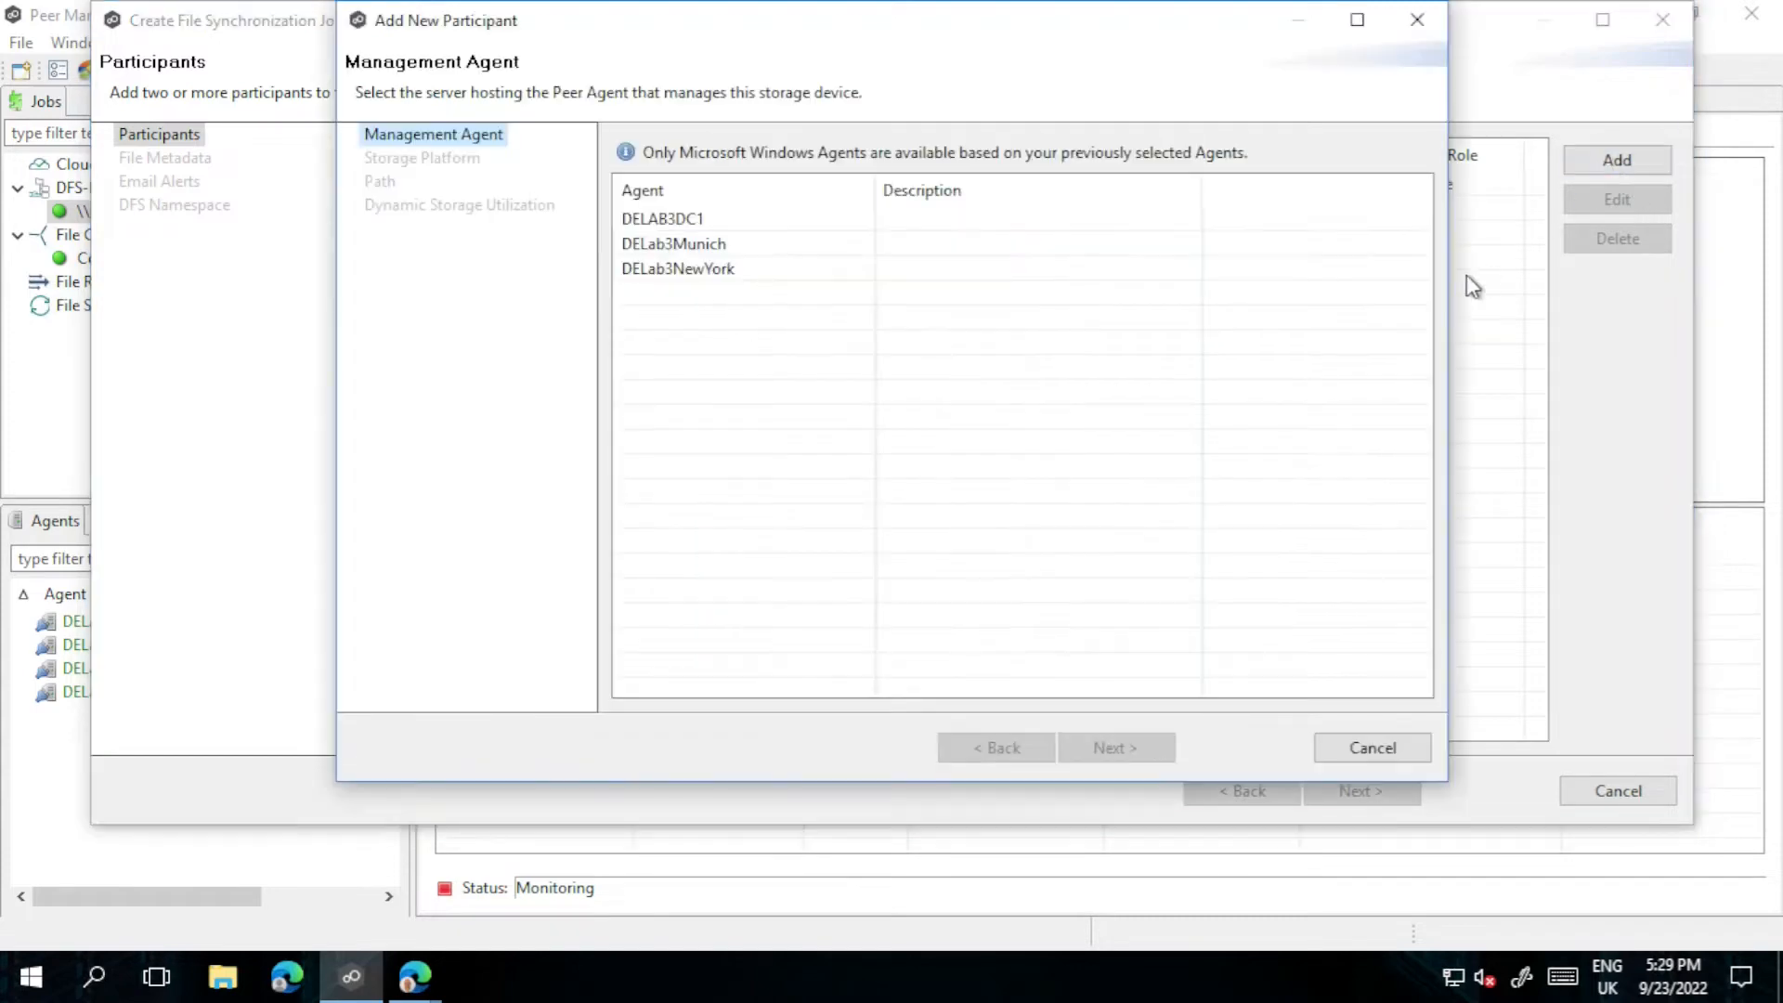
{"action": "left_click", "coordinate": [708, 269]}
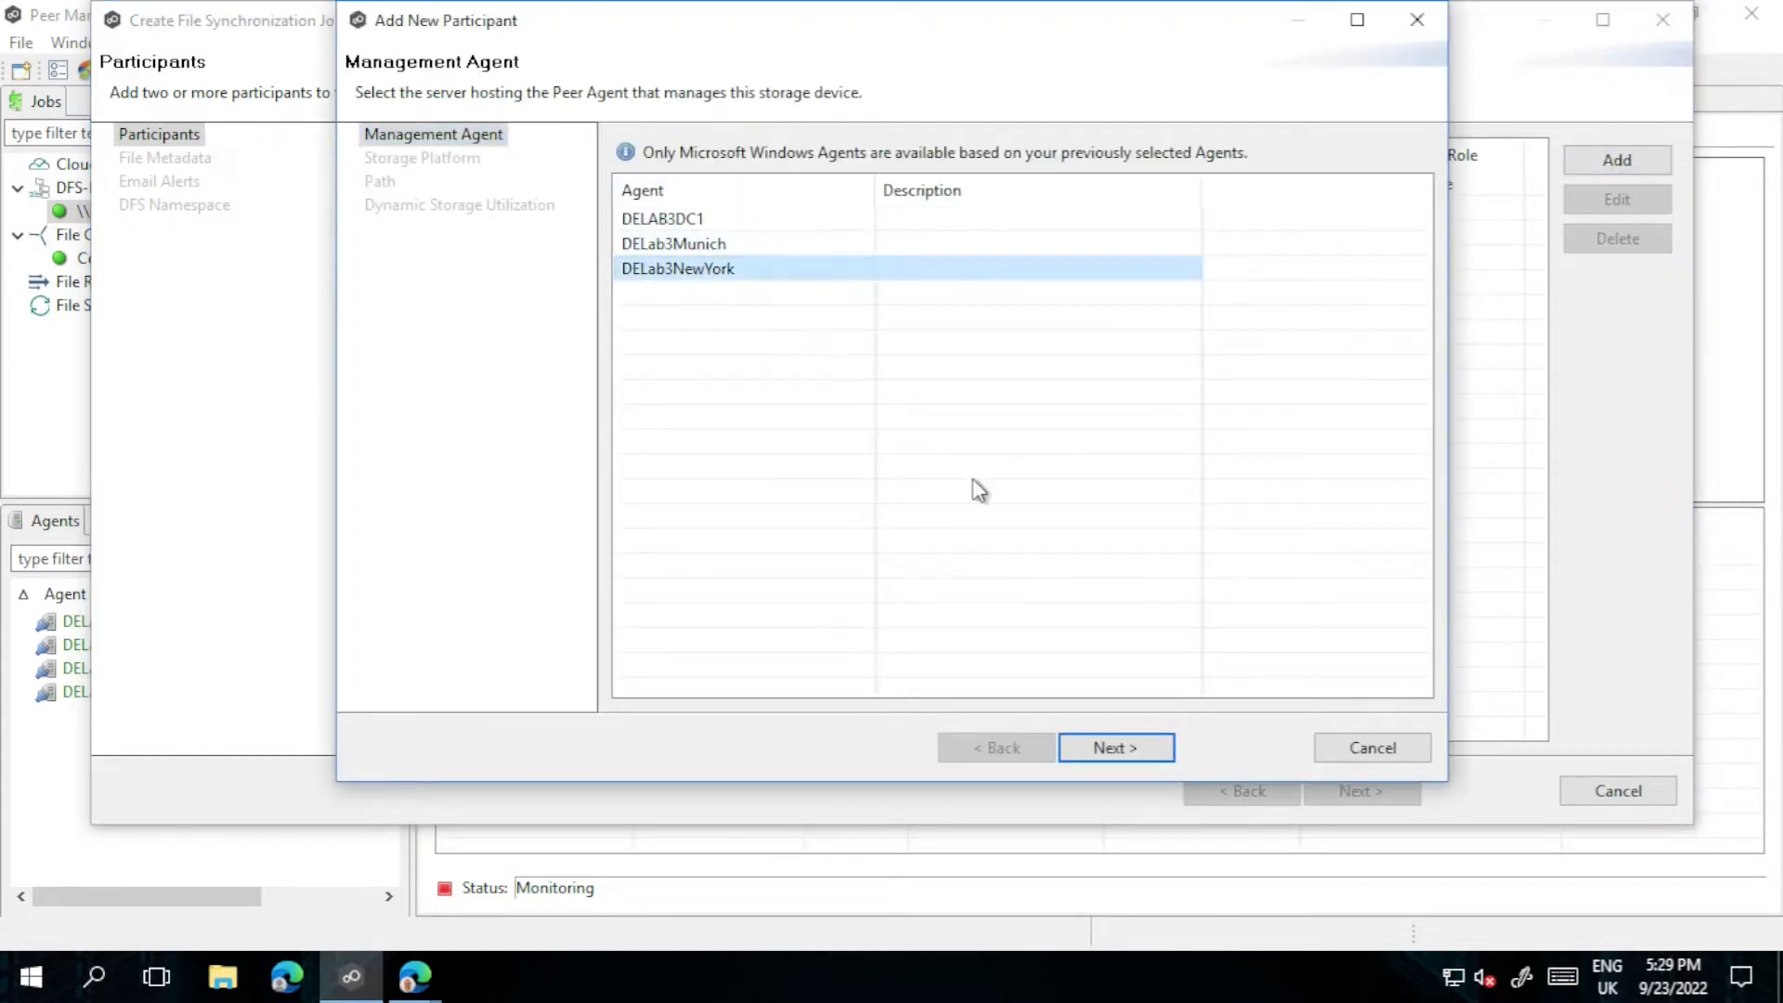
{"action": "left_click", "coordinate": [1102, 745]}
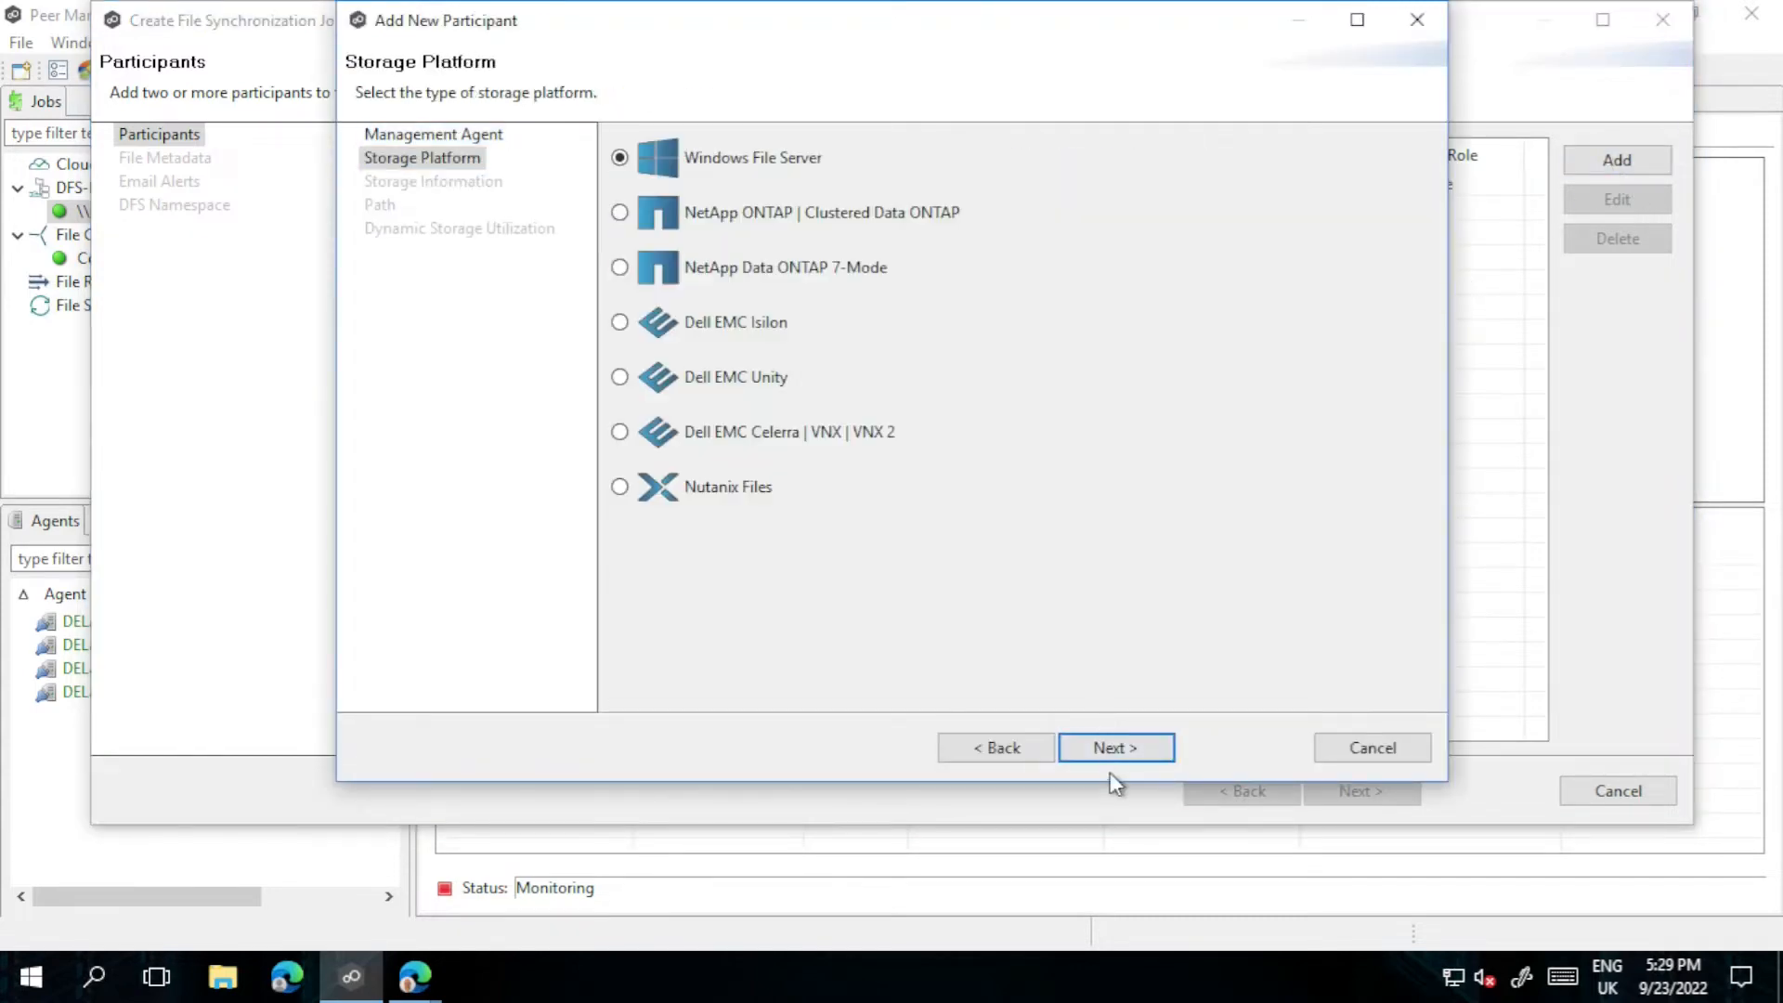
{"action": "left_click", "coordinate": [1109, 748]}
{"action": "left_click", "coordinate": [1107, 750]}
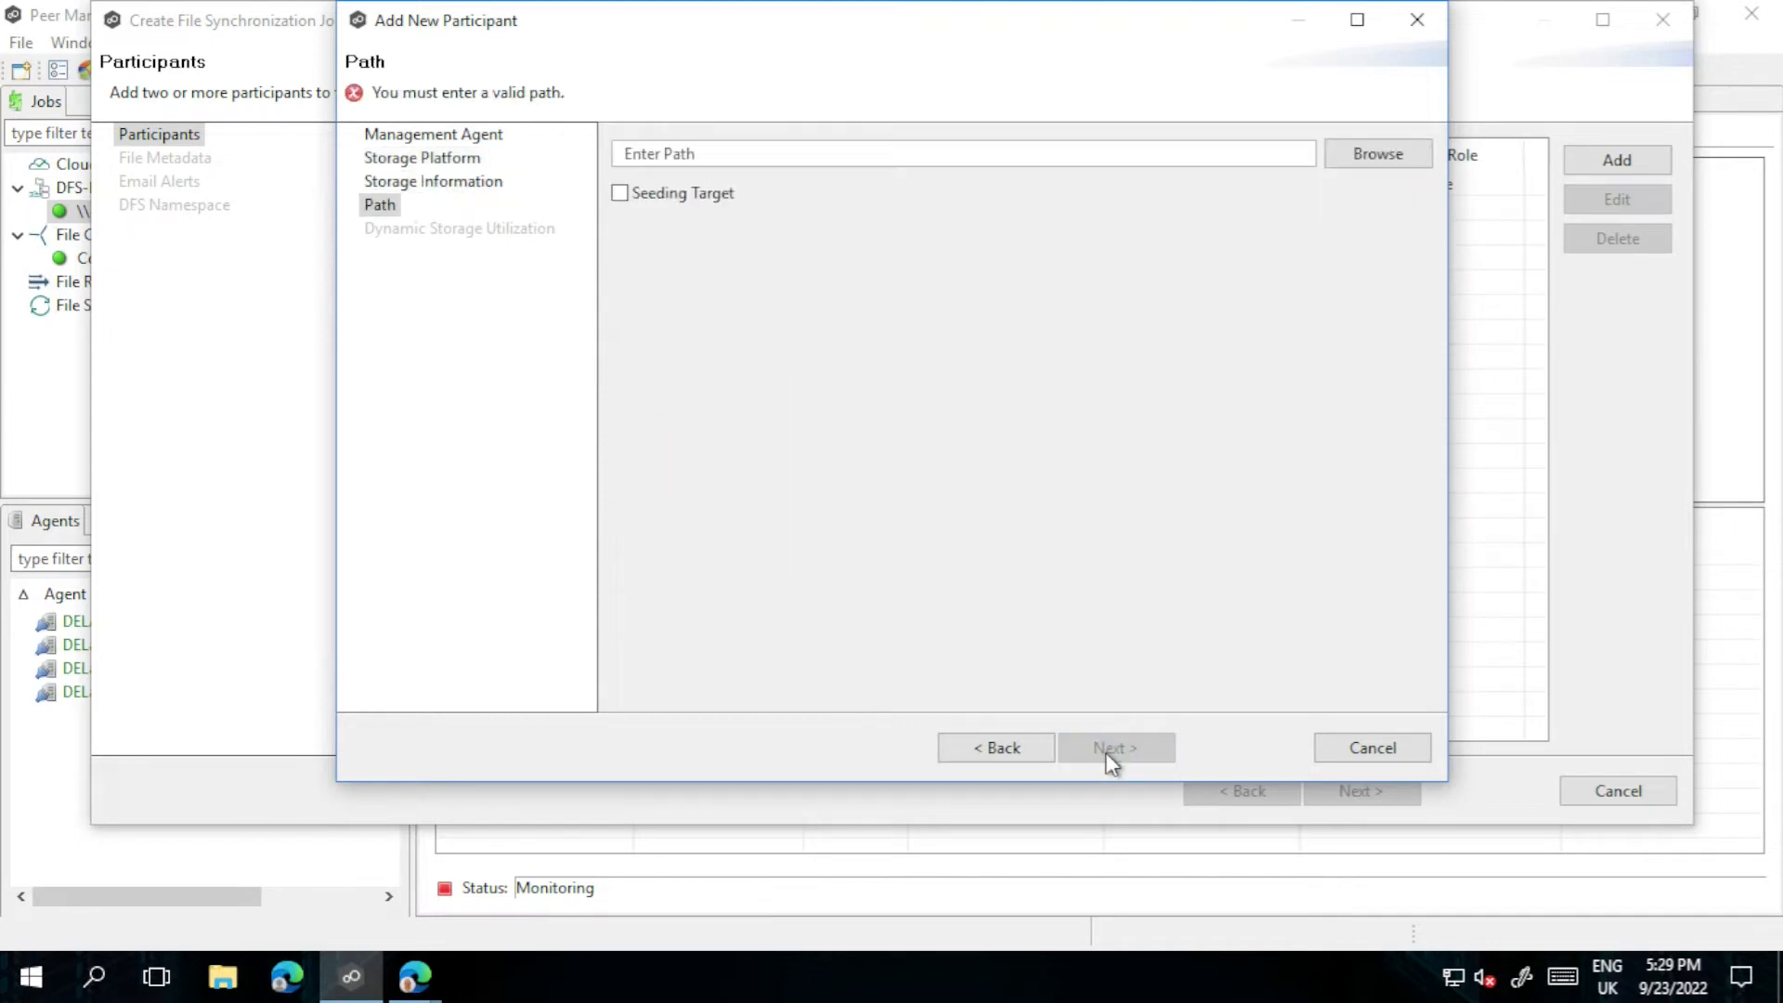
Step: Set New York's sync path to E:\Demonstrations\Synchronization\ and finish adding it
{"action": "left_click", "coordinate": [1381, 154]}
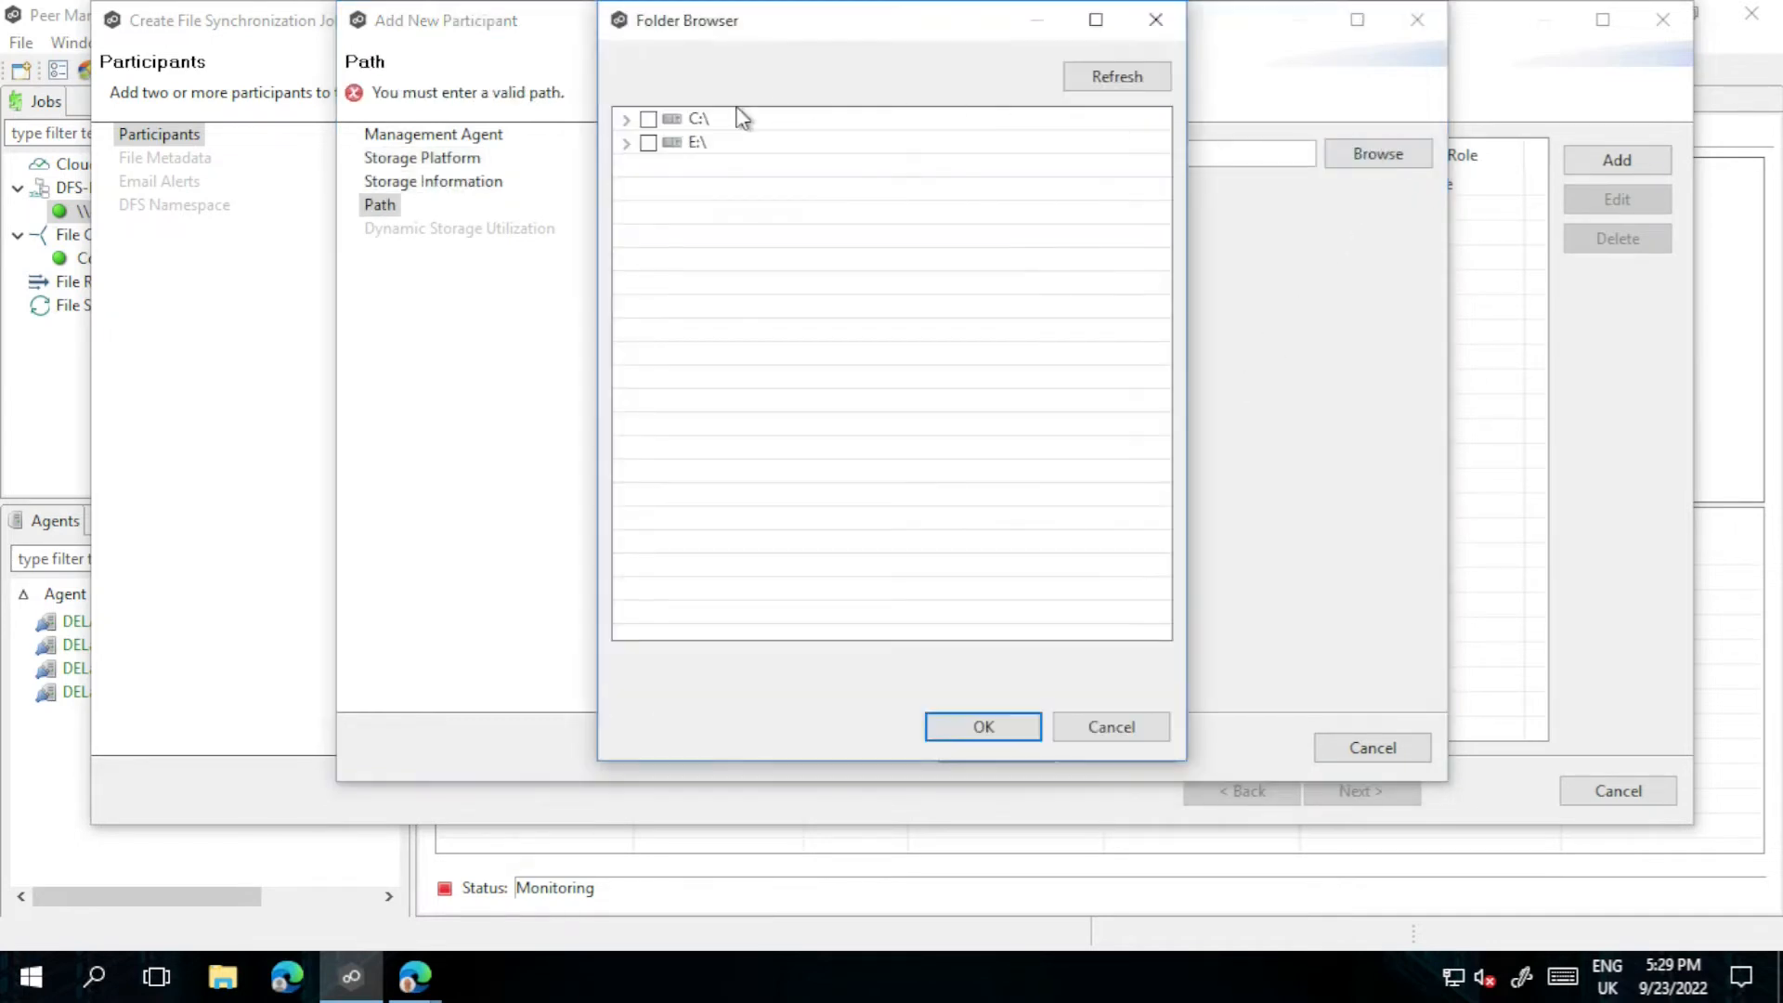
{"action": "left_click", "coordinate": [626, 144]}
{"action": "left_click", "coordinate": [647, 167]}
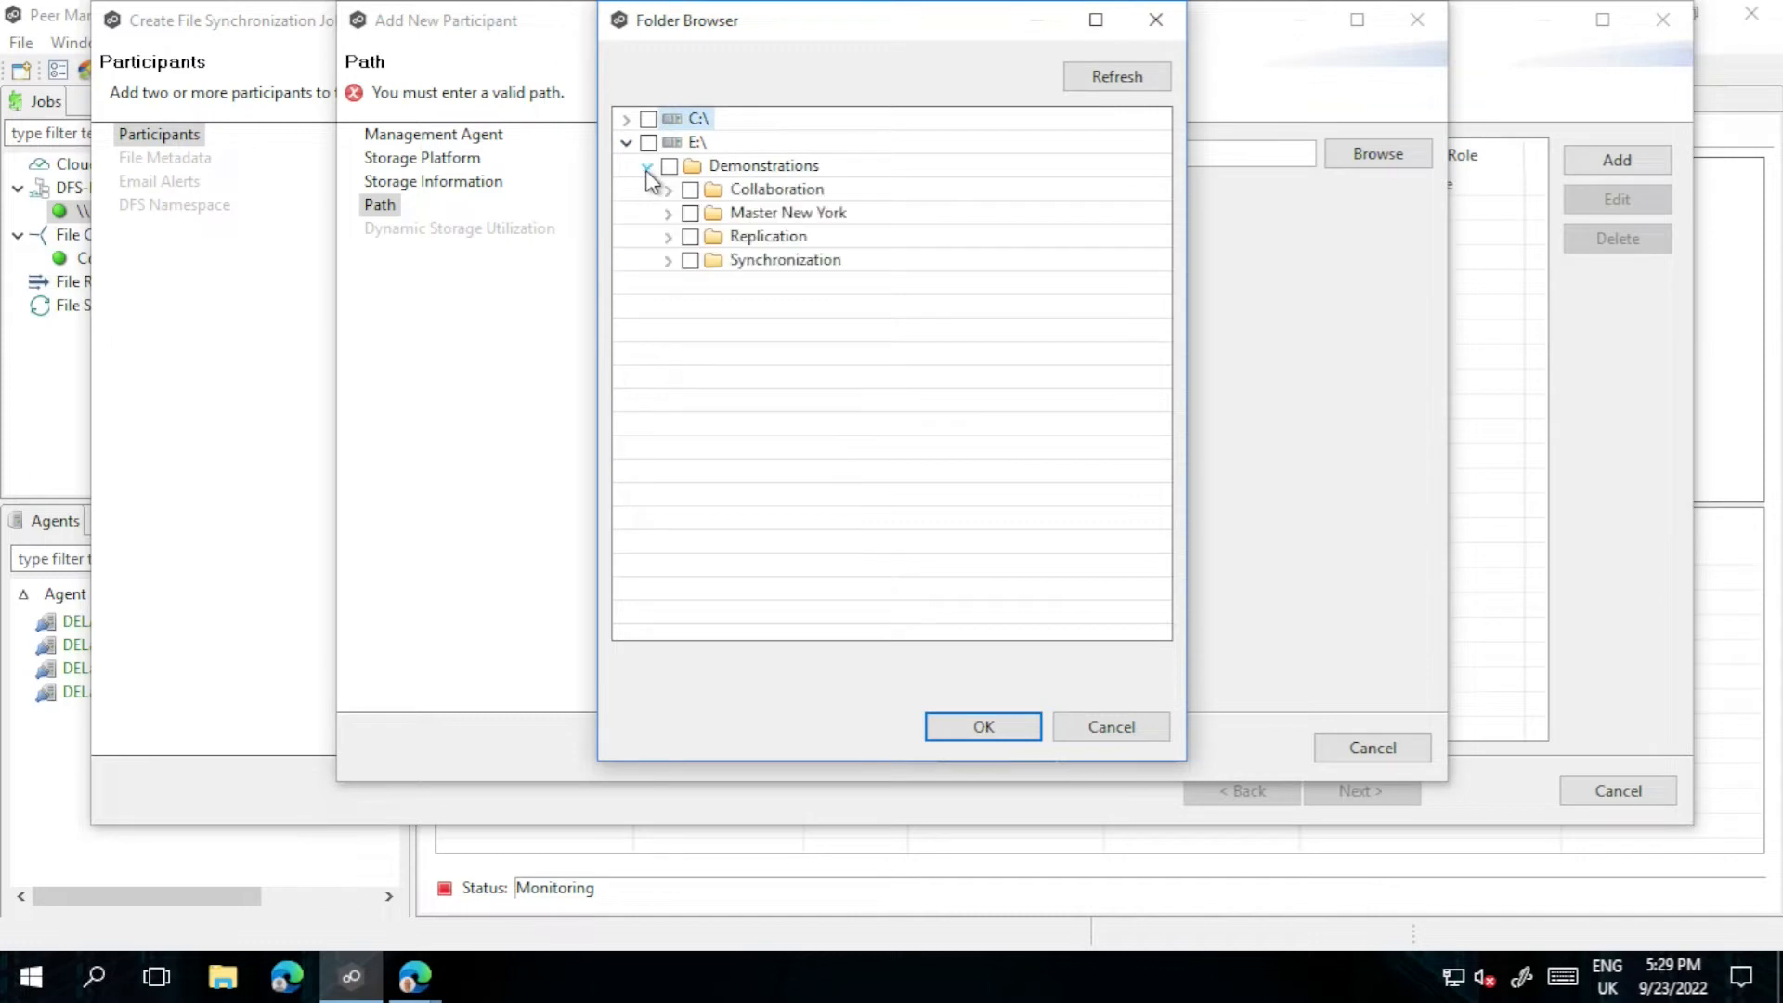
{"action": "left_click", "coordinate": [690, 261]}
{"action": "left_click", "coordinate": [965, 726]}
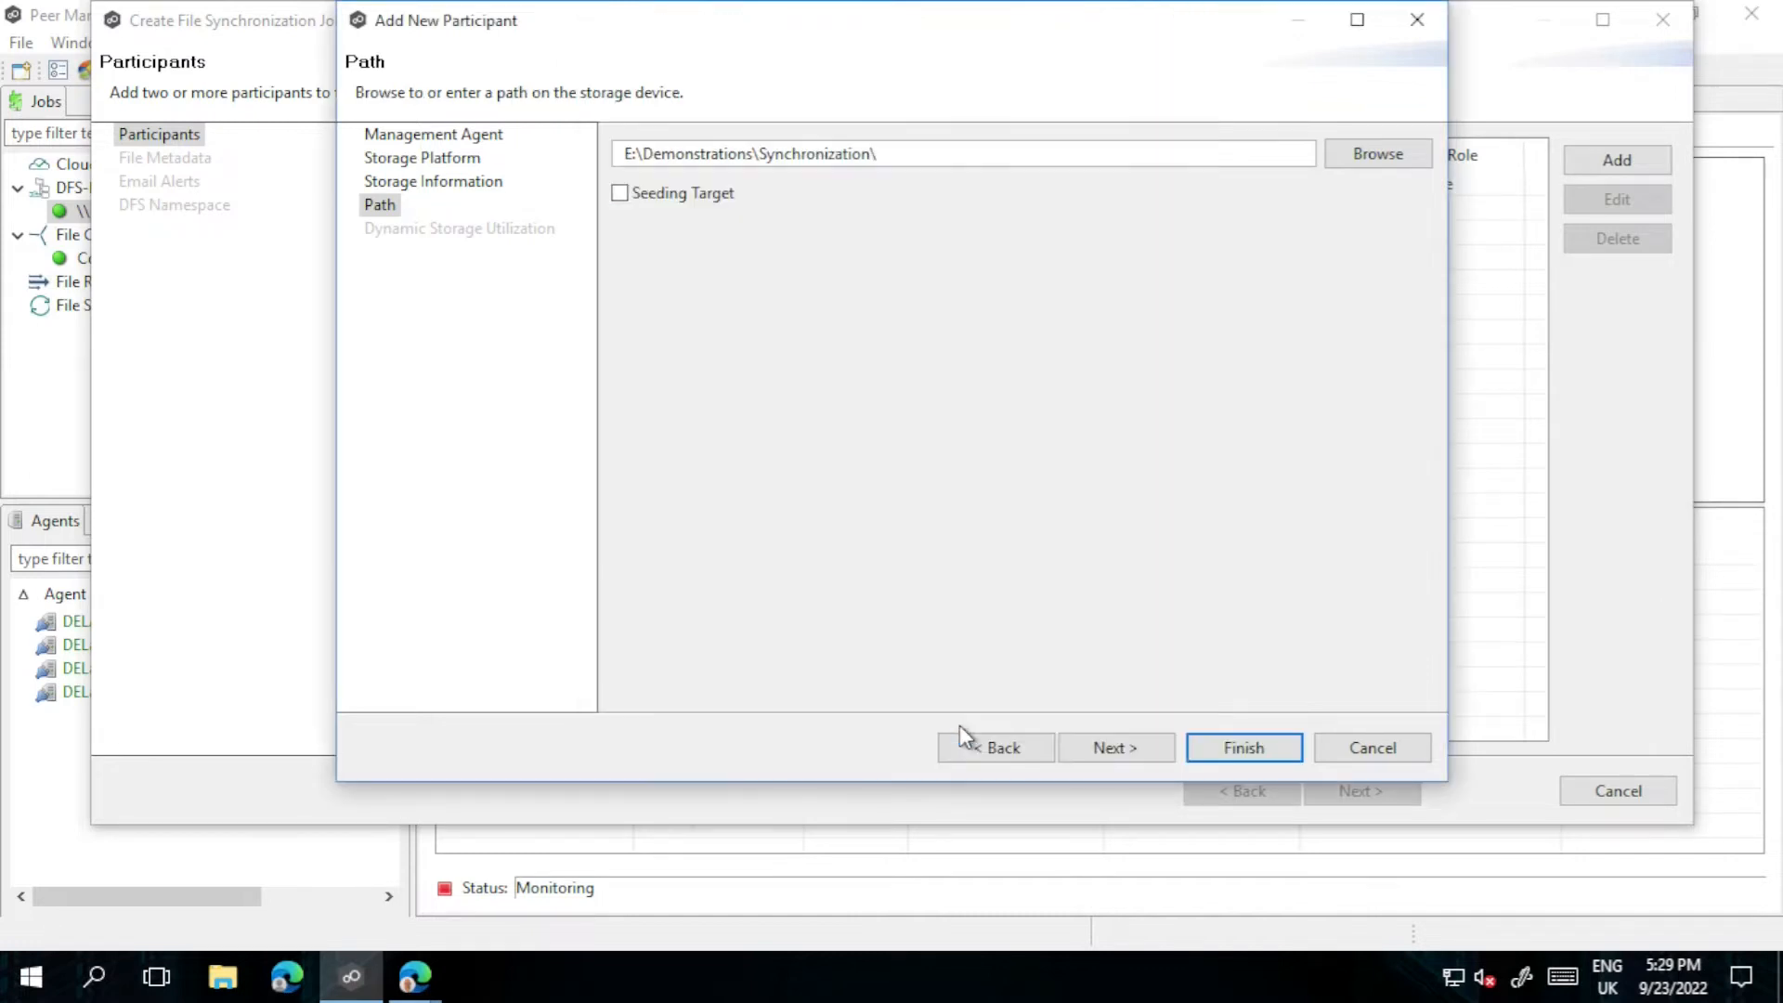
{"action": "left_click", "coordinate": [1107, 748]}
{"action": "left_click", "coordinate": [1245, 745]}
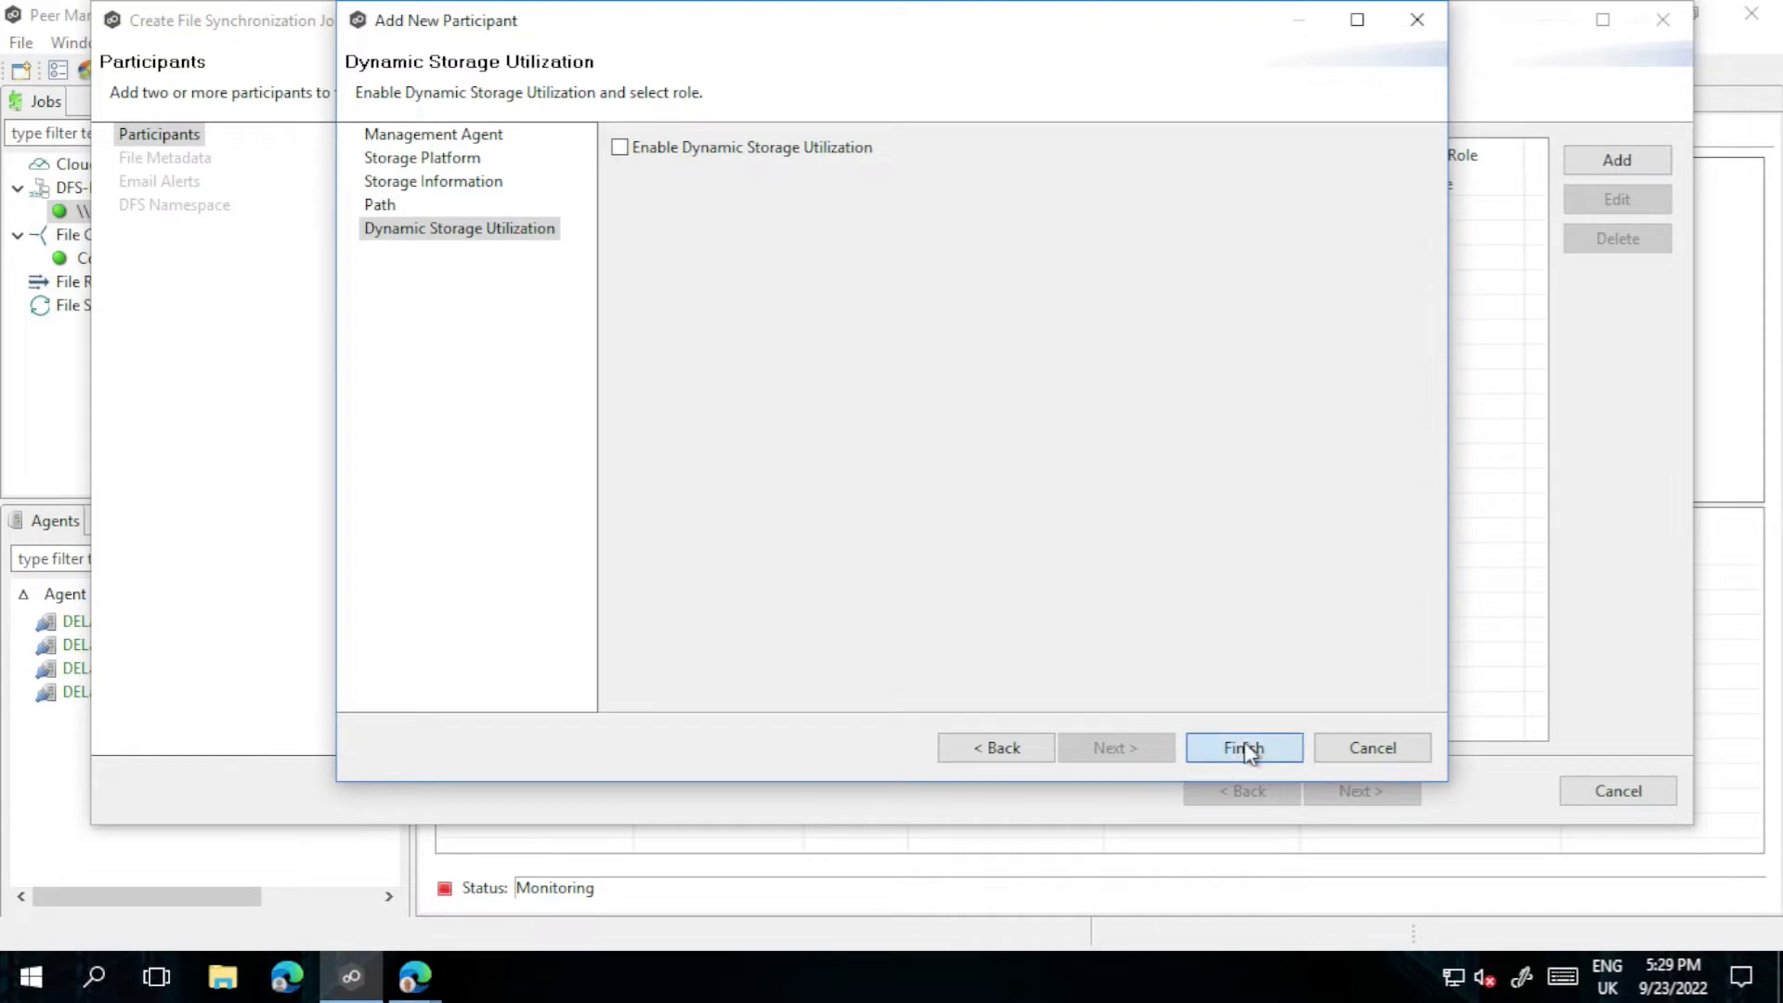
Step: Add DELab3Munich on Windows File Server syncing E:\Demonstrations\Synchronization
{"action": "left_click", "coordinate": [1612, 157]}
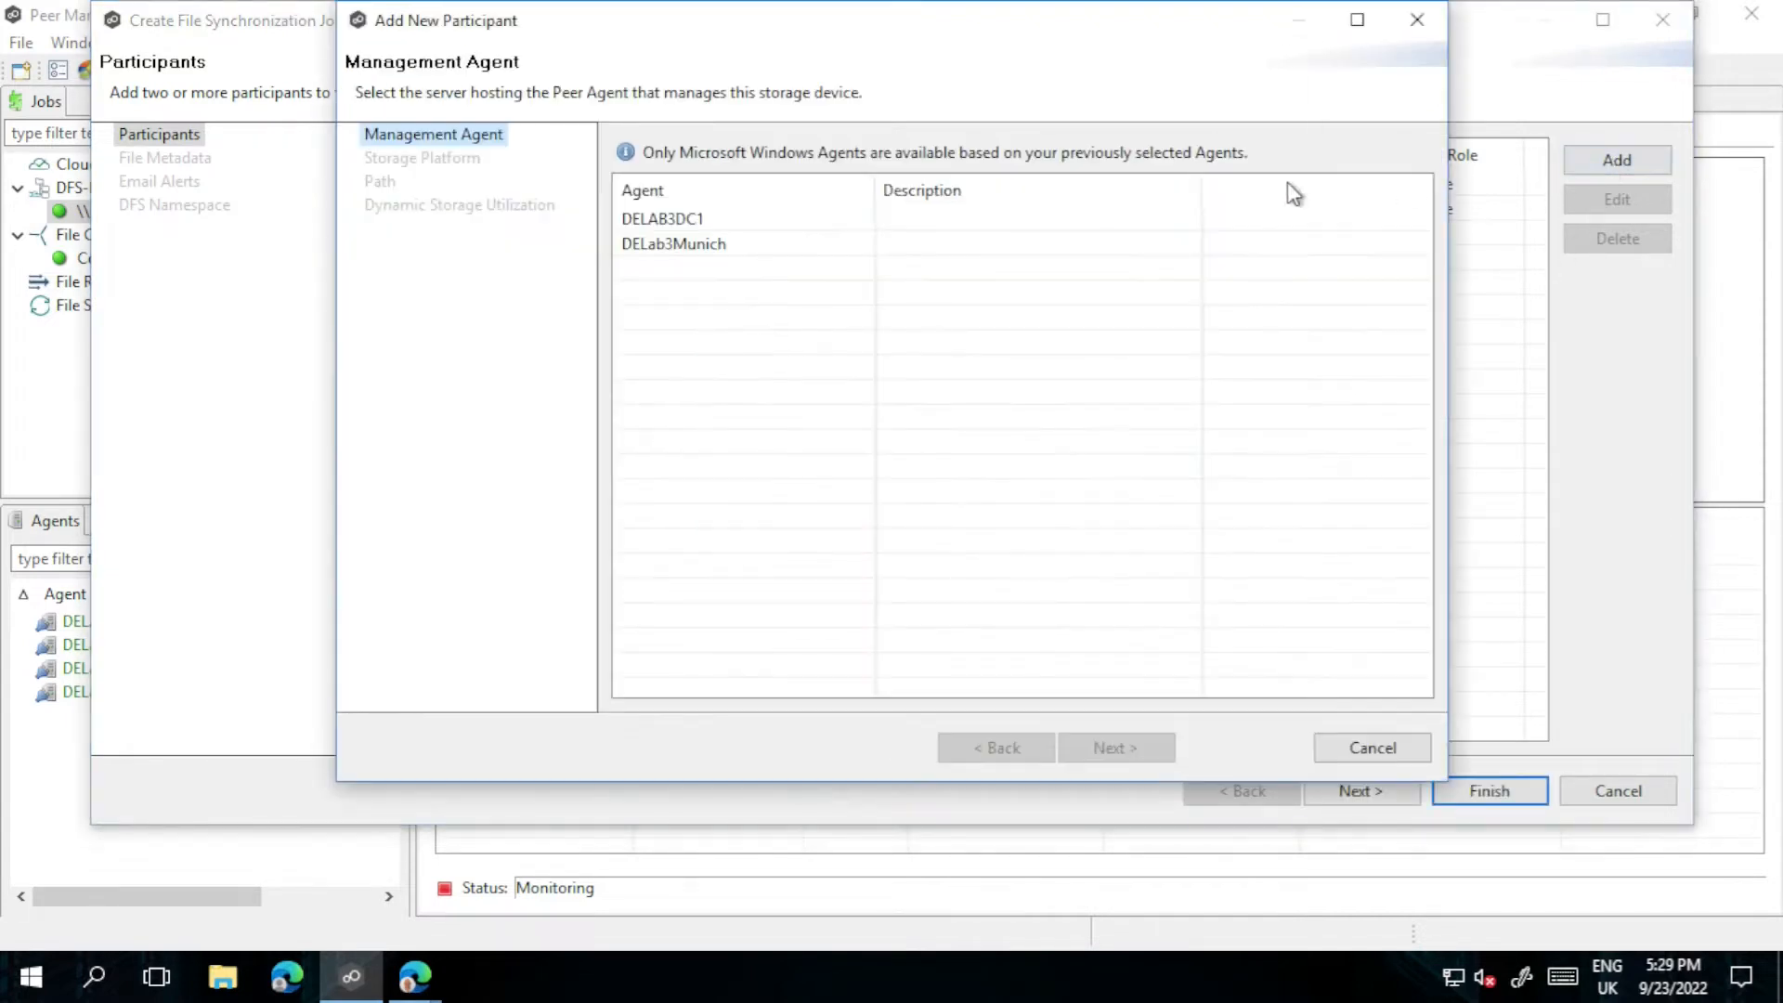
{"action": "left_click", "coordinate": [680, 245]}
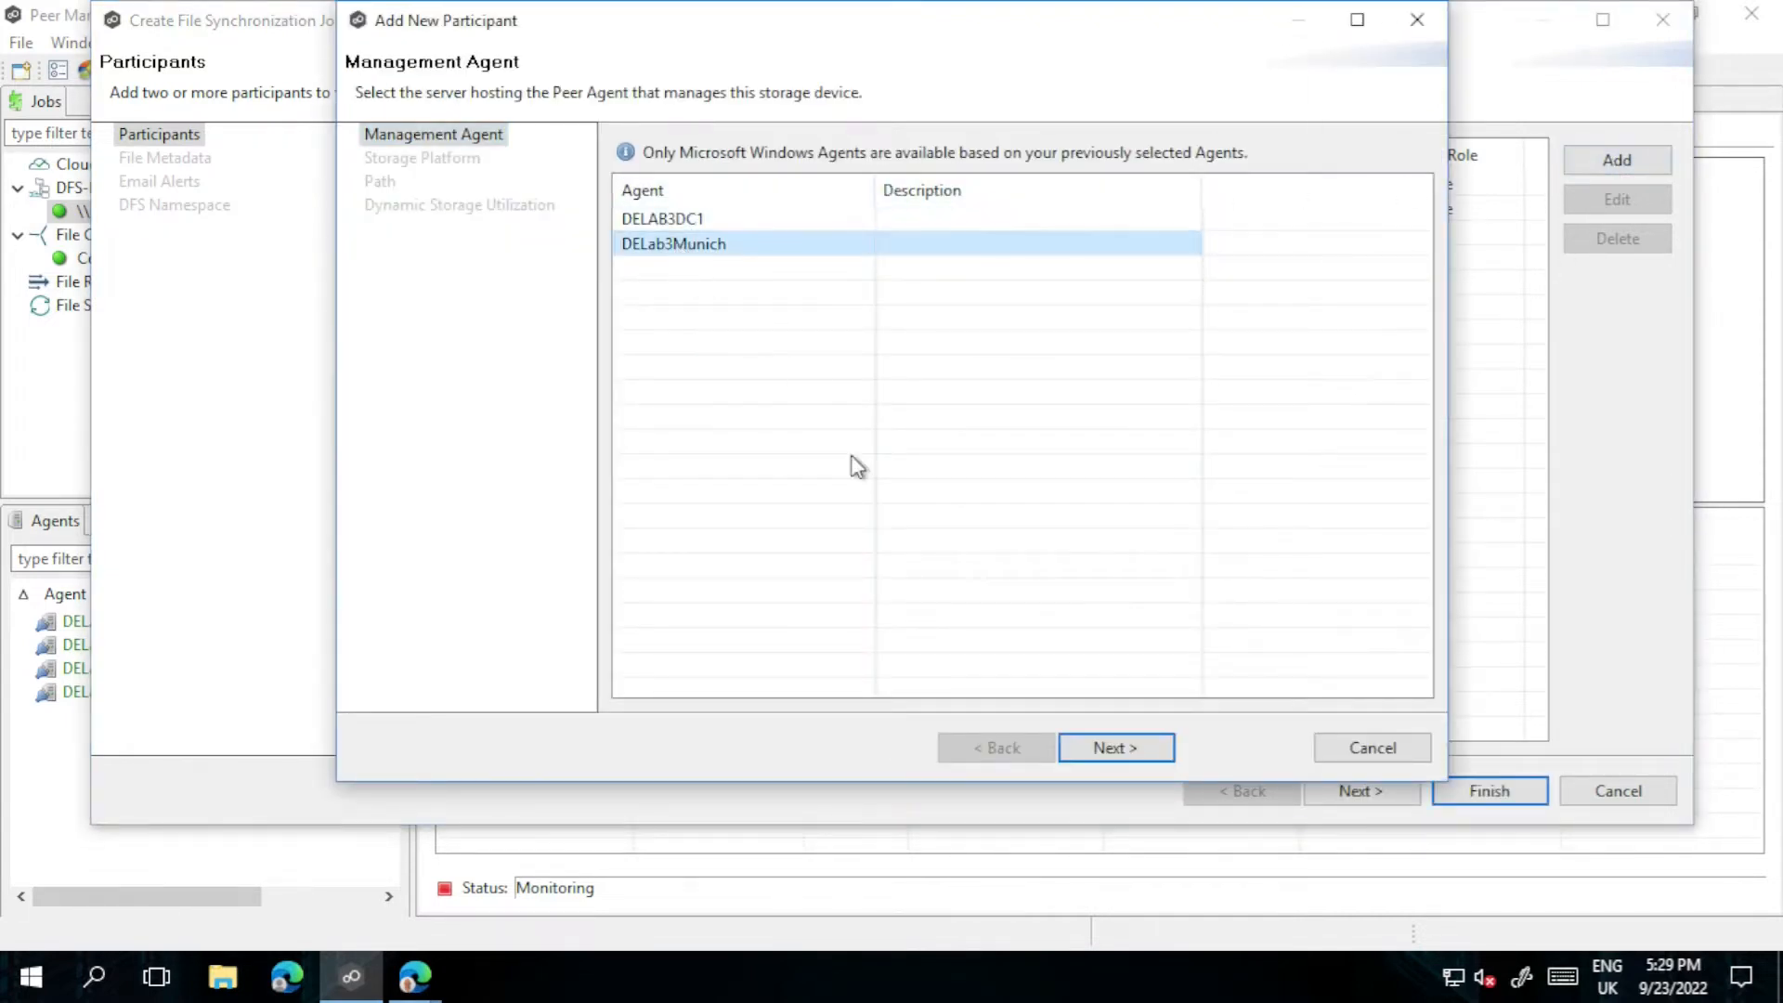
{"action": "left_click", "coordinate": [1118, 755]}
{"action": "left_click", "coordinate": [1118, 755]}
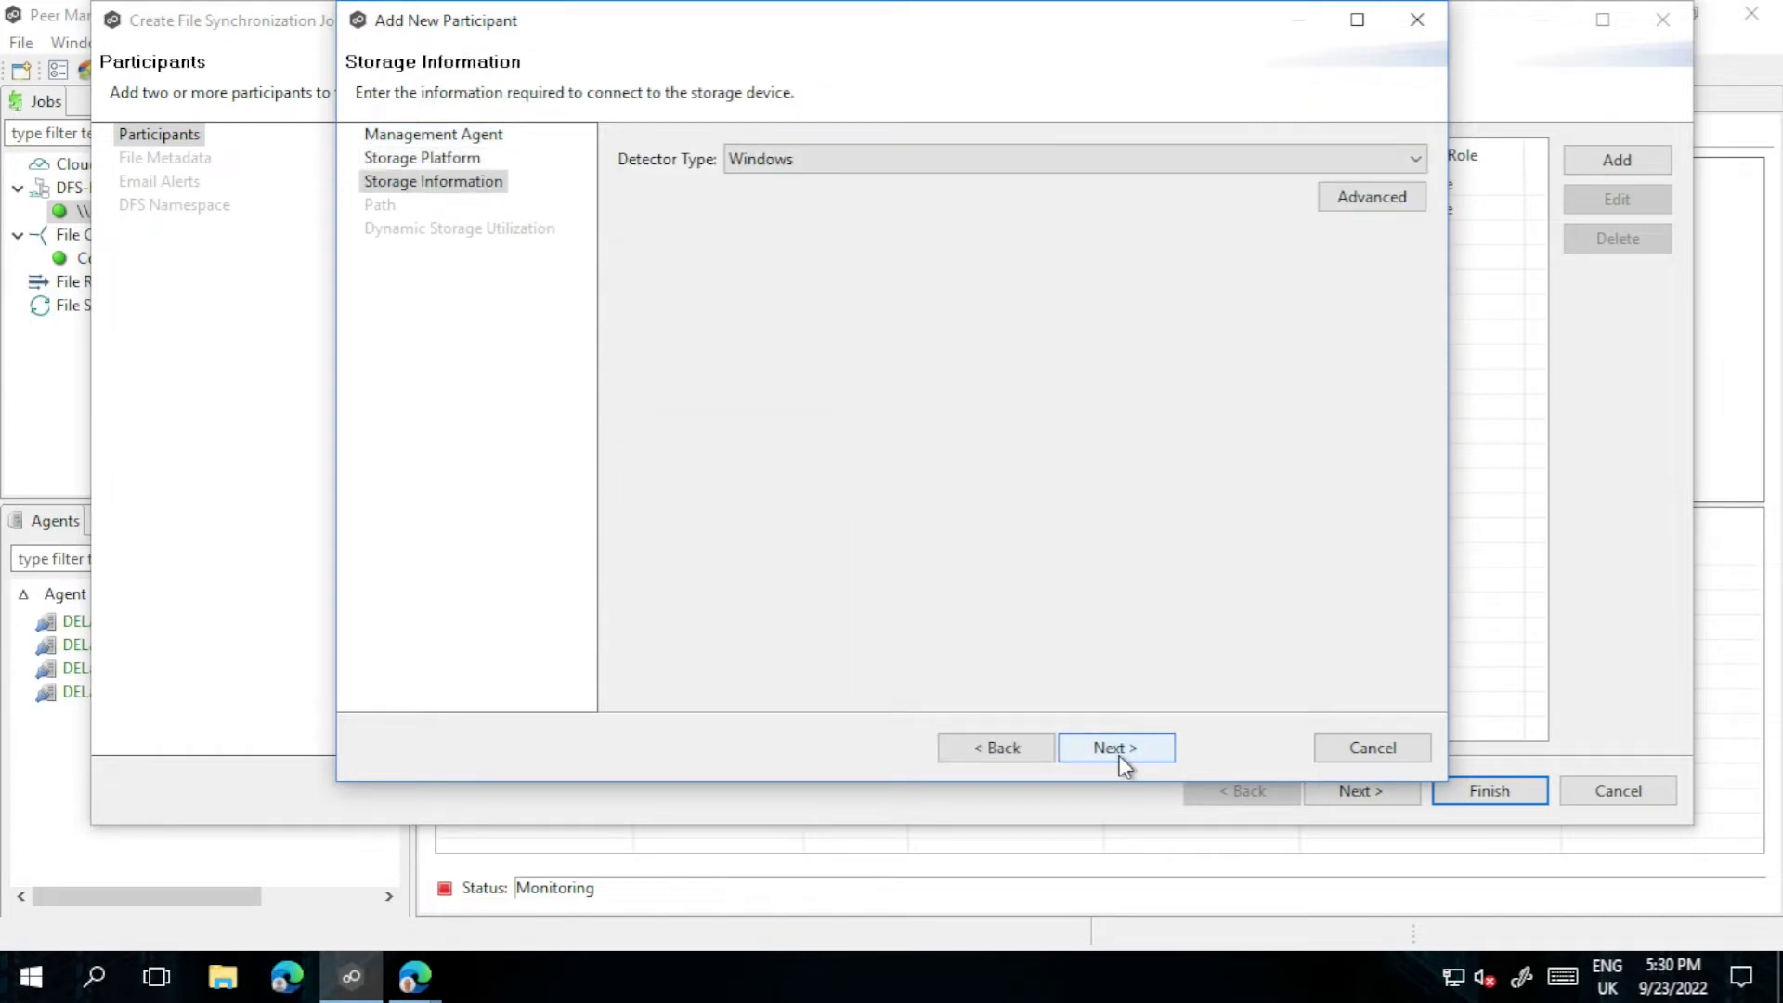
{"action": "left_click", "coordinate": [1117, 754]}
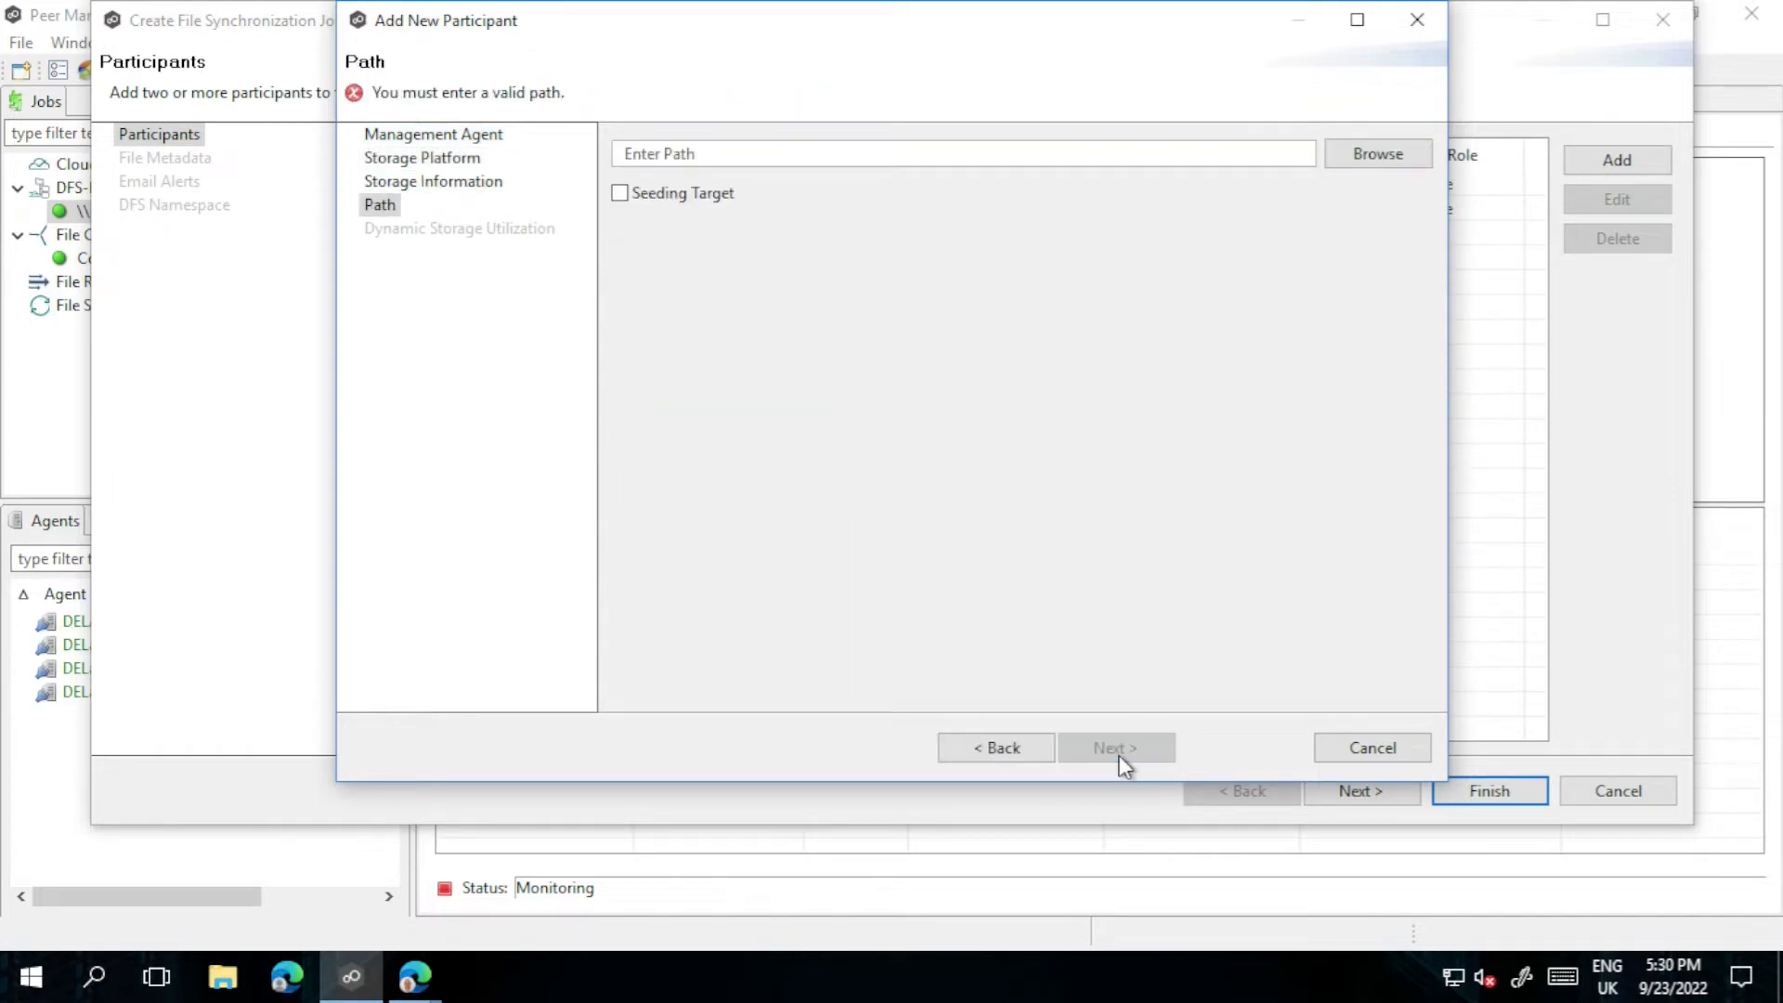
{"action": "left_click", "coordinate": [1364, 157]}
{"action": "left_click", "coordinate": [626, 142]}
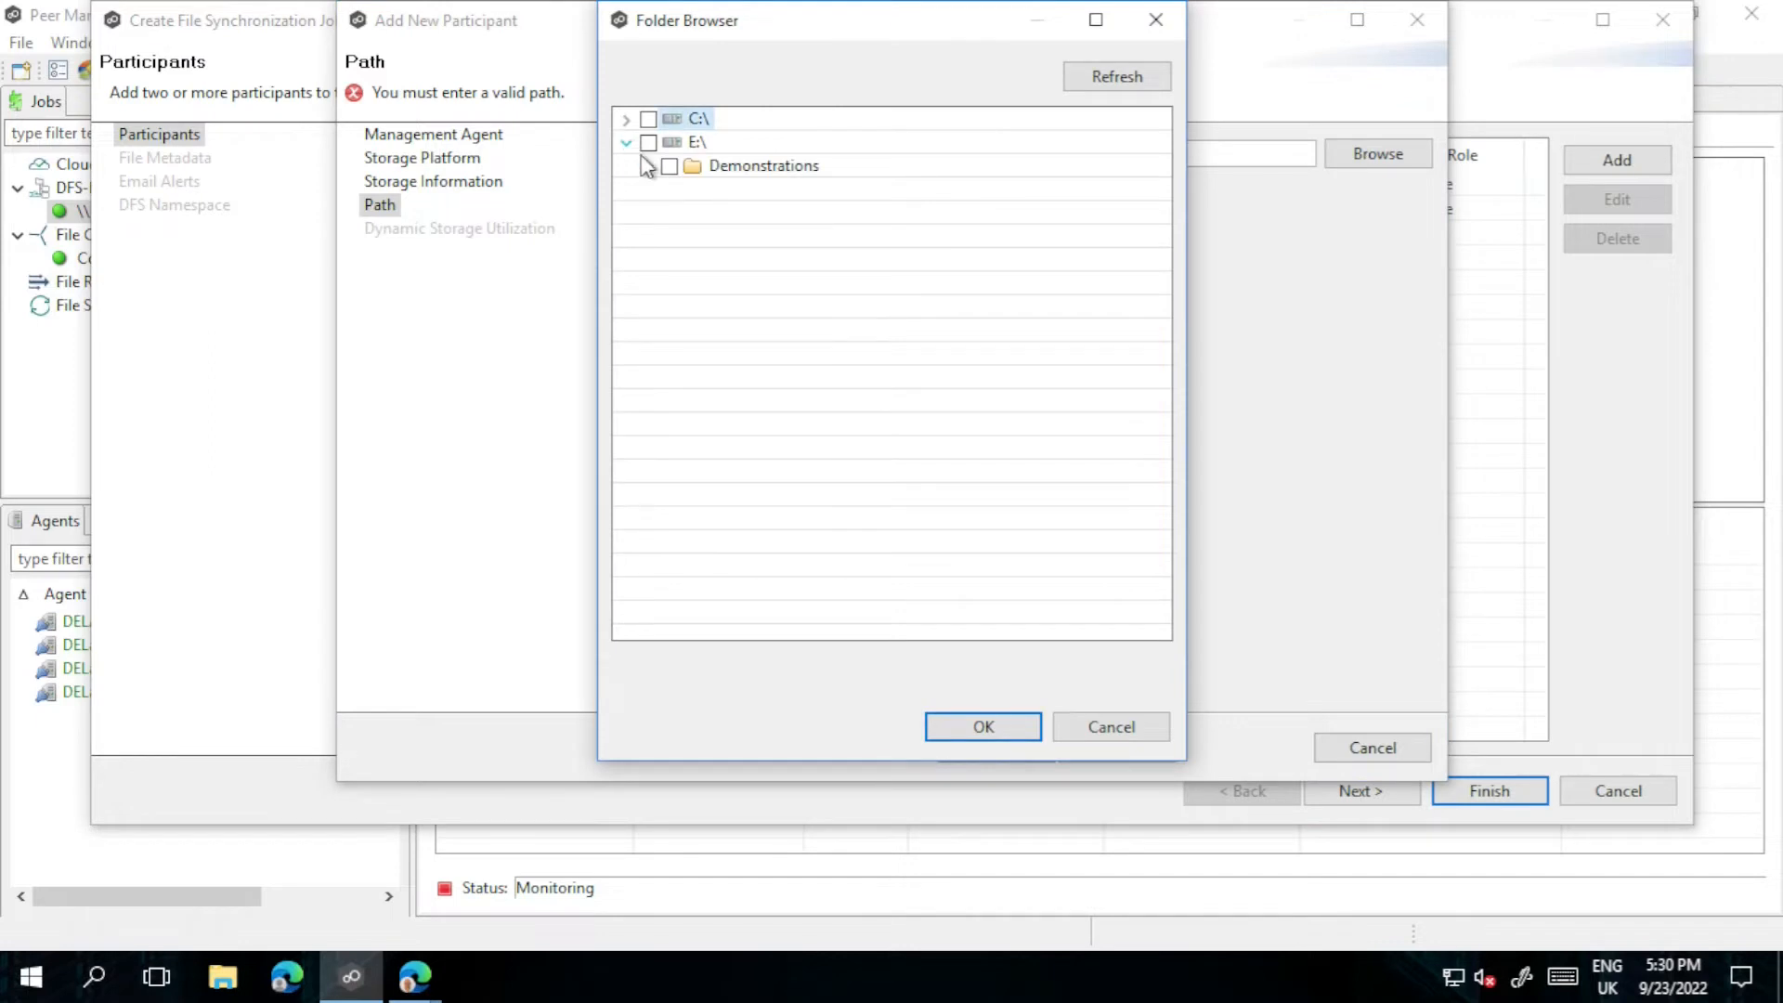
{"action": "left_click", "coordinate": [647, 166]}
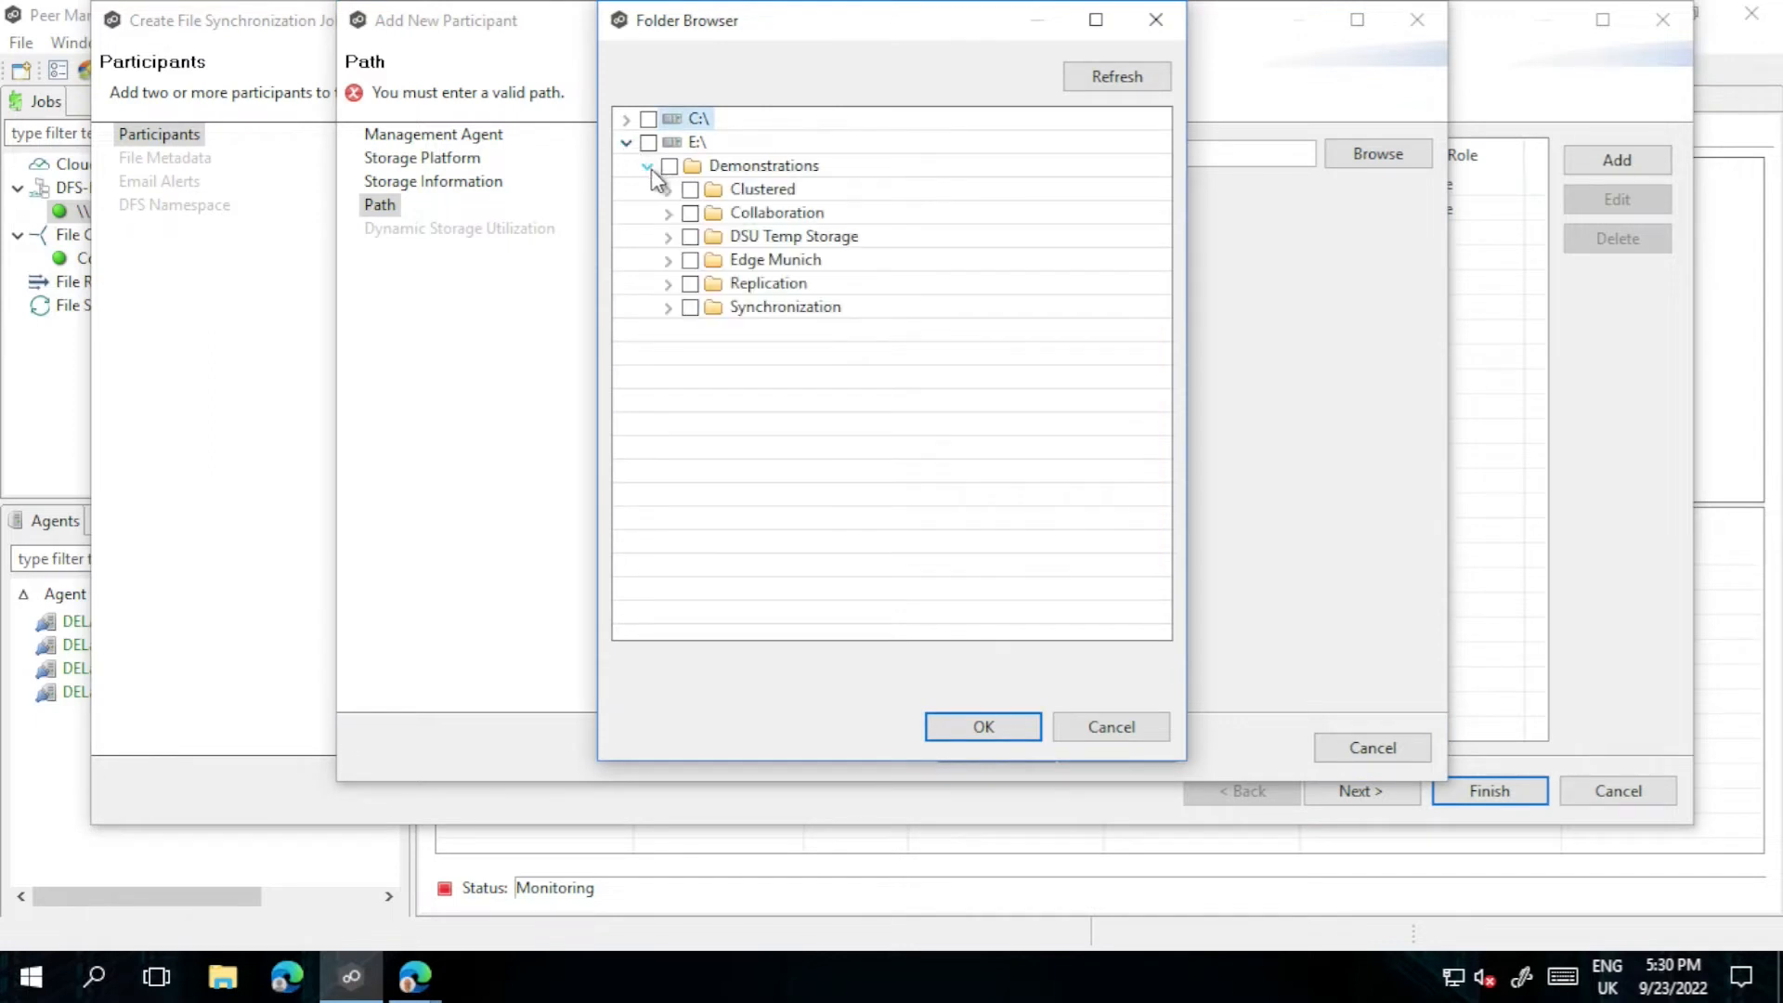
{"action": "left_click", "coordinate": [690, 307]}
{"action": "left_click", "coordinate": [959, 726]}
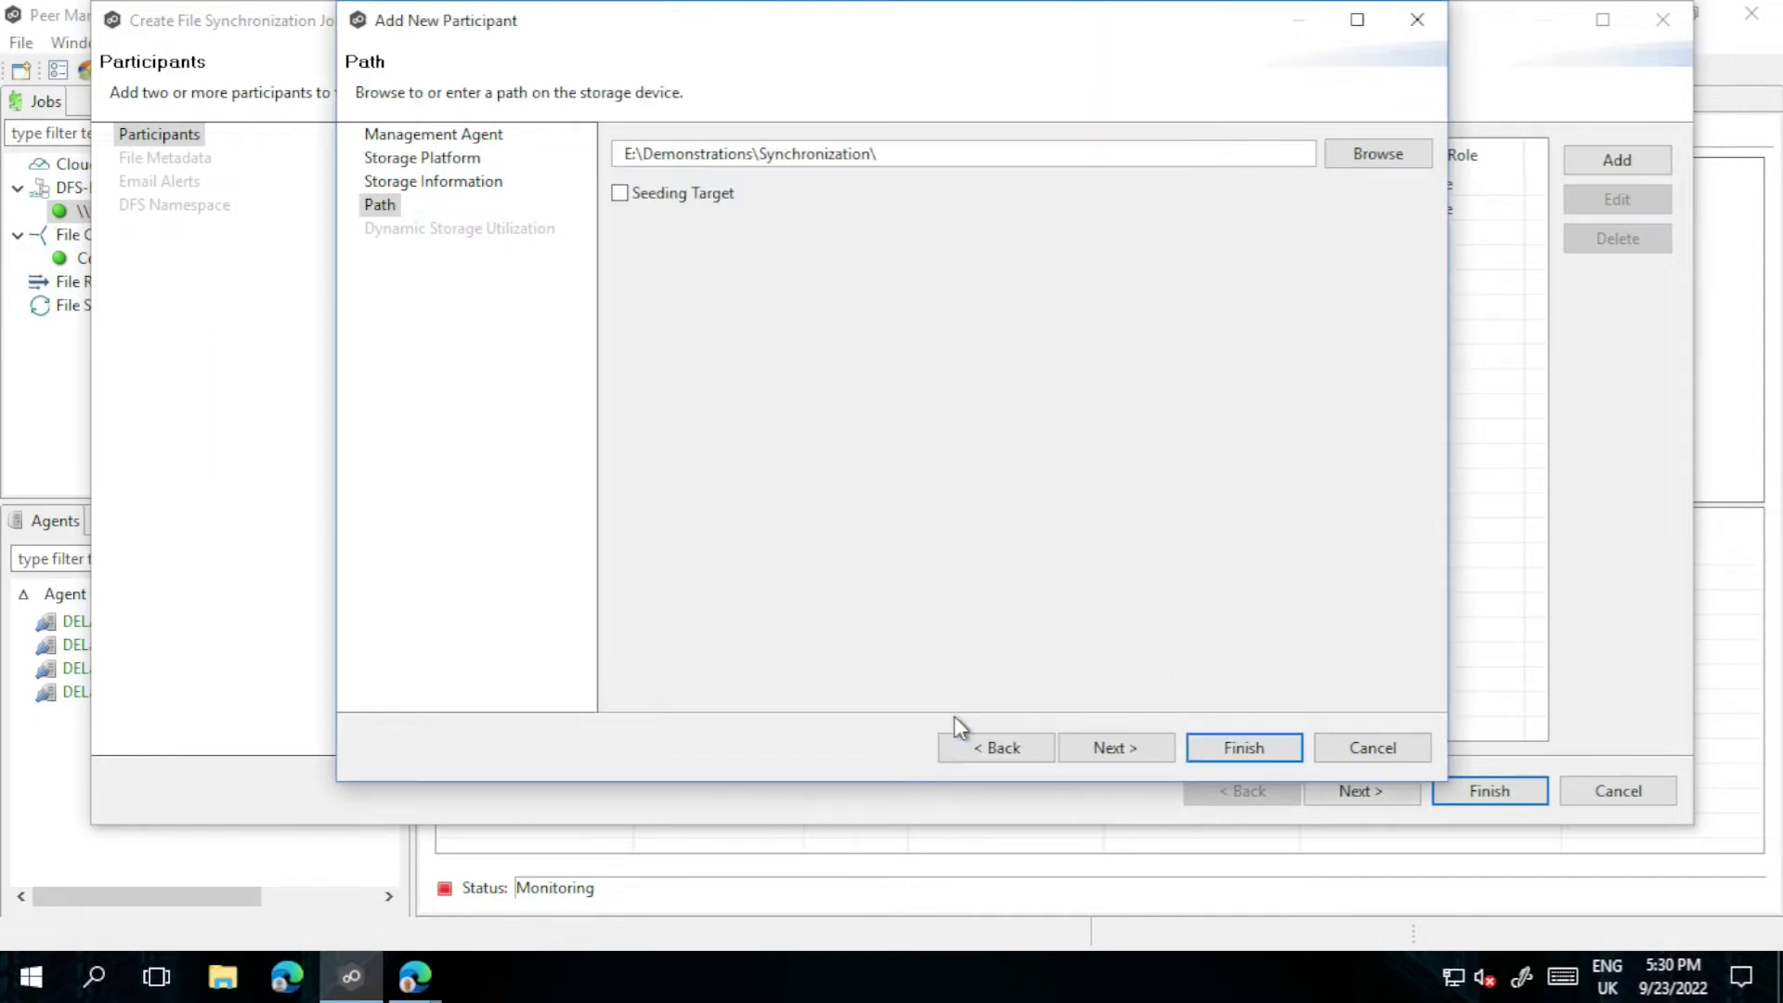
{"action": "left_click", "coordinate": [1126, 746]}
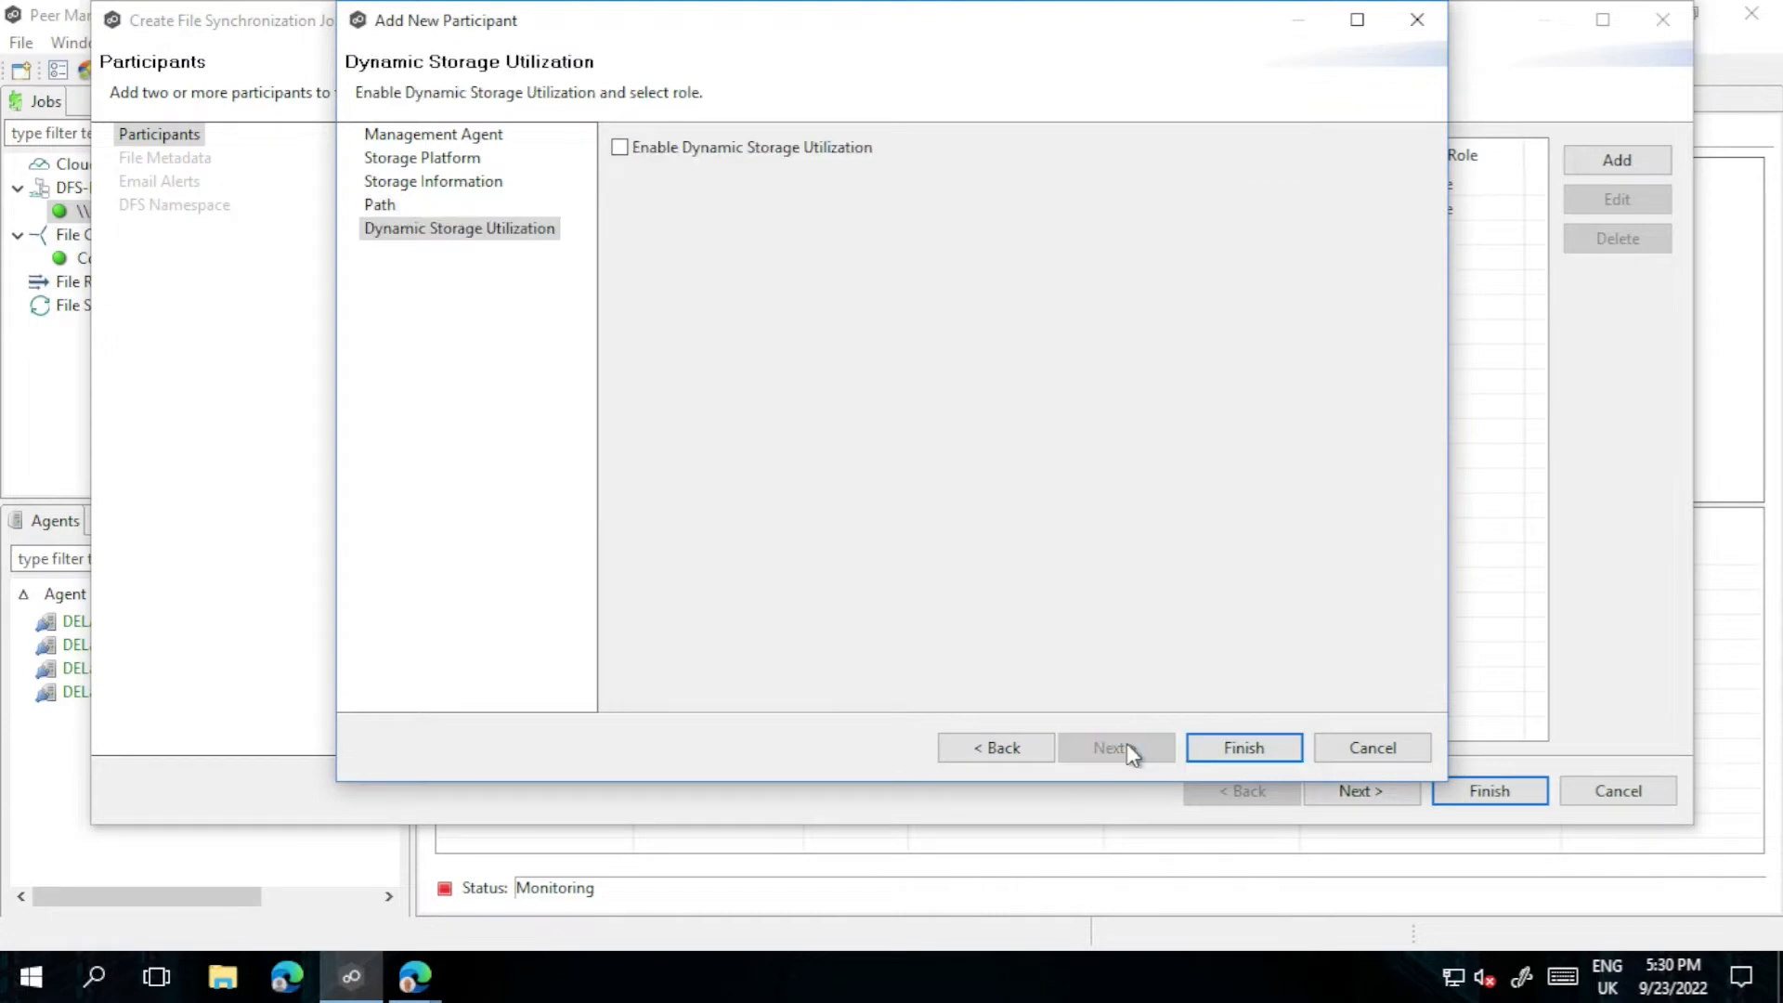
{"action": "left_click", "coordinate": [1242, 750]}
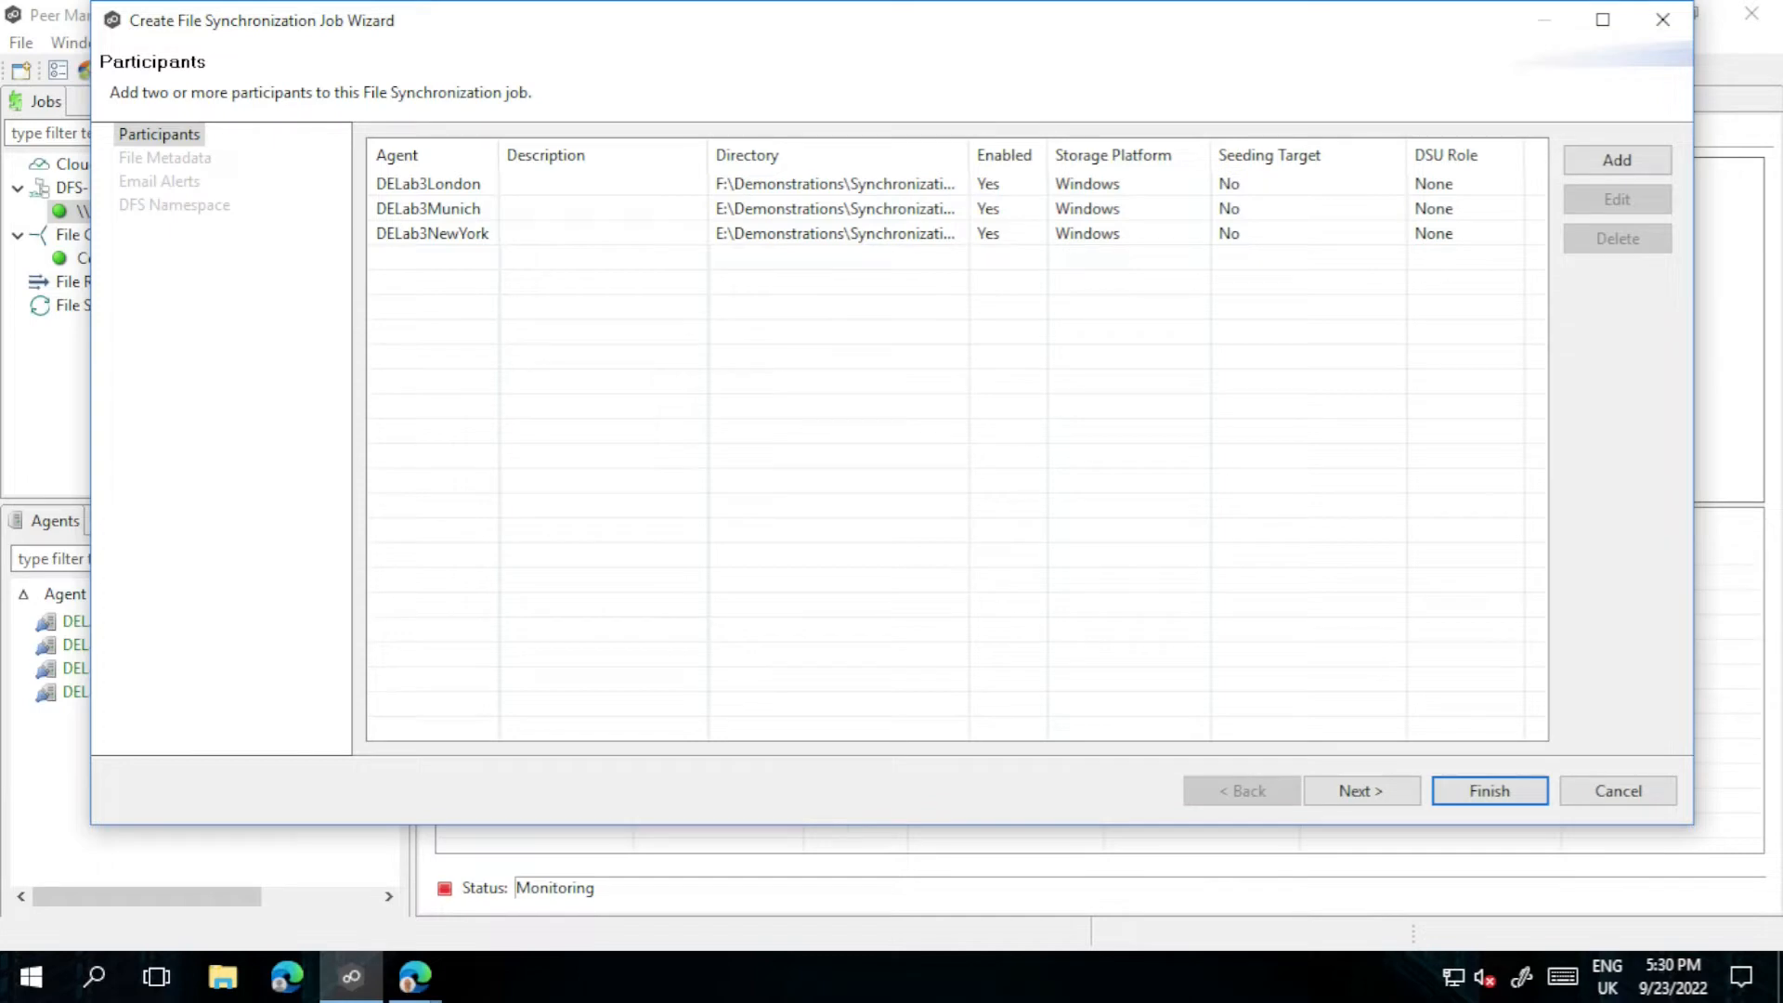
Step: Advance the job wizard to the File Metadata page
{"action": "left_click", "coordinate": [1403, 797]}
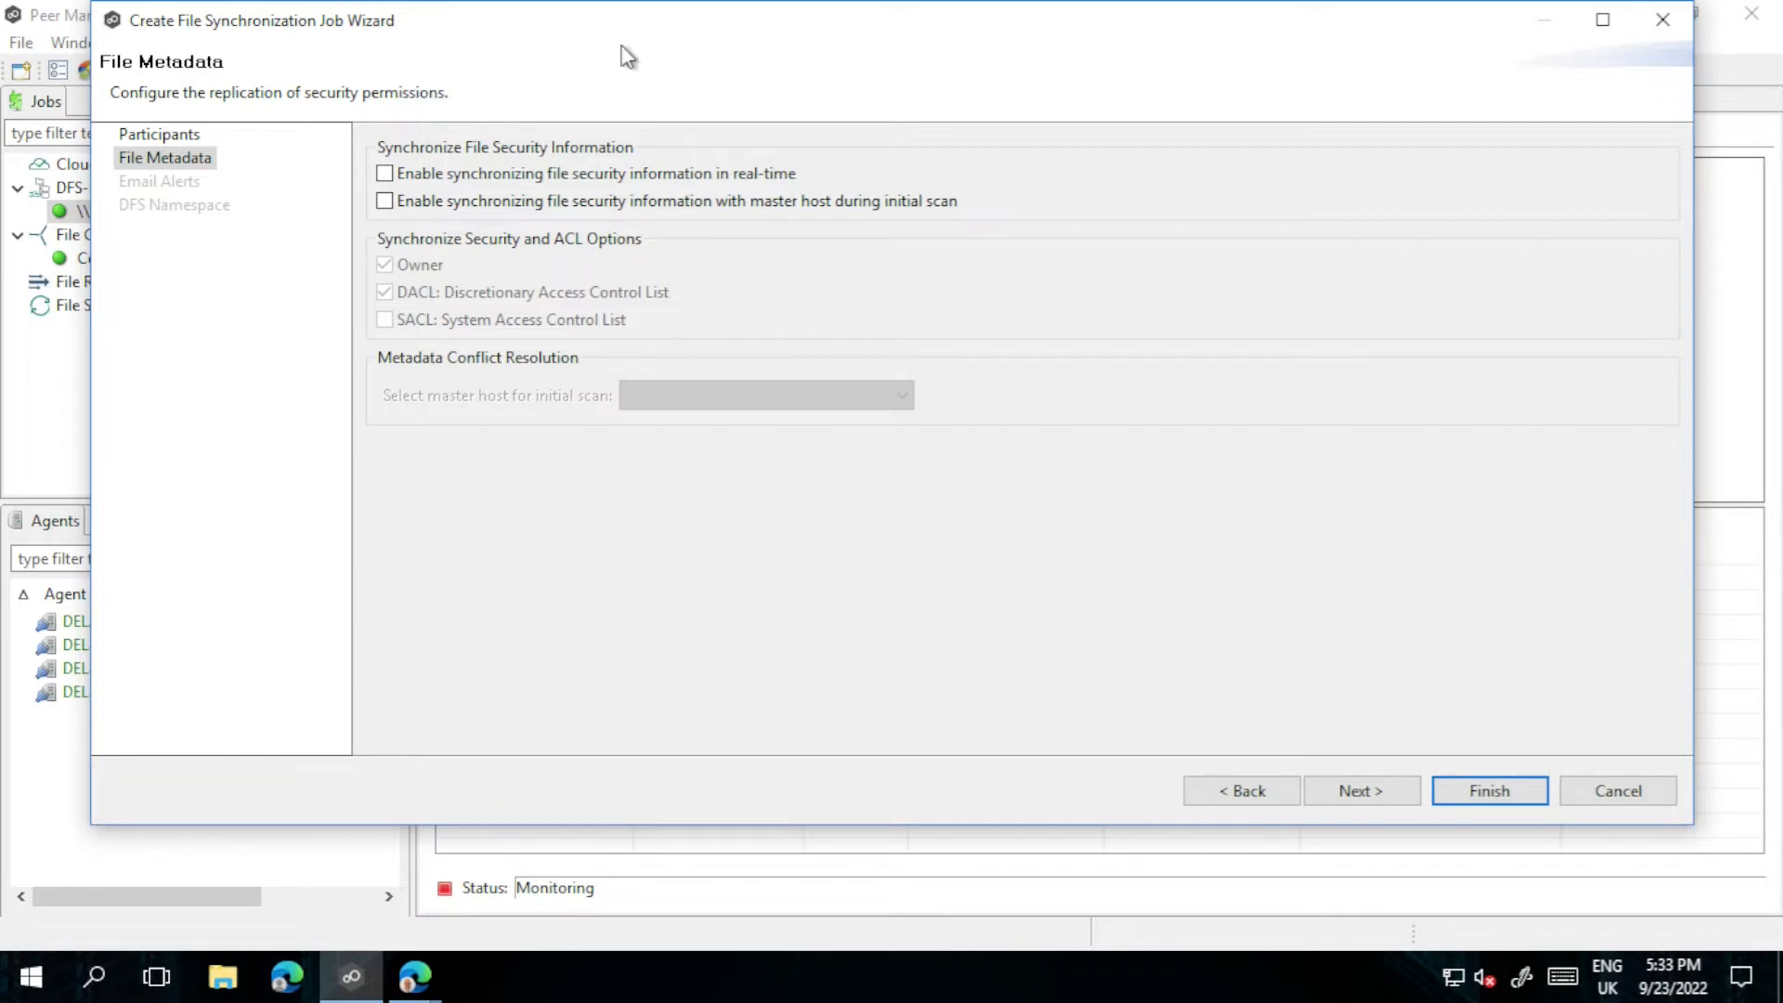
Step: Enable real-time security sync including Owner and initial-scan sync, with DELab3London as master host
{"action": "left_click", "coordinate": [384, 173]}
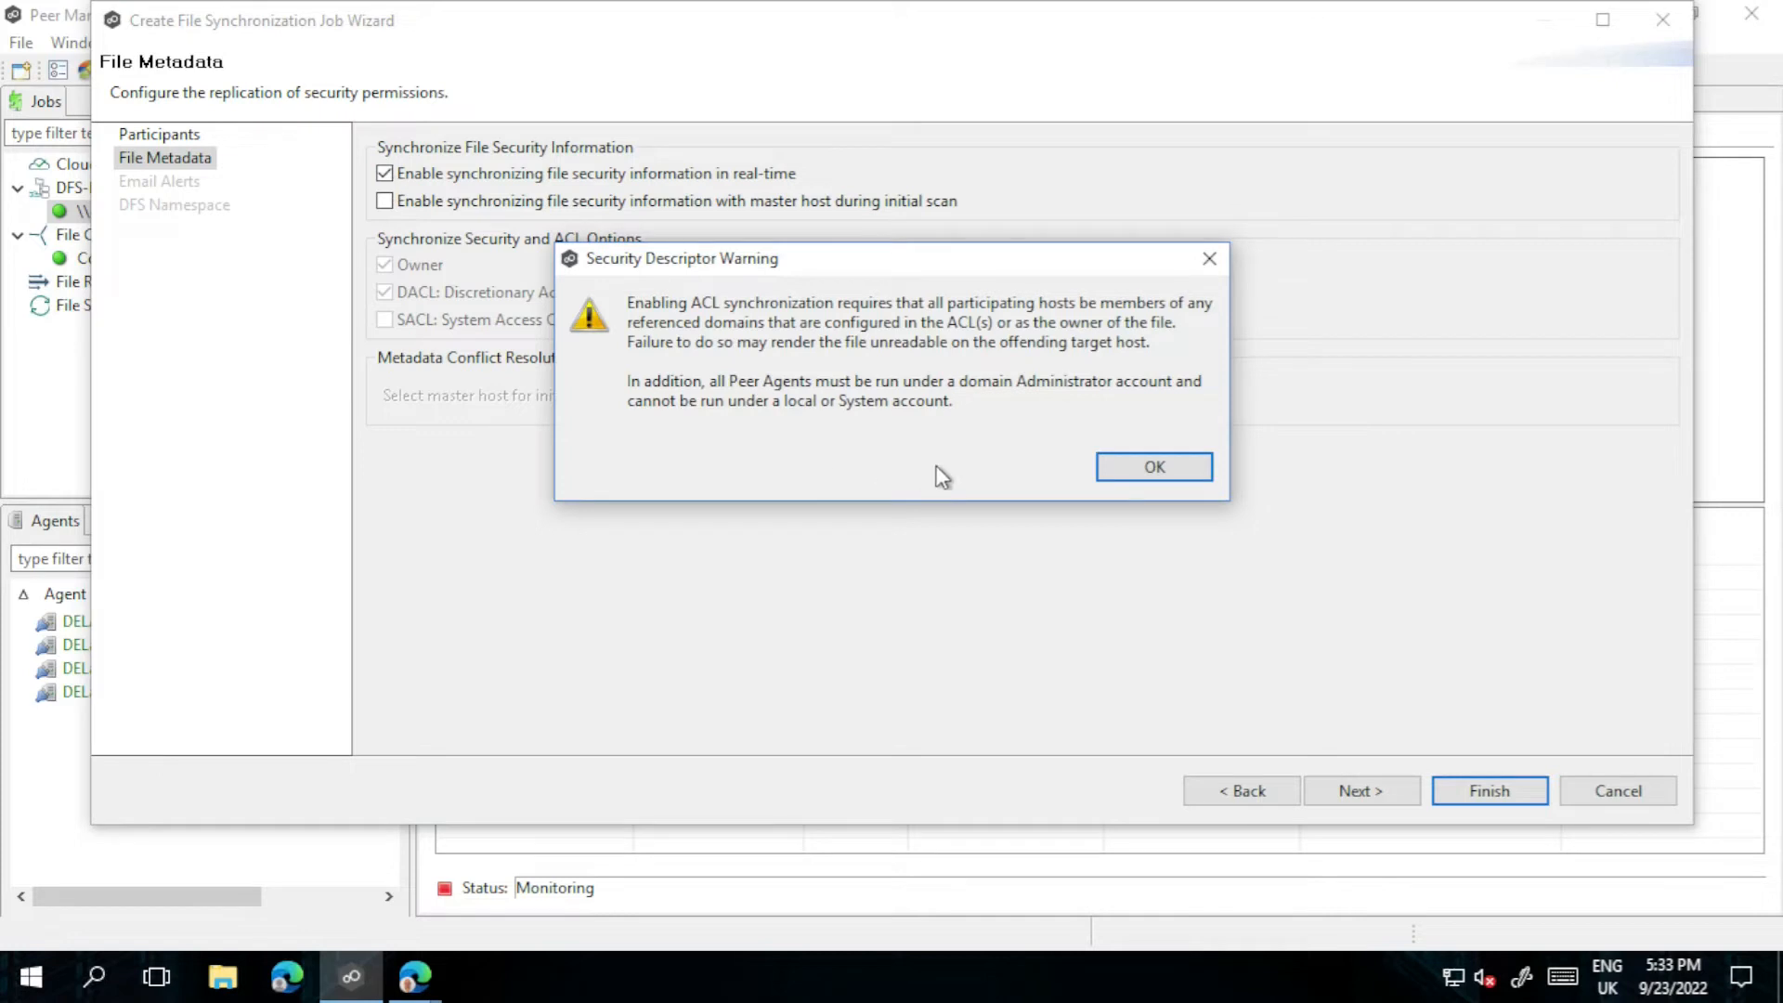
{"action": "left_click", "coordinate": [1115, 463]}
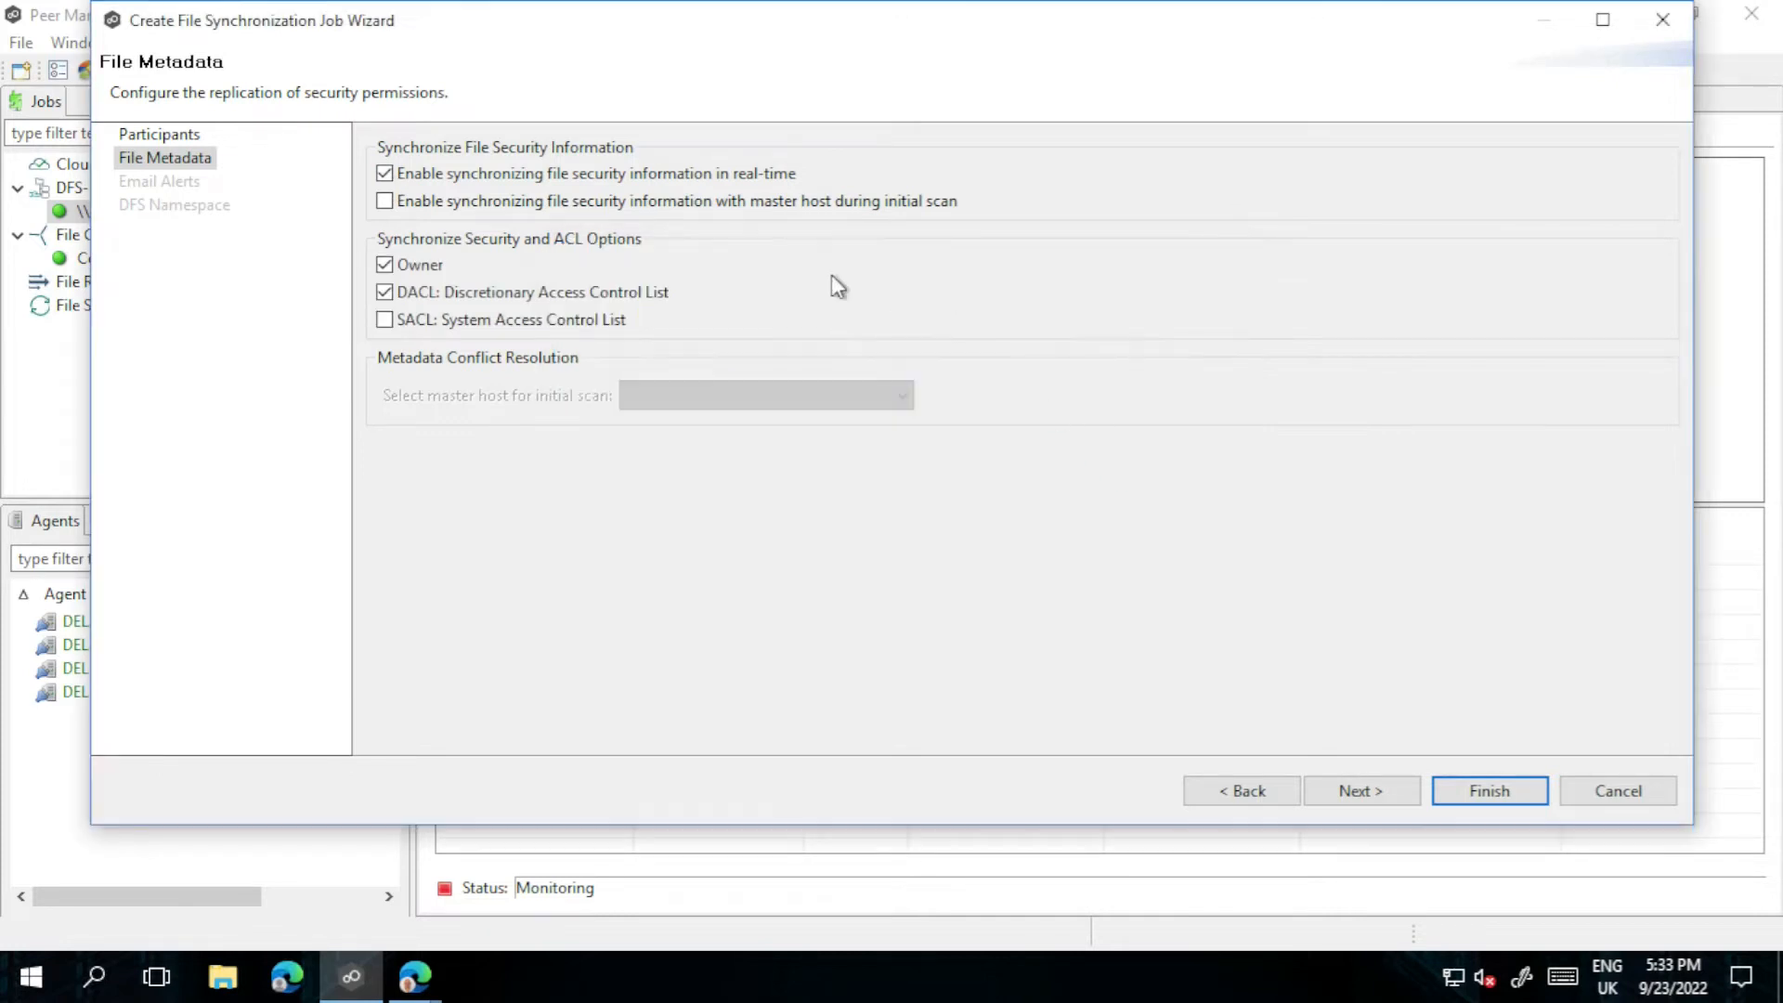
{"action": "left_click", "coordinate": [467, 200]}
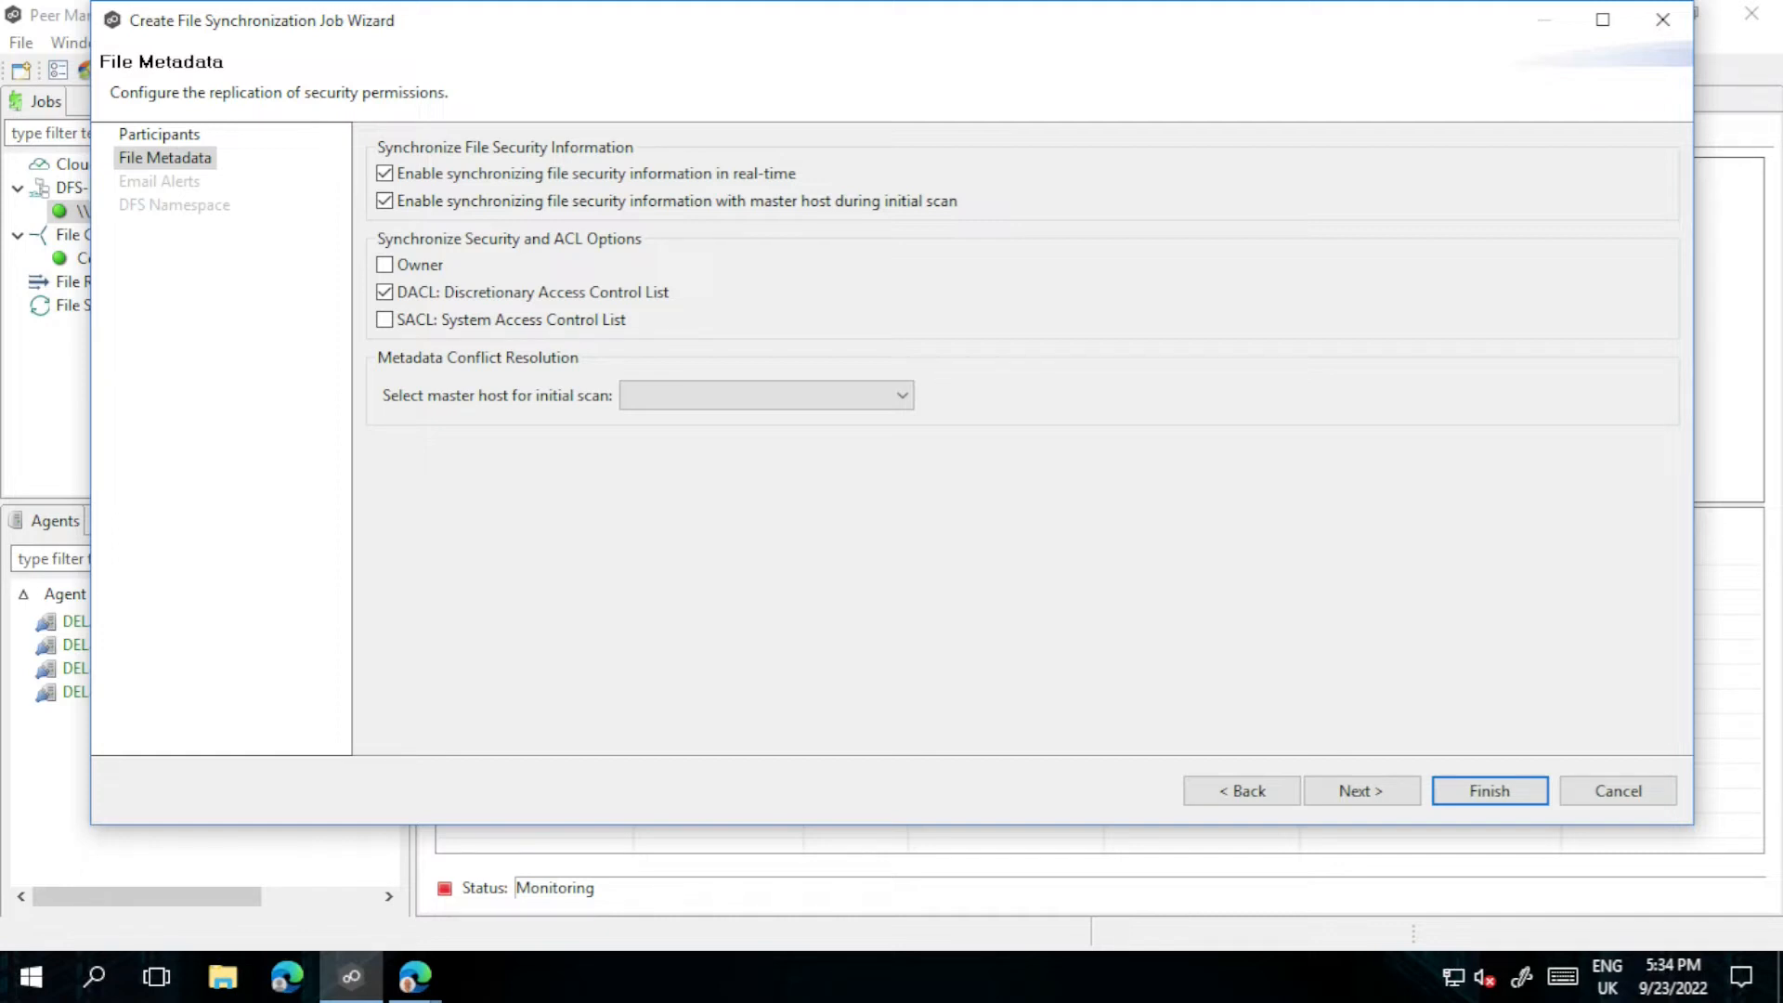
{"action": "left_click", "coordinate": [384, 265]}
{"action": "left_click", "coordinate": [719, 397]}
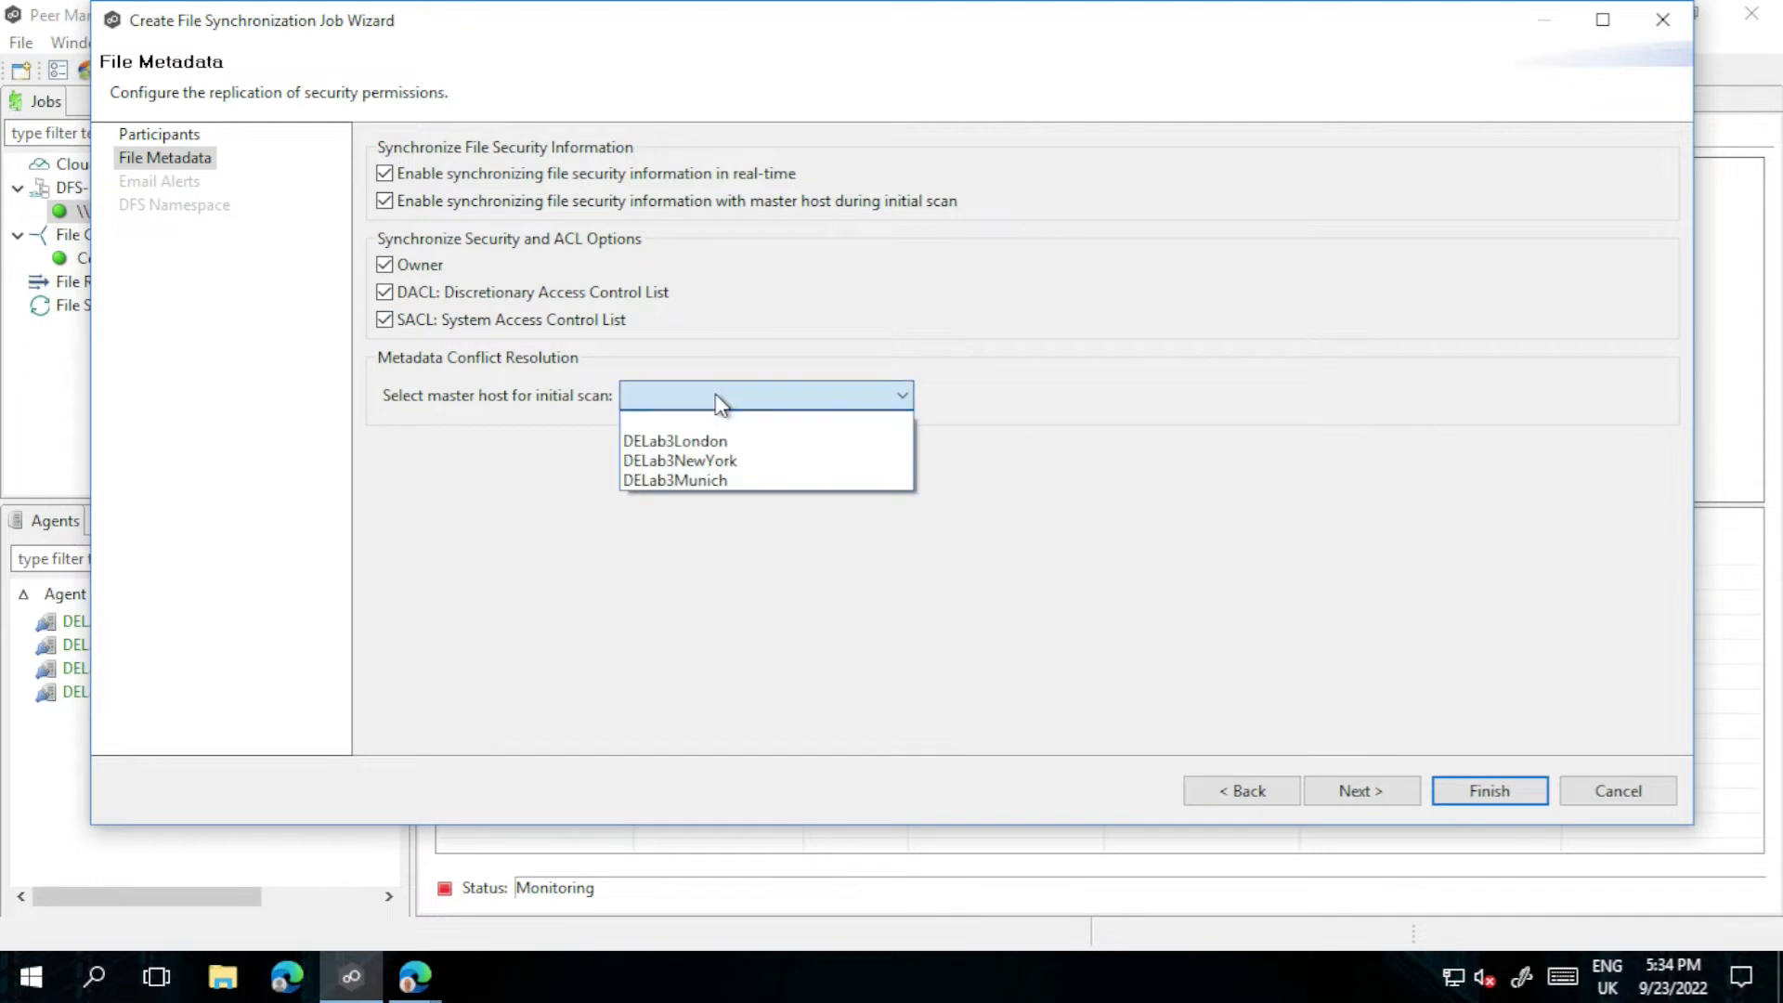
{"action": "left_click", "coordinate": [720, 442]}
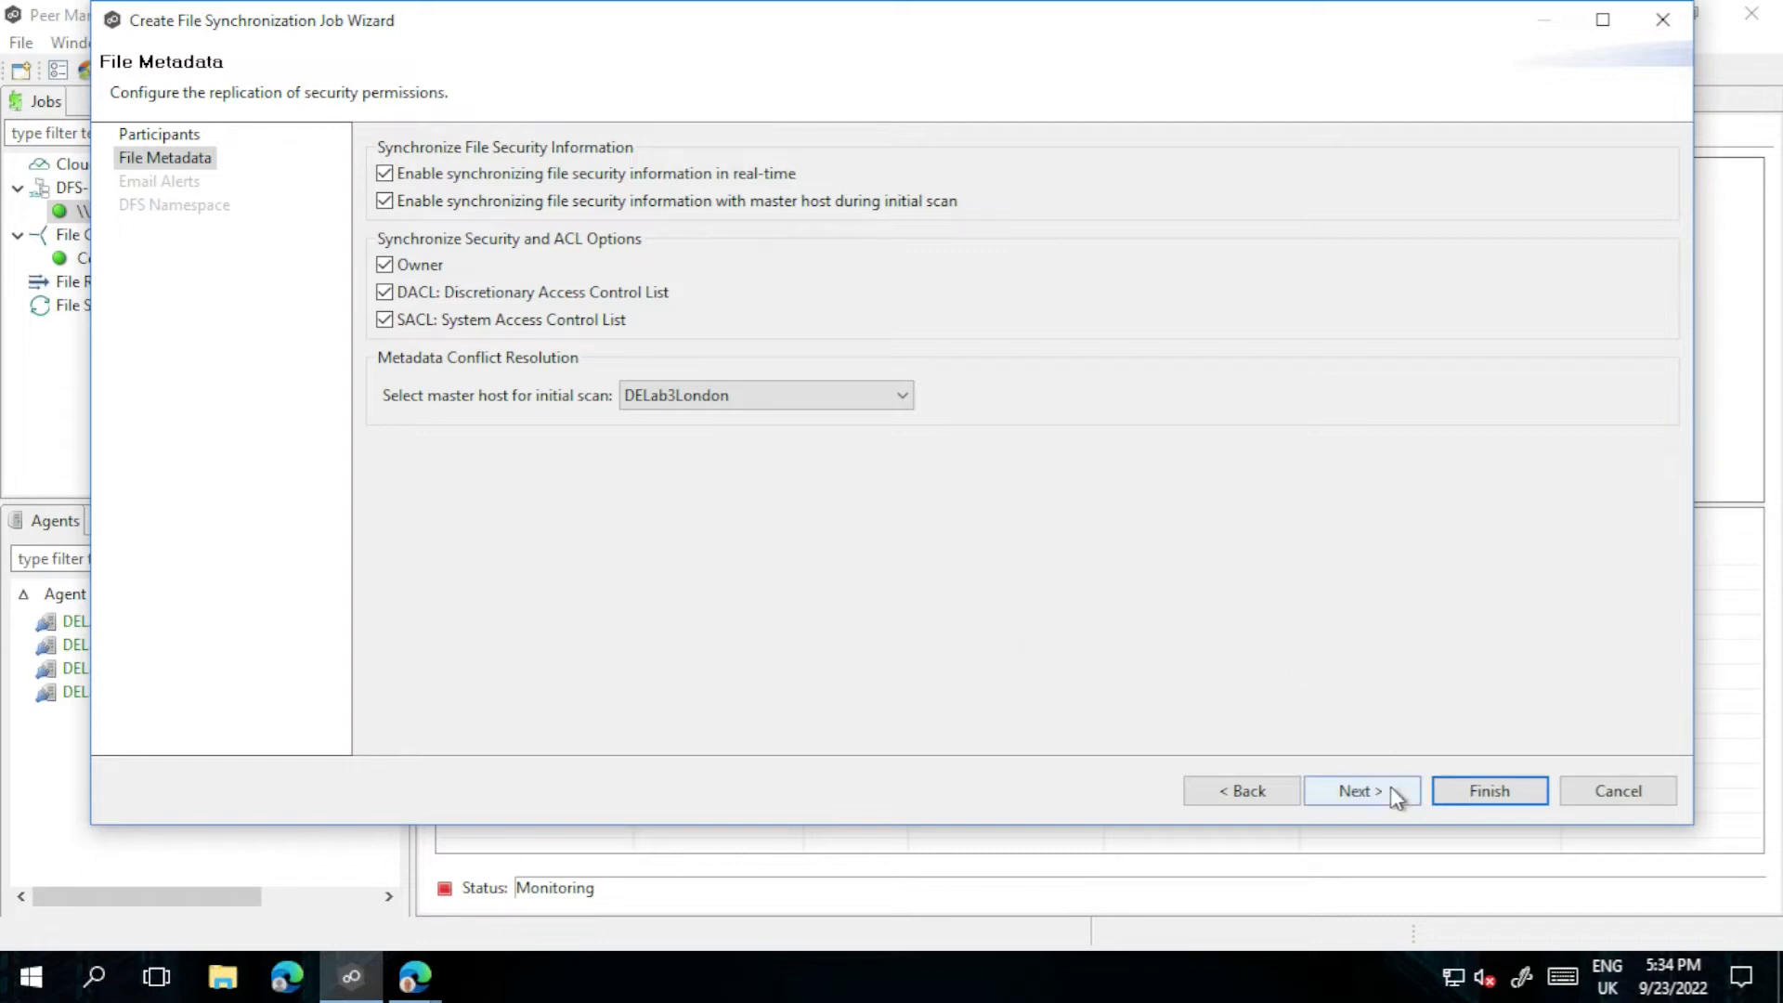
{"action": "left_click", "coordinate": [1360, 791]}
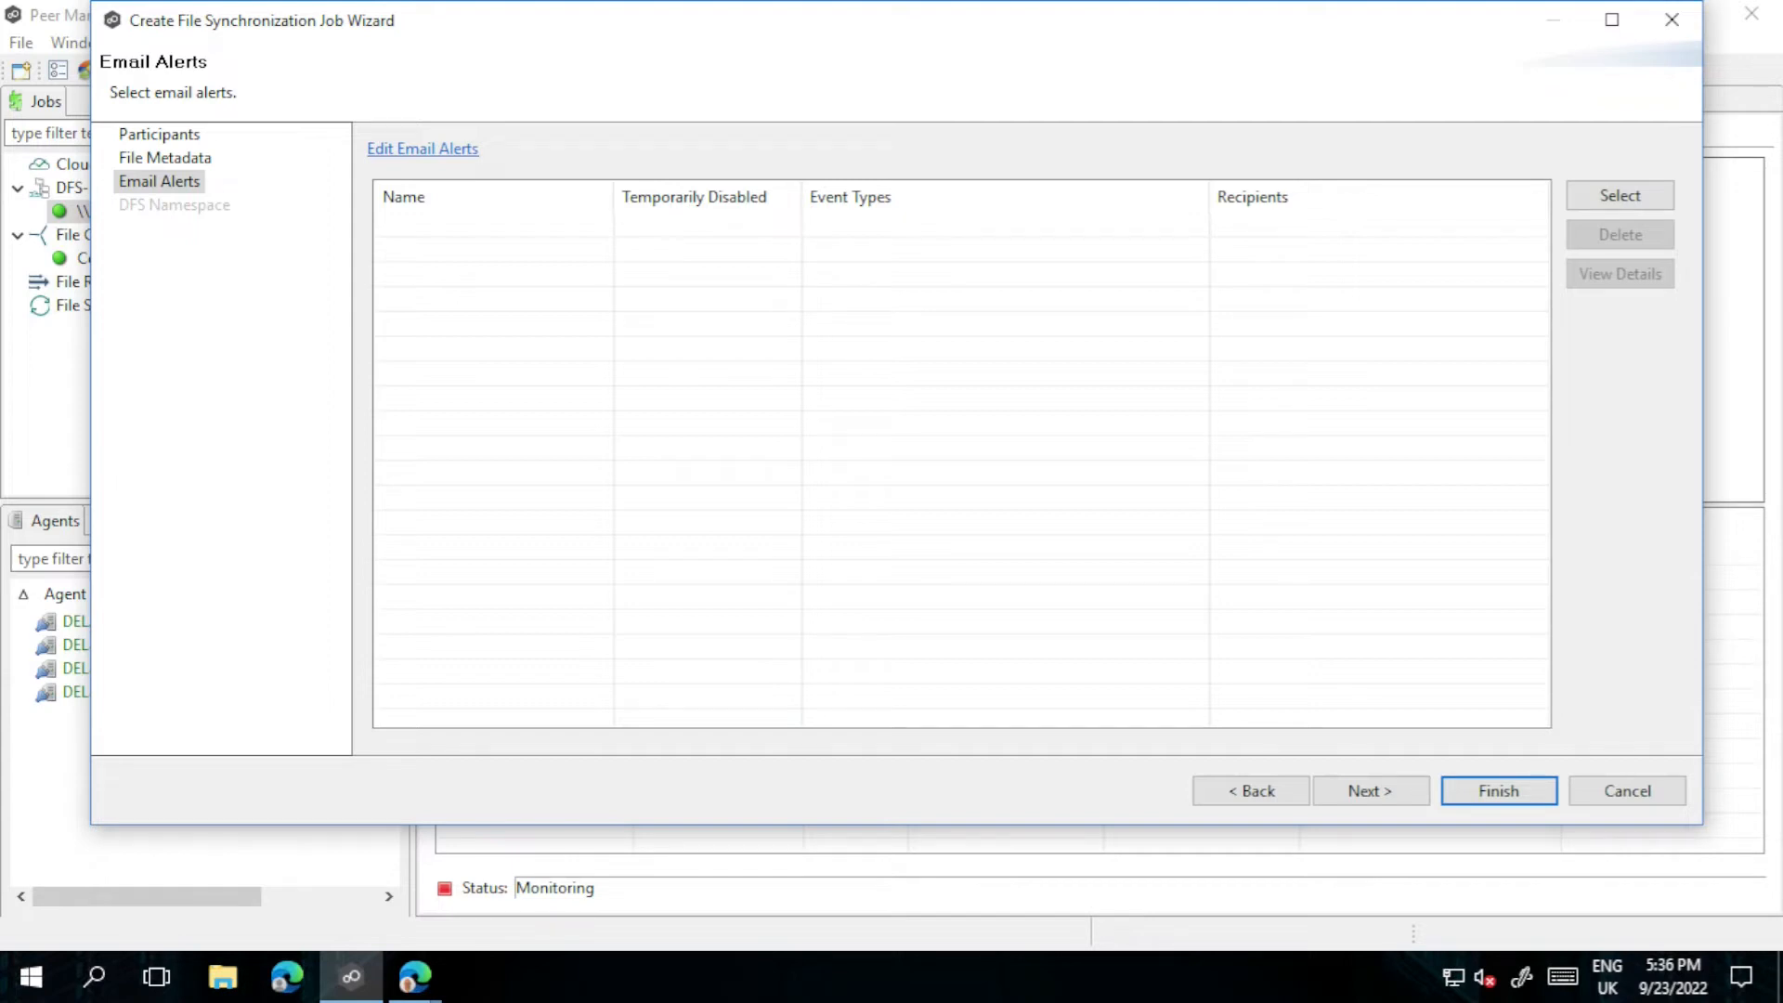
Step: Open the Email Configuration preferences from the Email Alerts page
{"action": "left_click", "coordinate": [462, 150]}
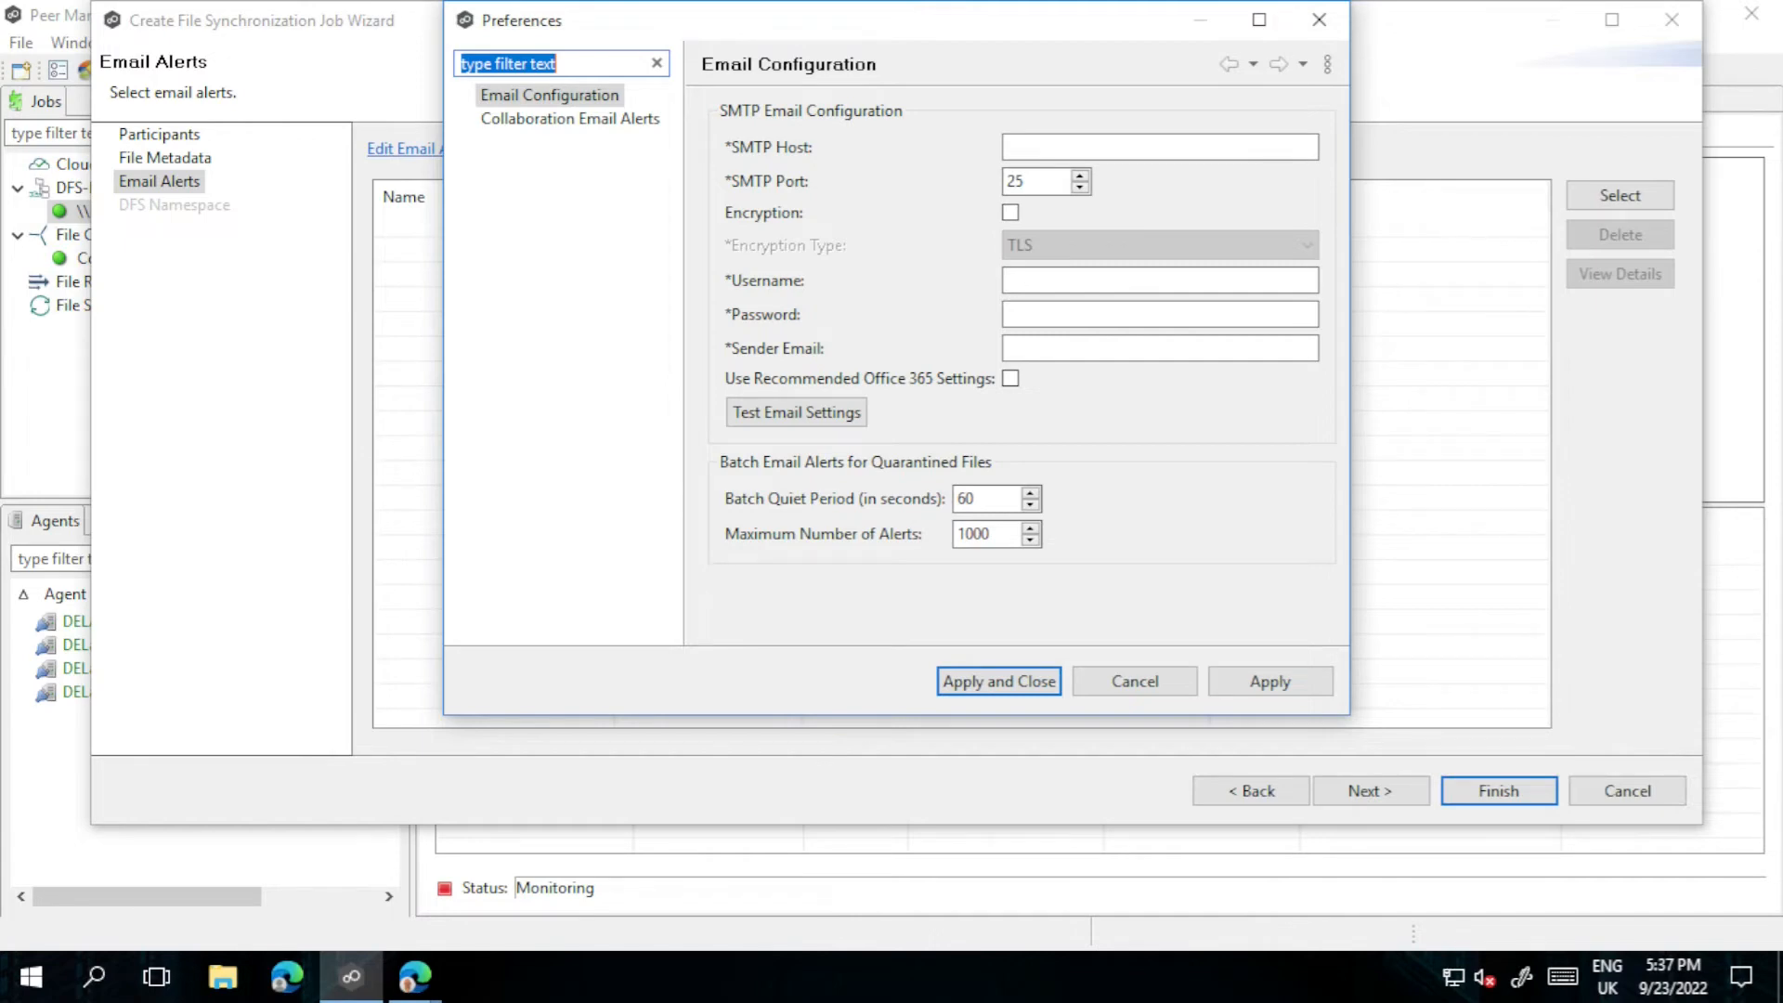
Step: Set SMTP host smtp-mail.outlook.com, port 587, with TLS encryption enabled
{"action": "left_click", "coordinate": [1112, 148]}
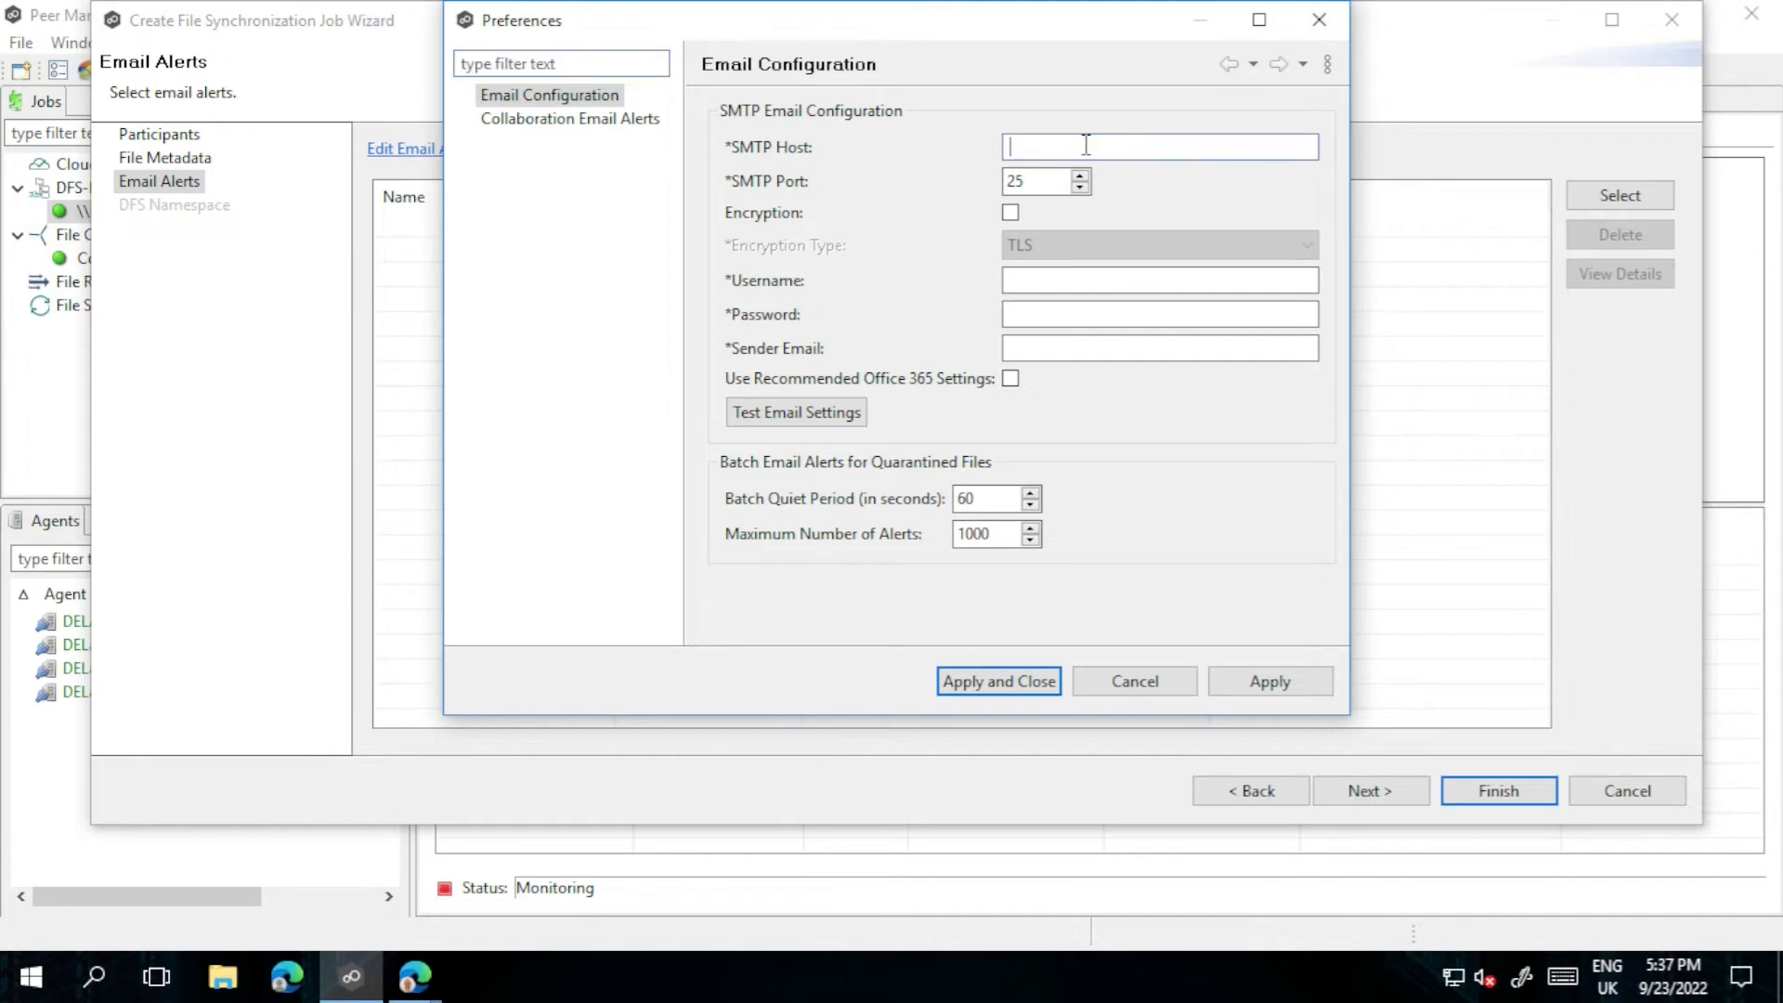
{"action": "type", "text": "smtp-mail.outlook.com"}
{"action": "double_click", "coordinate": [1017, 180]}
{"action": "type", "text": "587"}
{"action": "left_click", "coordinate": [1011, 211]}
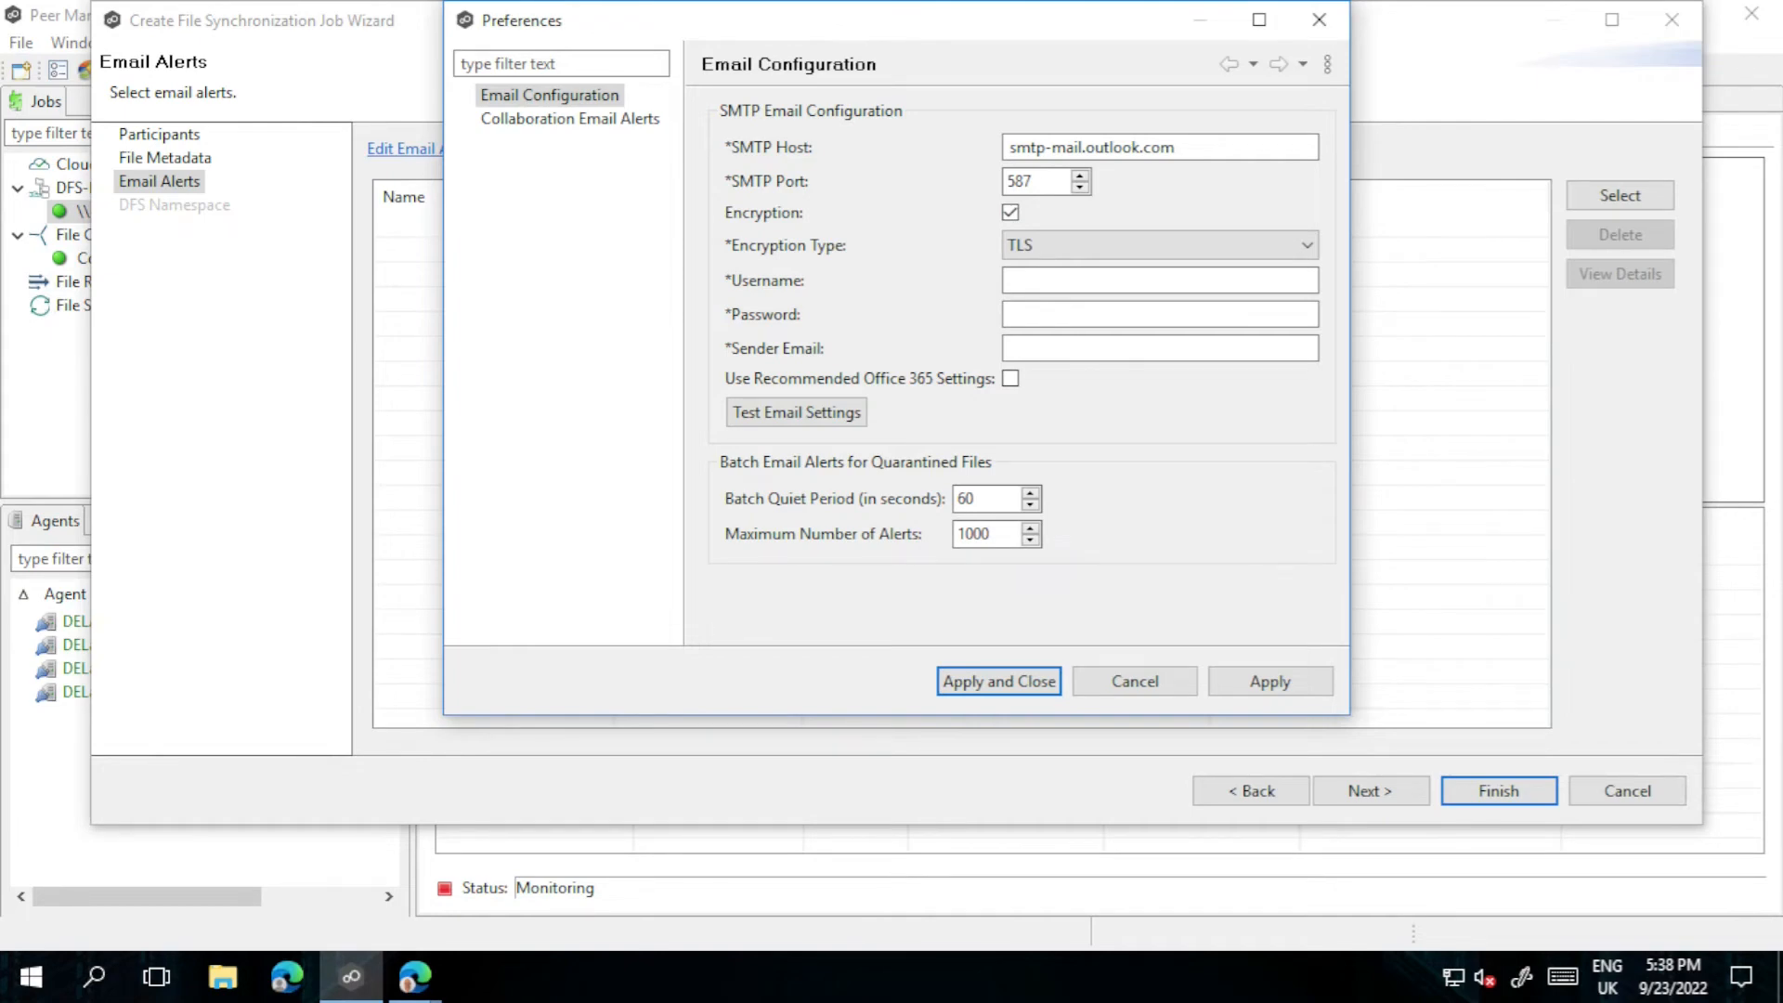
{"action": "left_click", "coordinate": [1117, 246]}
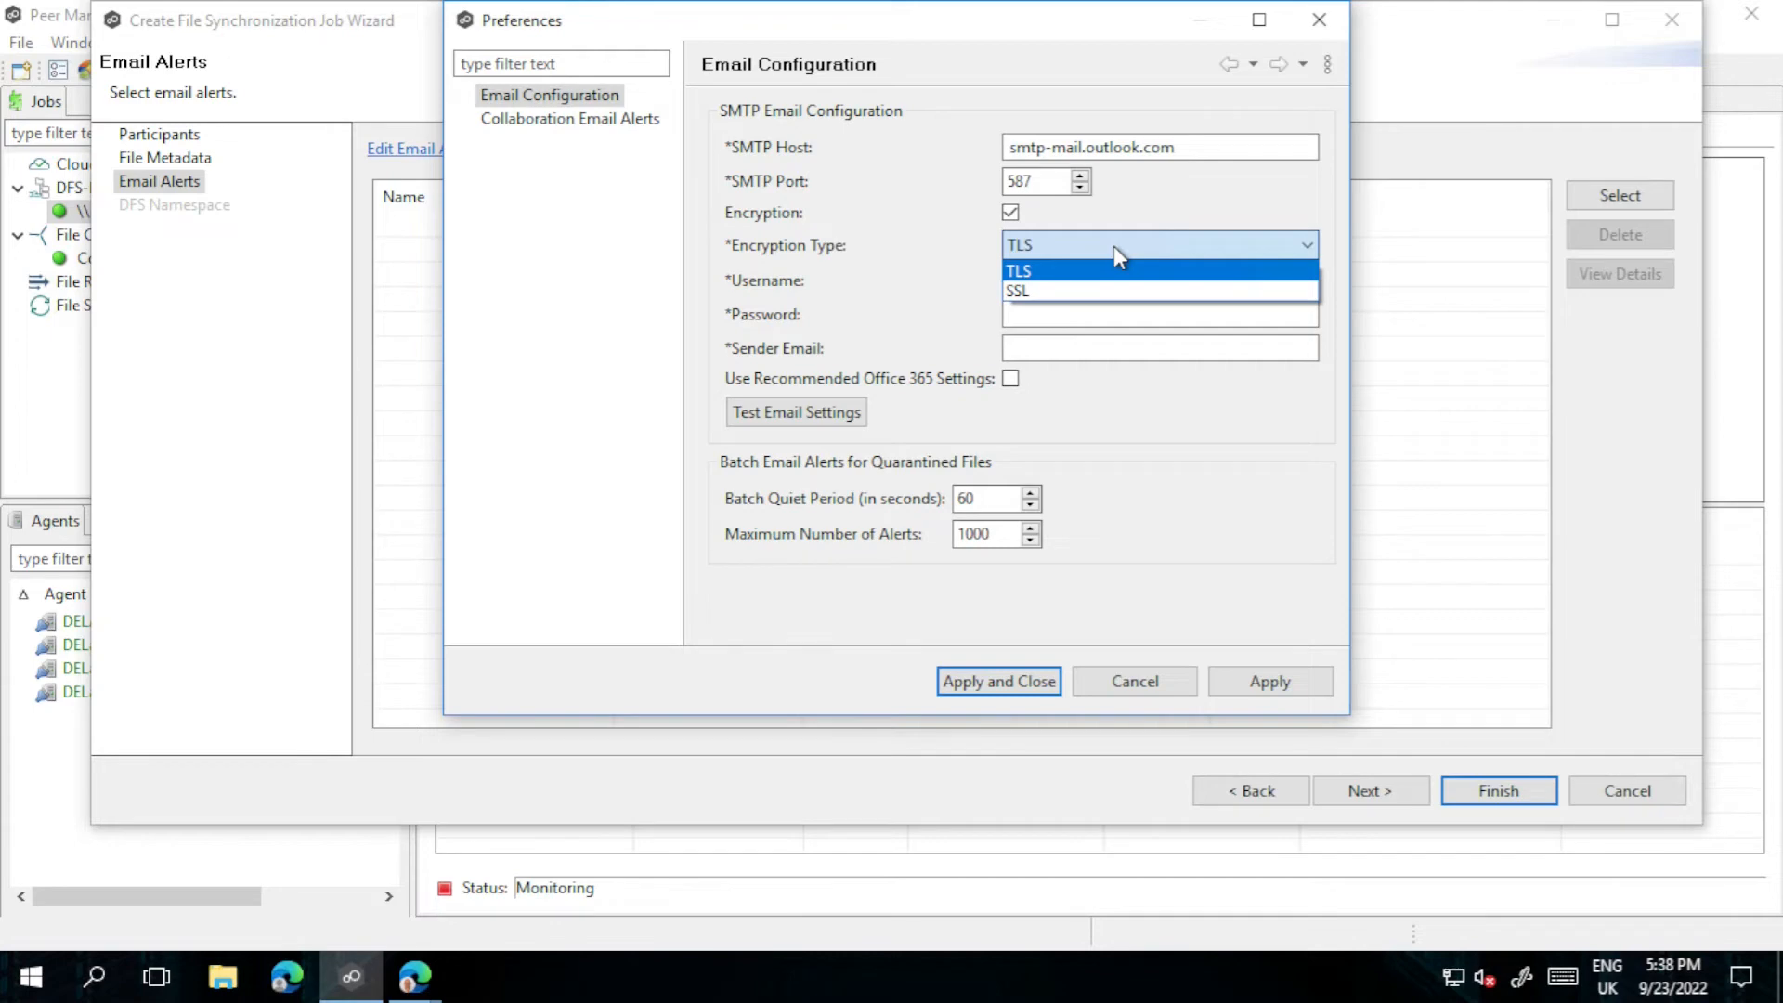
{"action": "left_click", "coordinate": [1077, 271]}
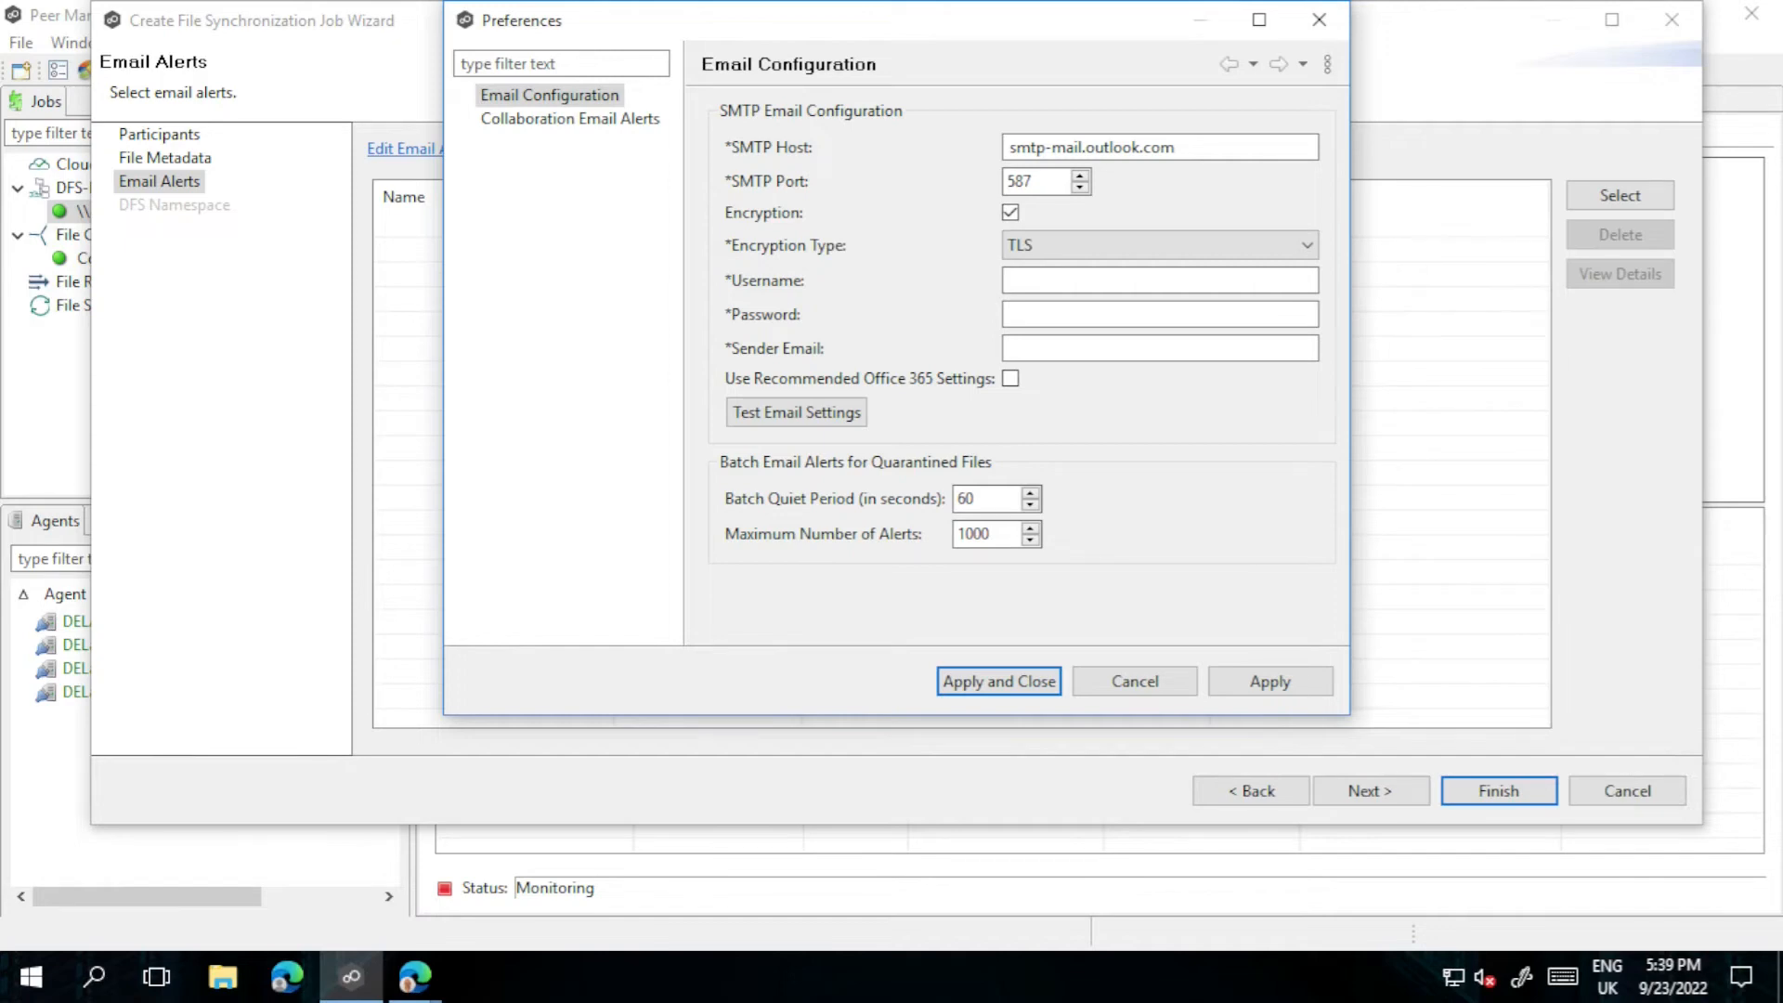
{"action": "left_click", "coordinate": [1075, 283]}
Step: Fill in the mail account username, password and sender e-mail address
{"action": "key", "text": "ctrl+v"}
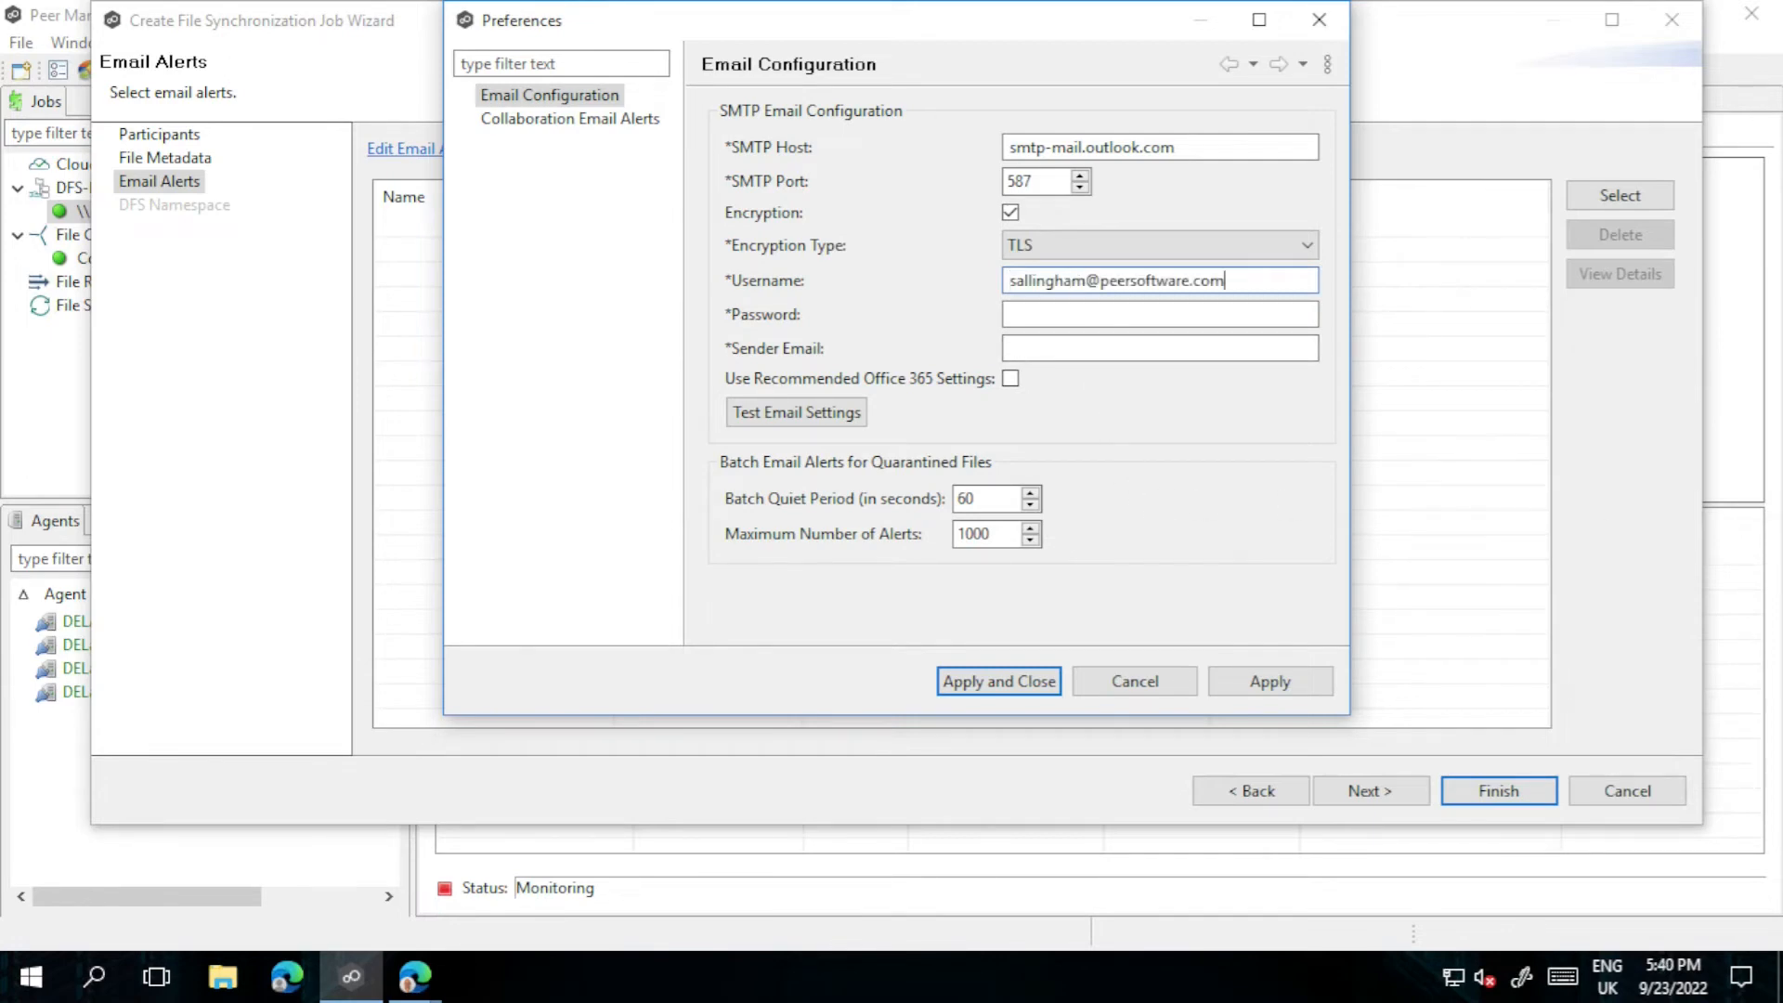
{"action": "left_click", "coordinate": [1085, 314]}
{"action": "key", "text": "ctrl+v"}
{"action": "left_click", "coordinate": [1094, 351]}
{"action": "key", "text": "ctrl+v"}
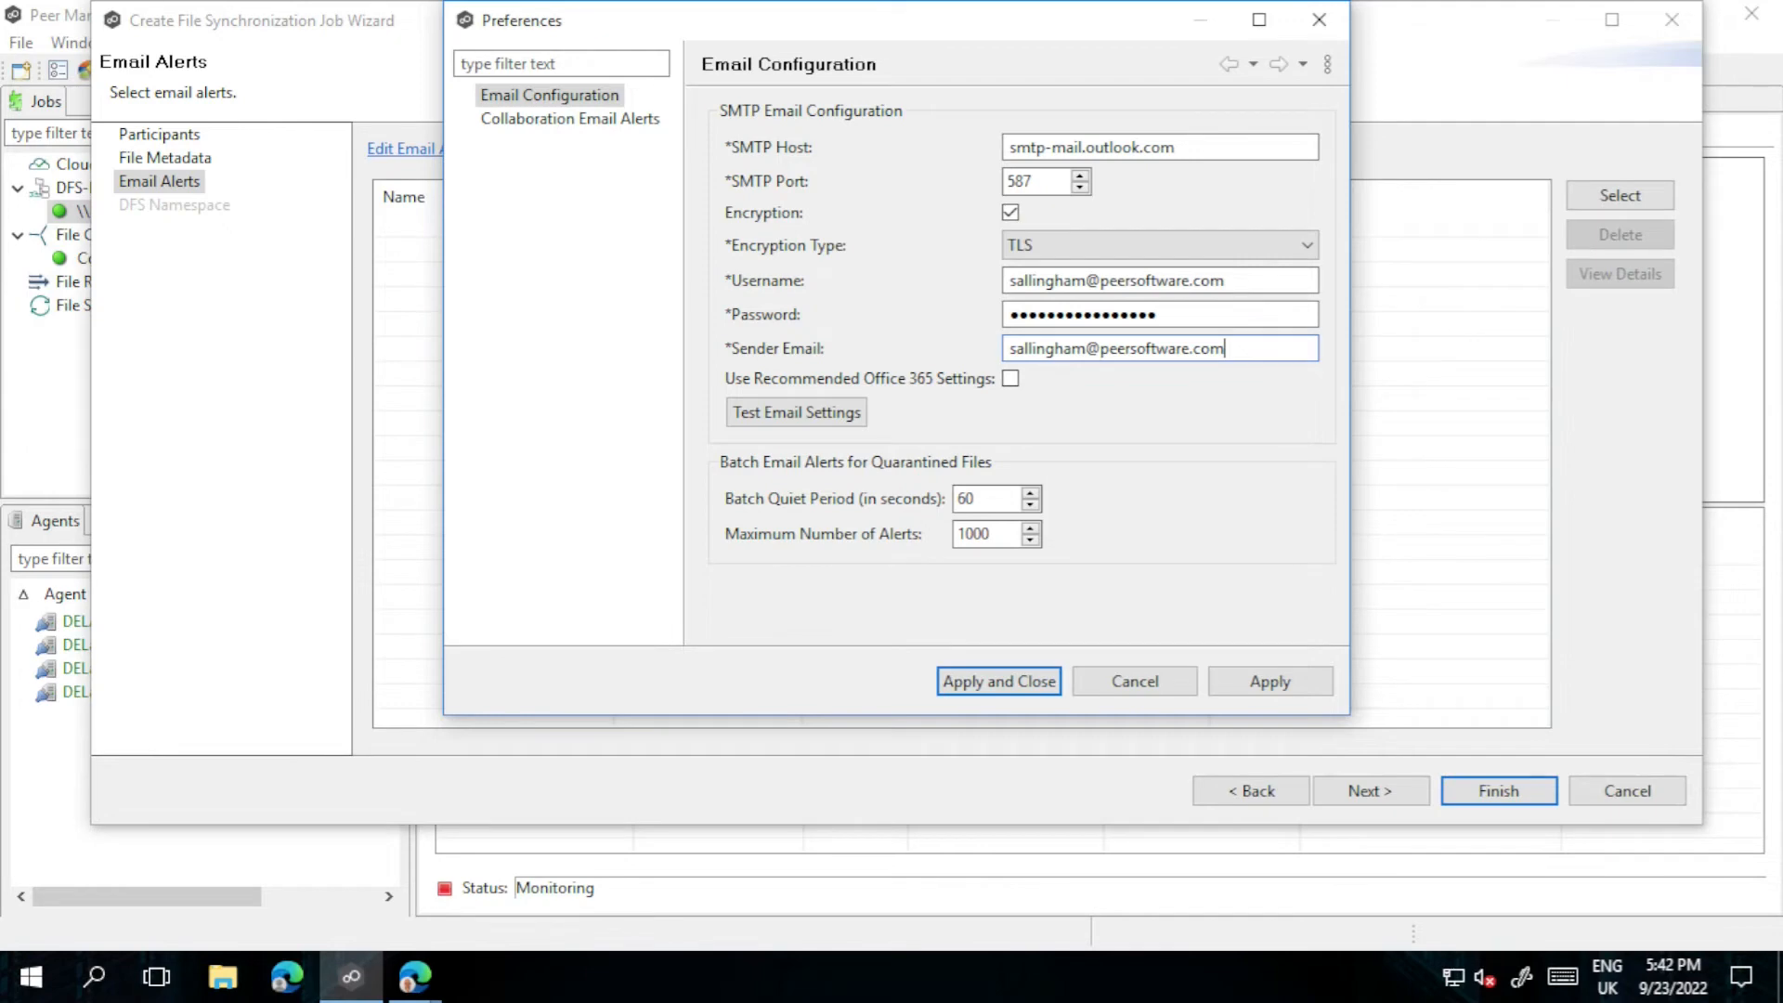
Step: Enable recommended Office 365 settings, apply the configuration, and begin an email test
{"action": "left_click", "coordinate": [1010, 377]}
{"action": "left_click", "coordinate": [1257, 687]}
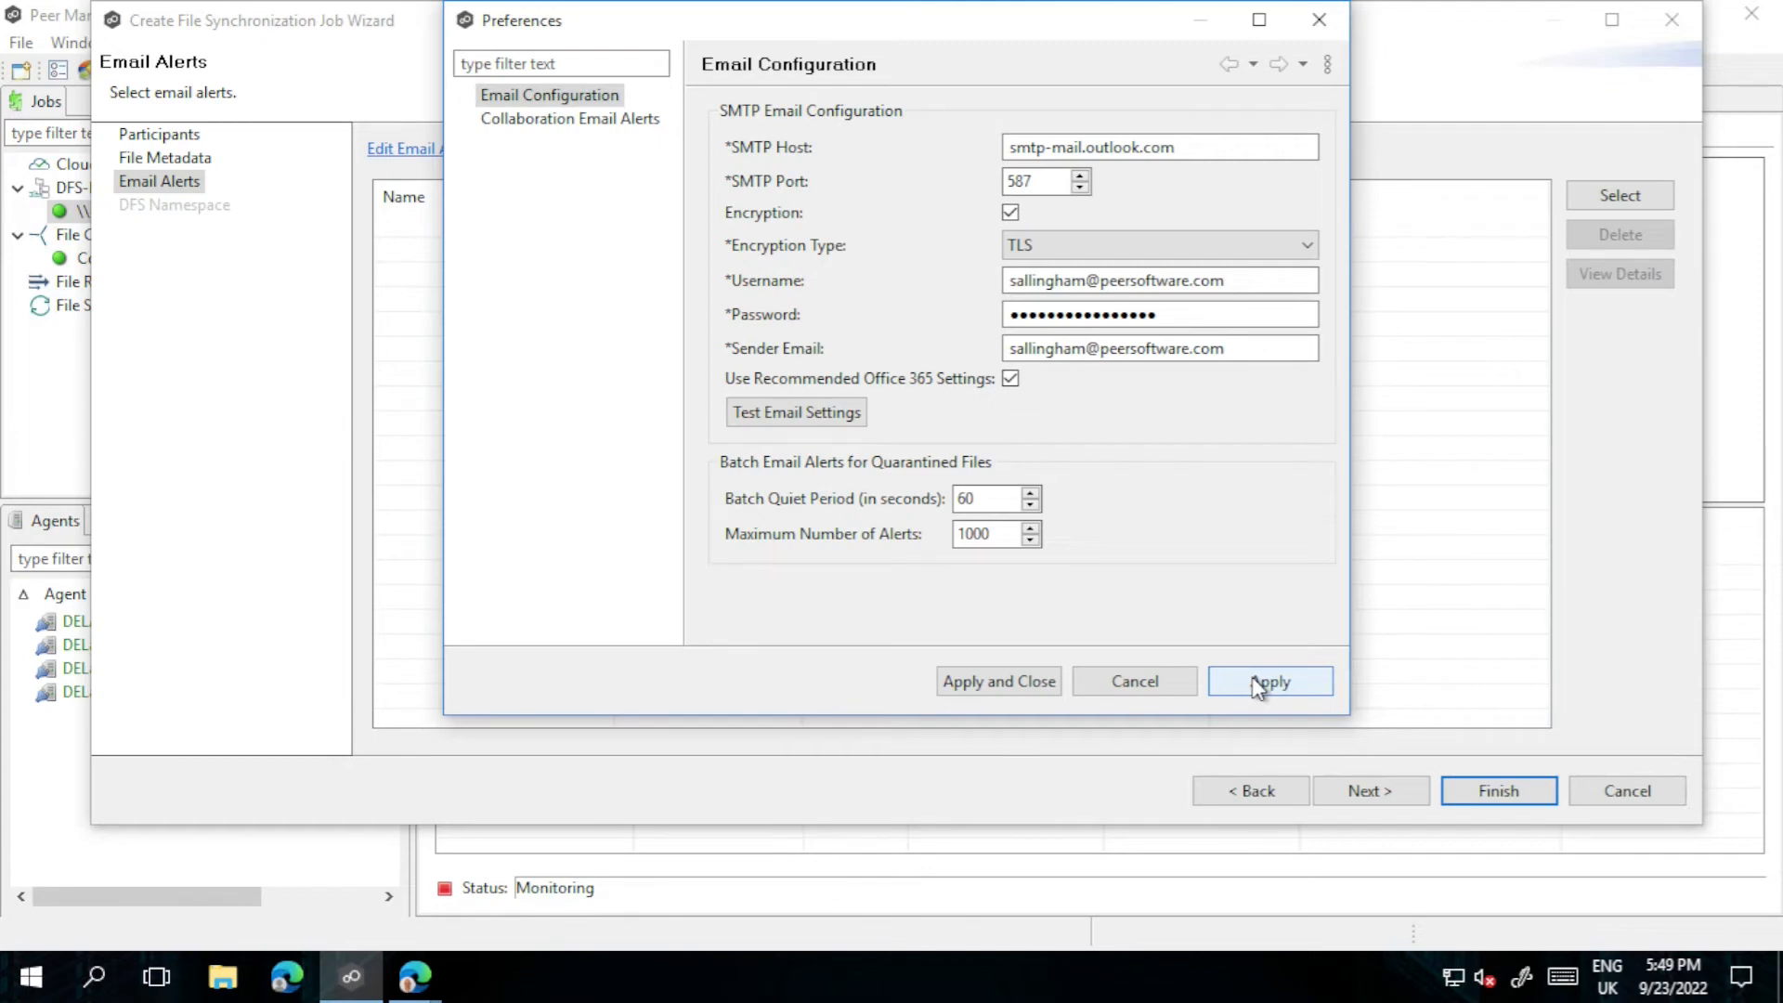
{"action": "left_click", "coordinate": [833, 414]}
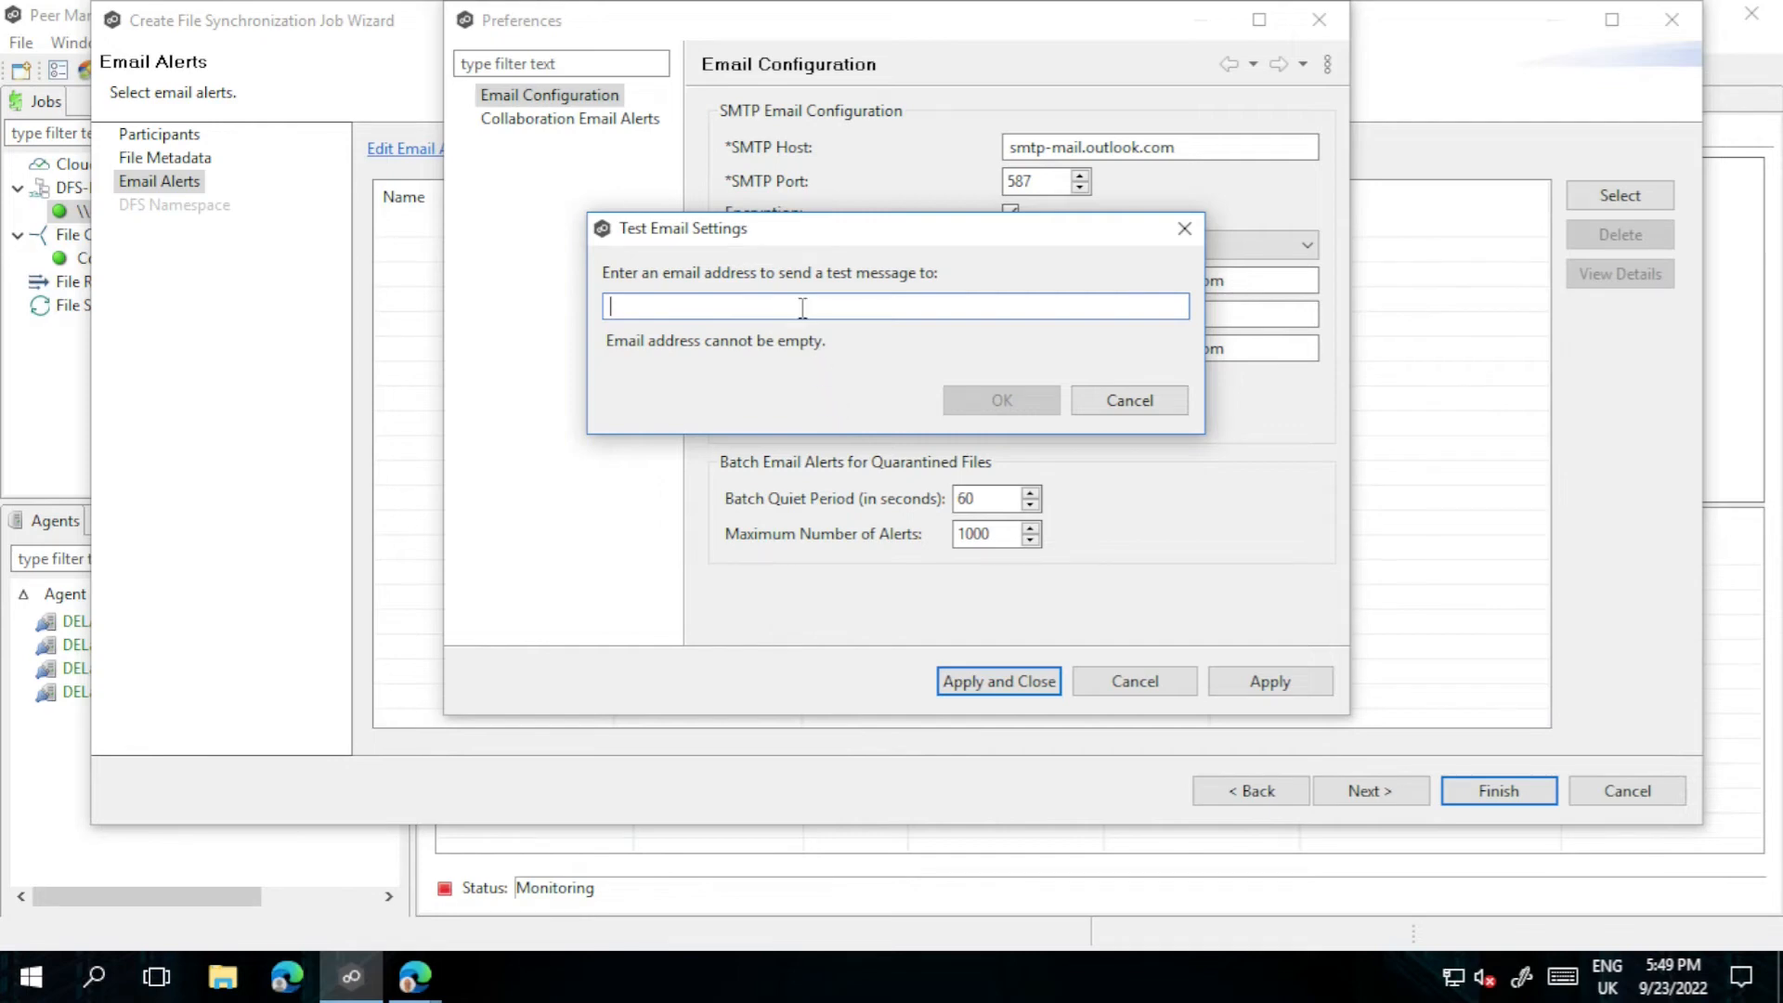
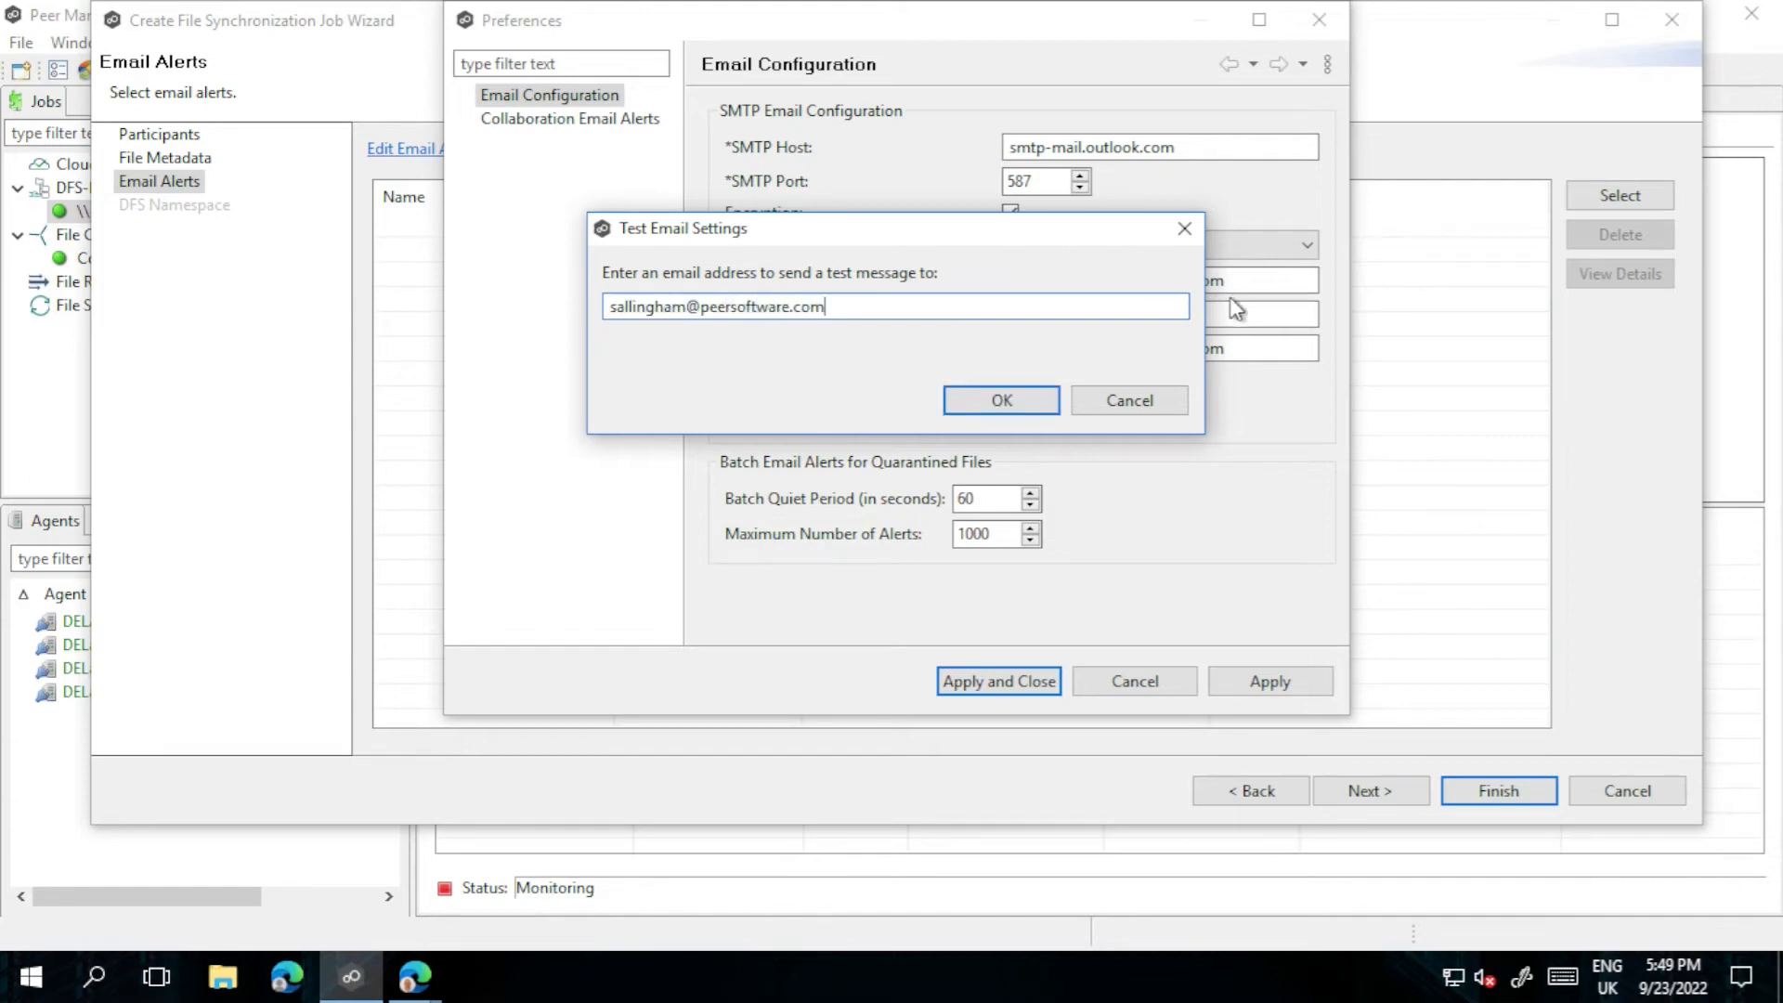
Step: Send a test message to the account's e-mail address and bring up the received mail
{"action": "left_click", "coordinate": [1001, 408]}
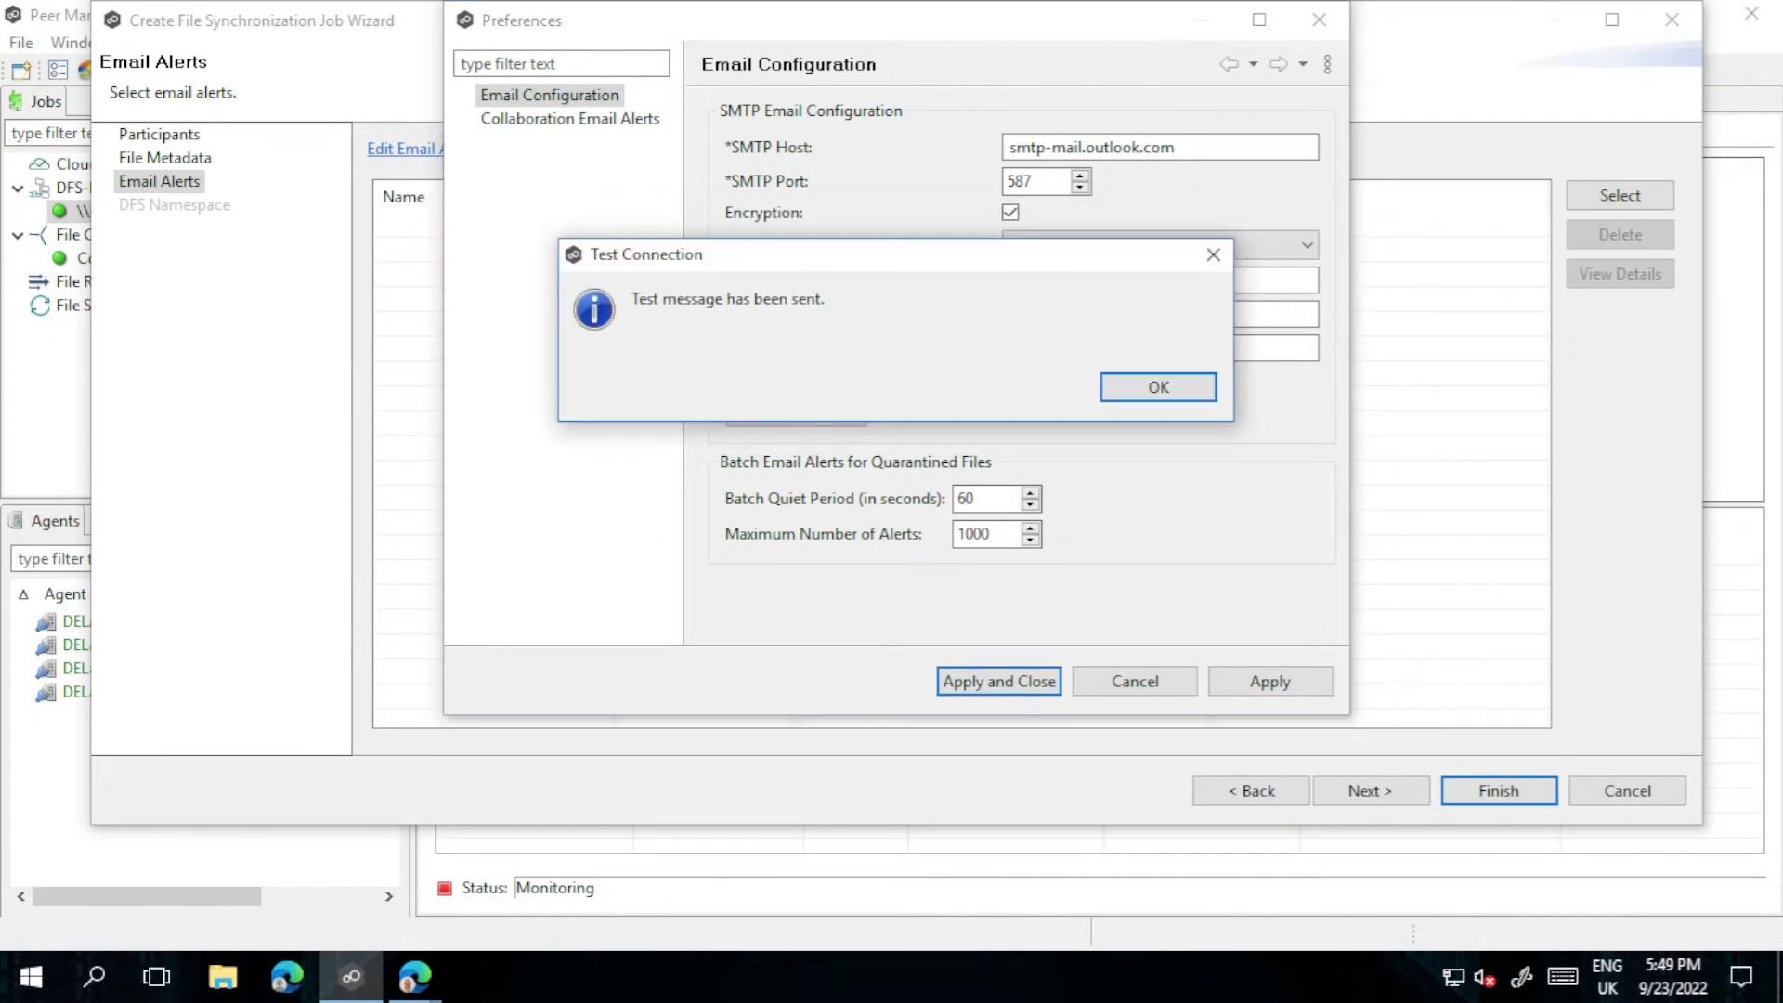
{"action": "left_click", "coordinate": [1140, 393]}
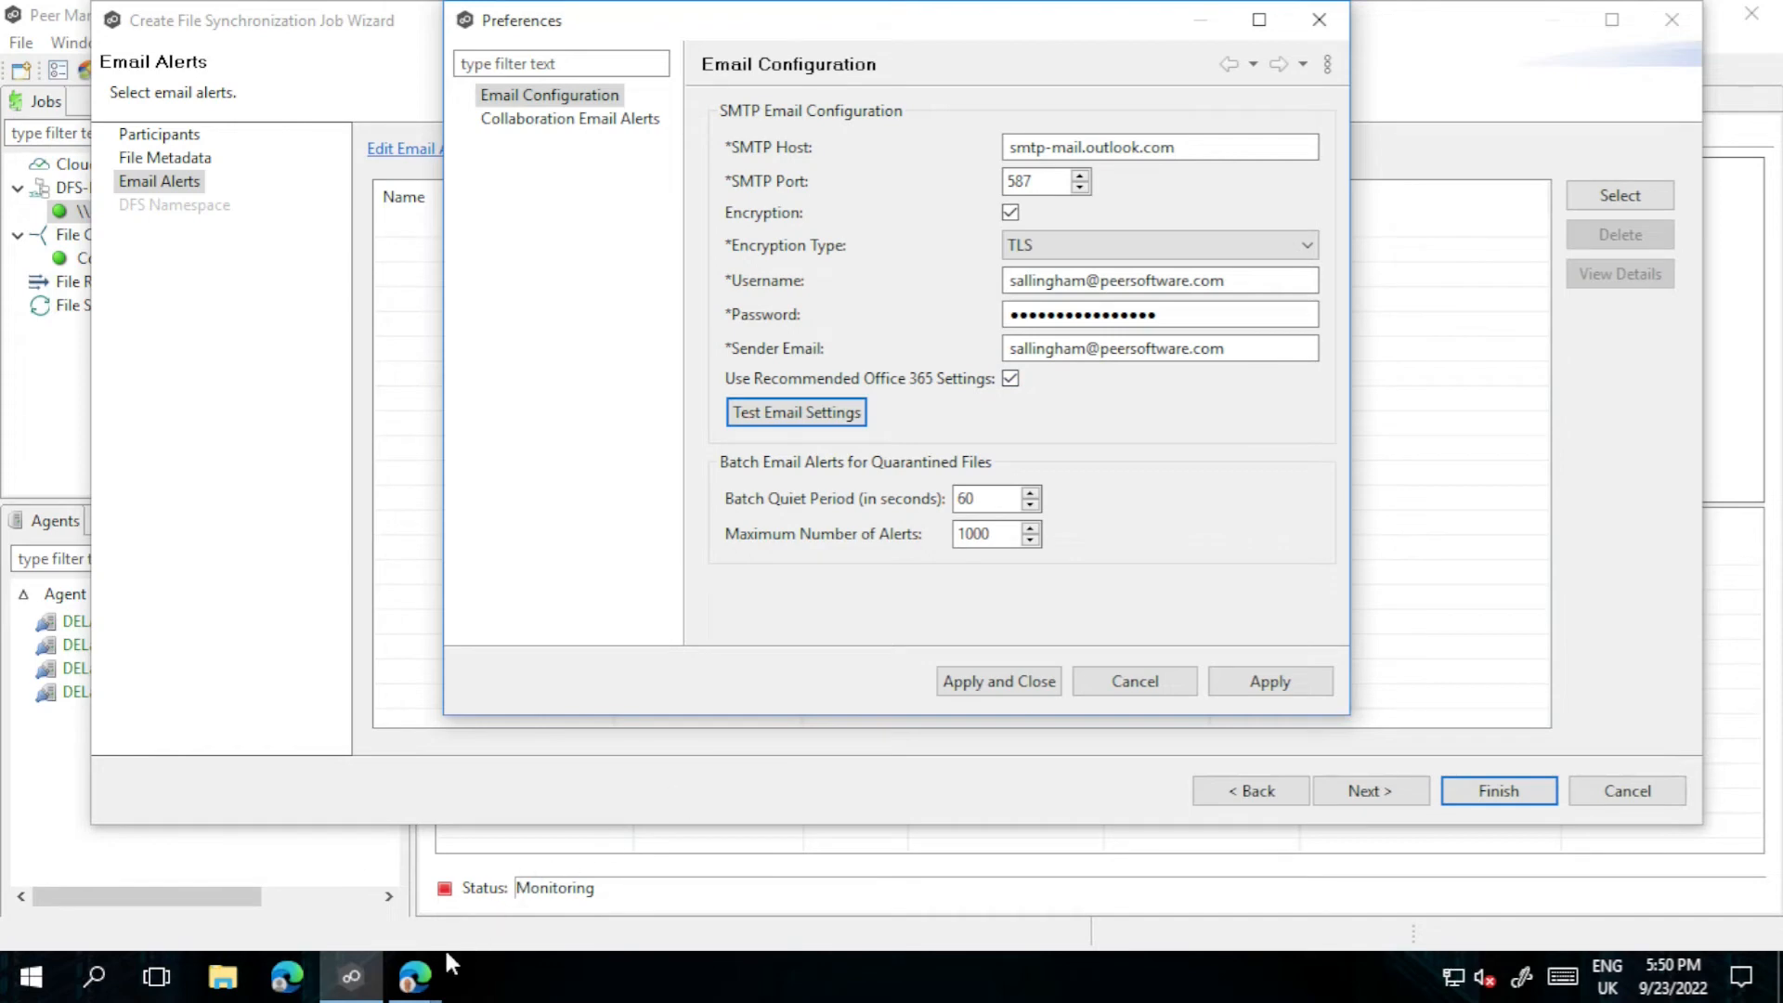
{"action": "mouse_move", "coordinate": [447, 956]}
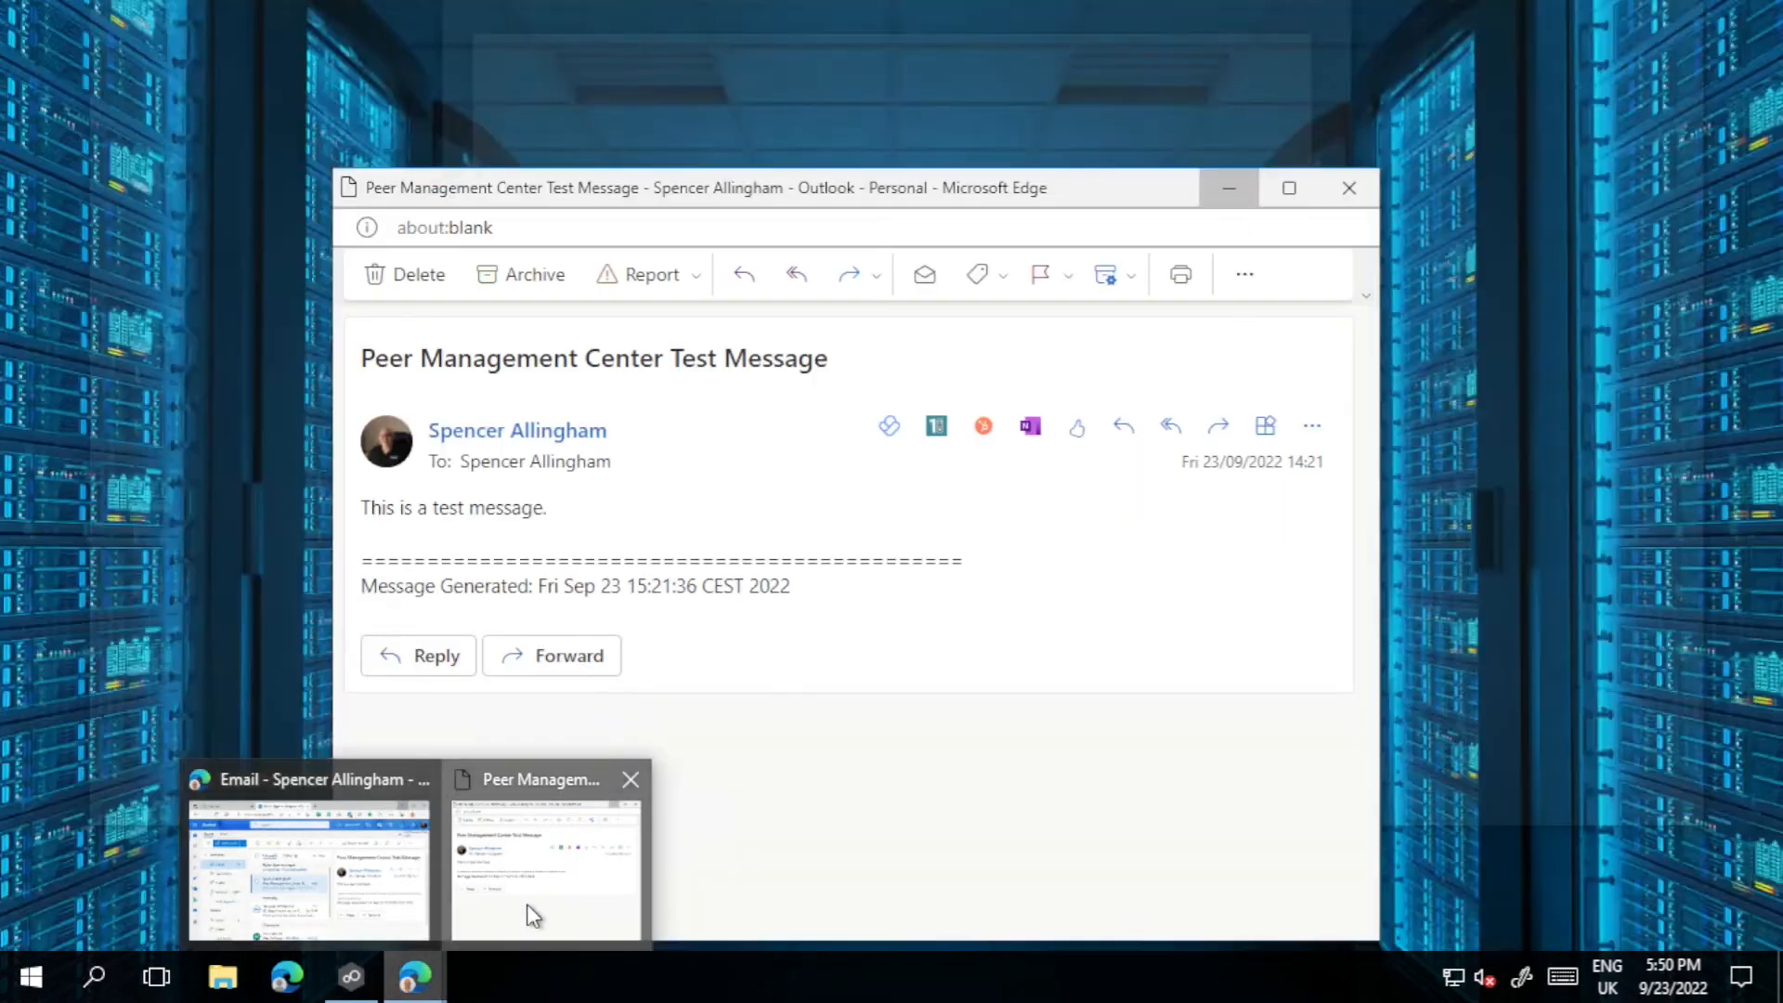
{"action": "left_click", "coordinate": [539, 901]}
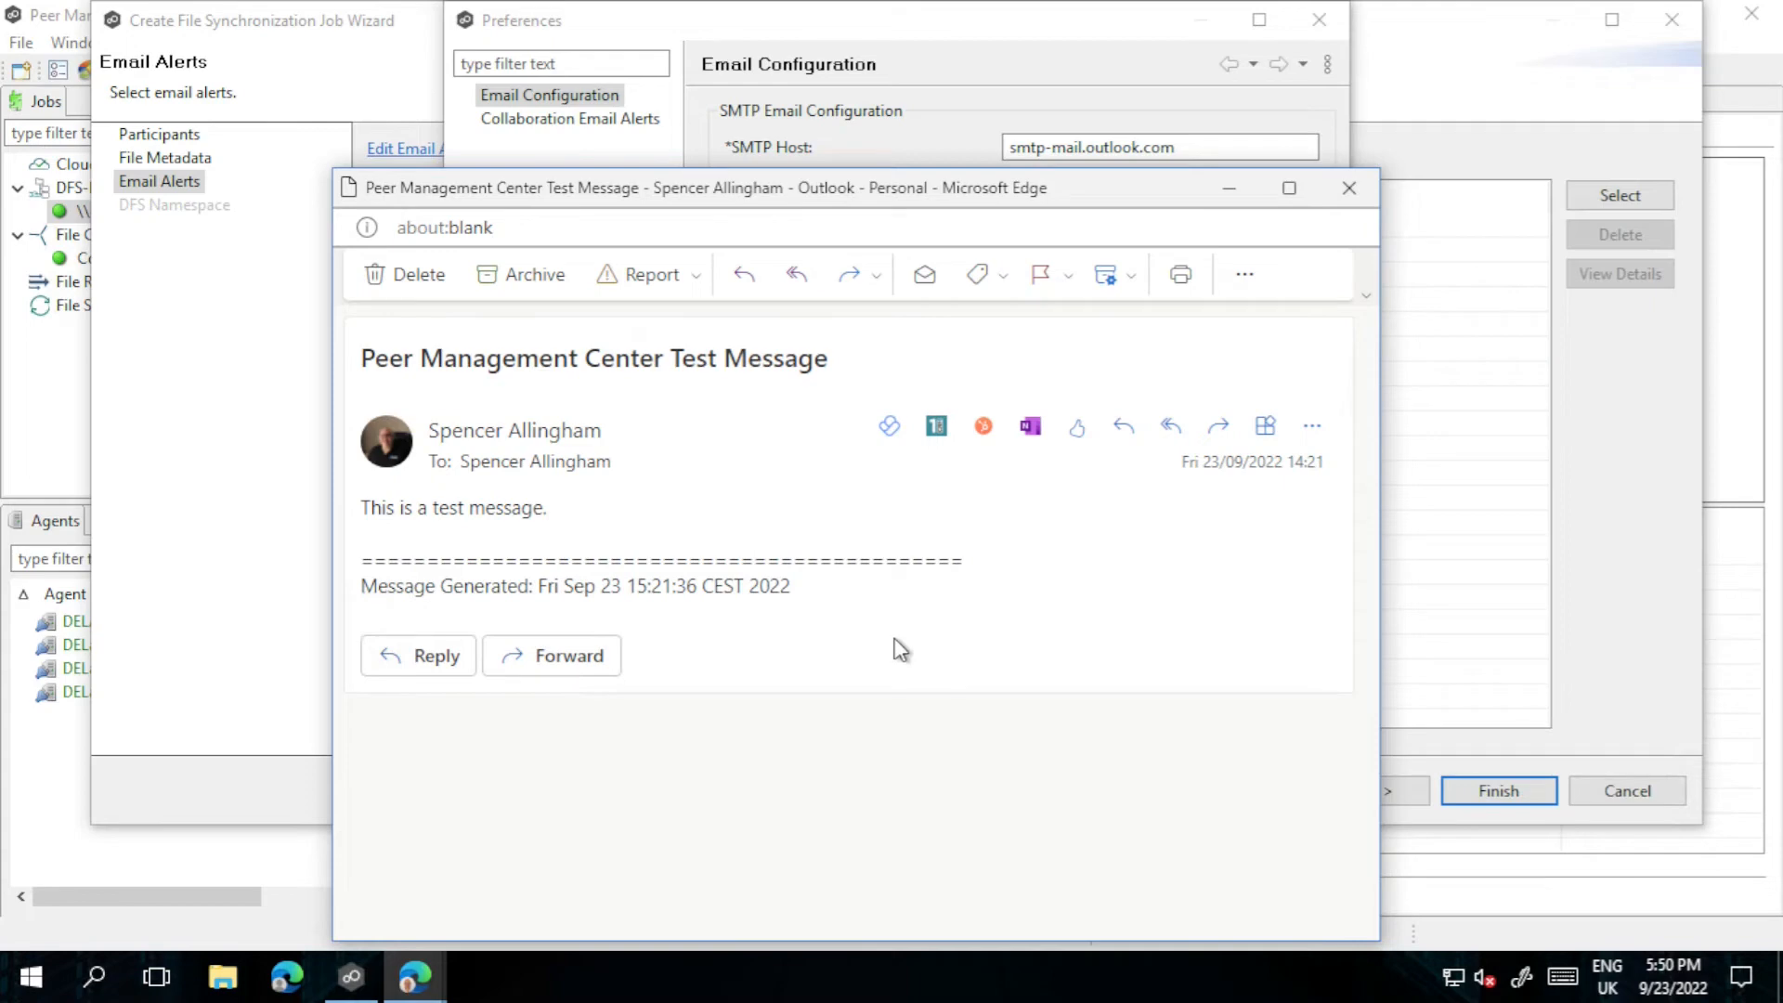
Step: Minimize the Edge Outlook window after reading the test message
{"action": "left_click", "coordinate": [1230, 189]}
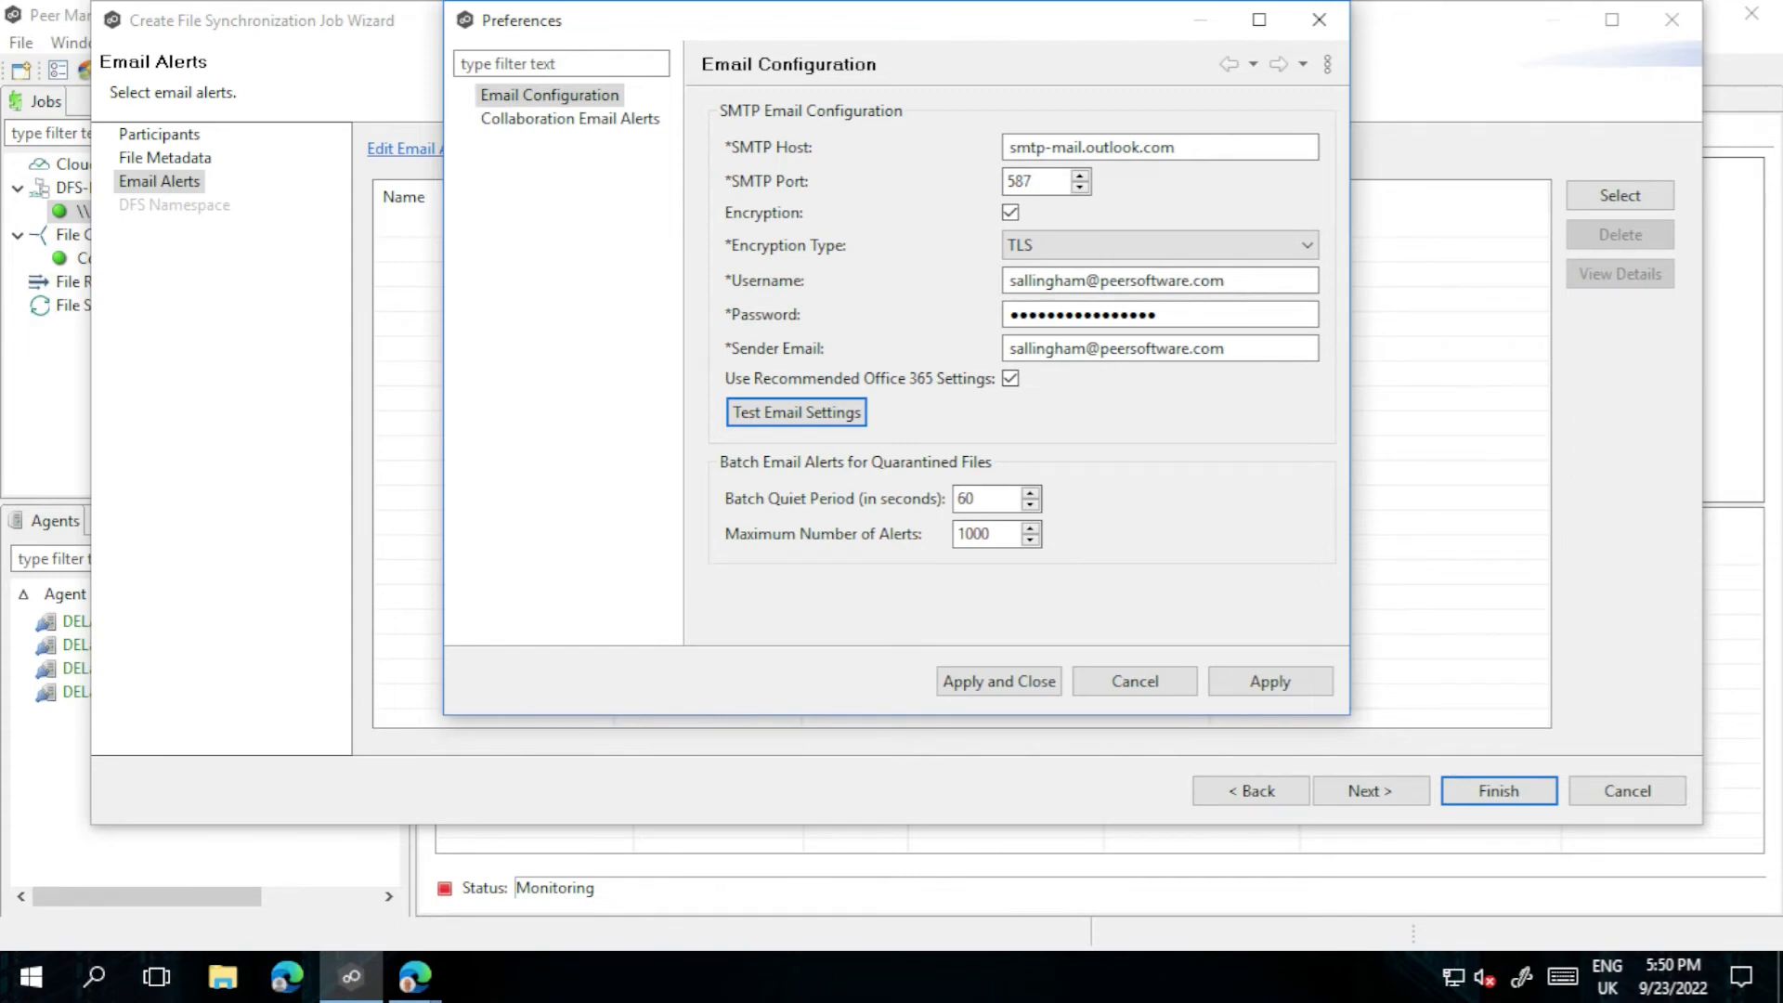
Step: Under Collaboration Email Alerts in Preferences, create a new email alert
{"action": "left_click", "coordinate": [581, 184]}
{"action": "left_click", "coordinate": [581, 121]}
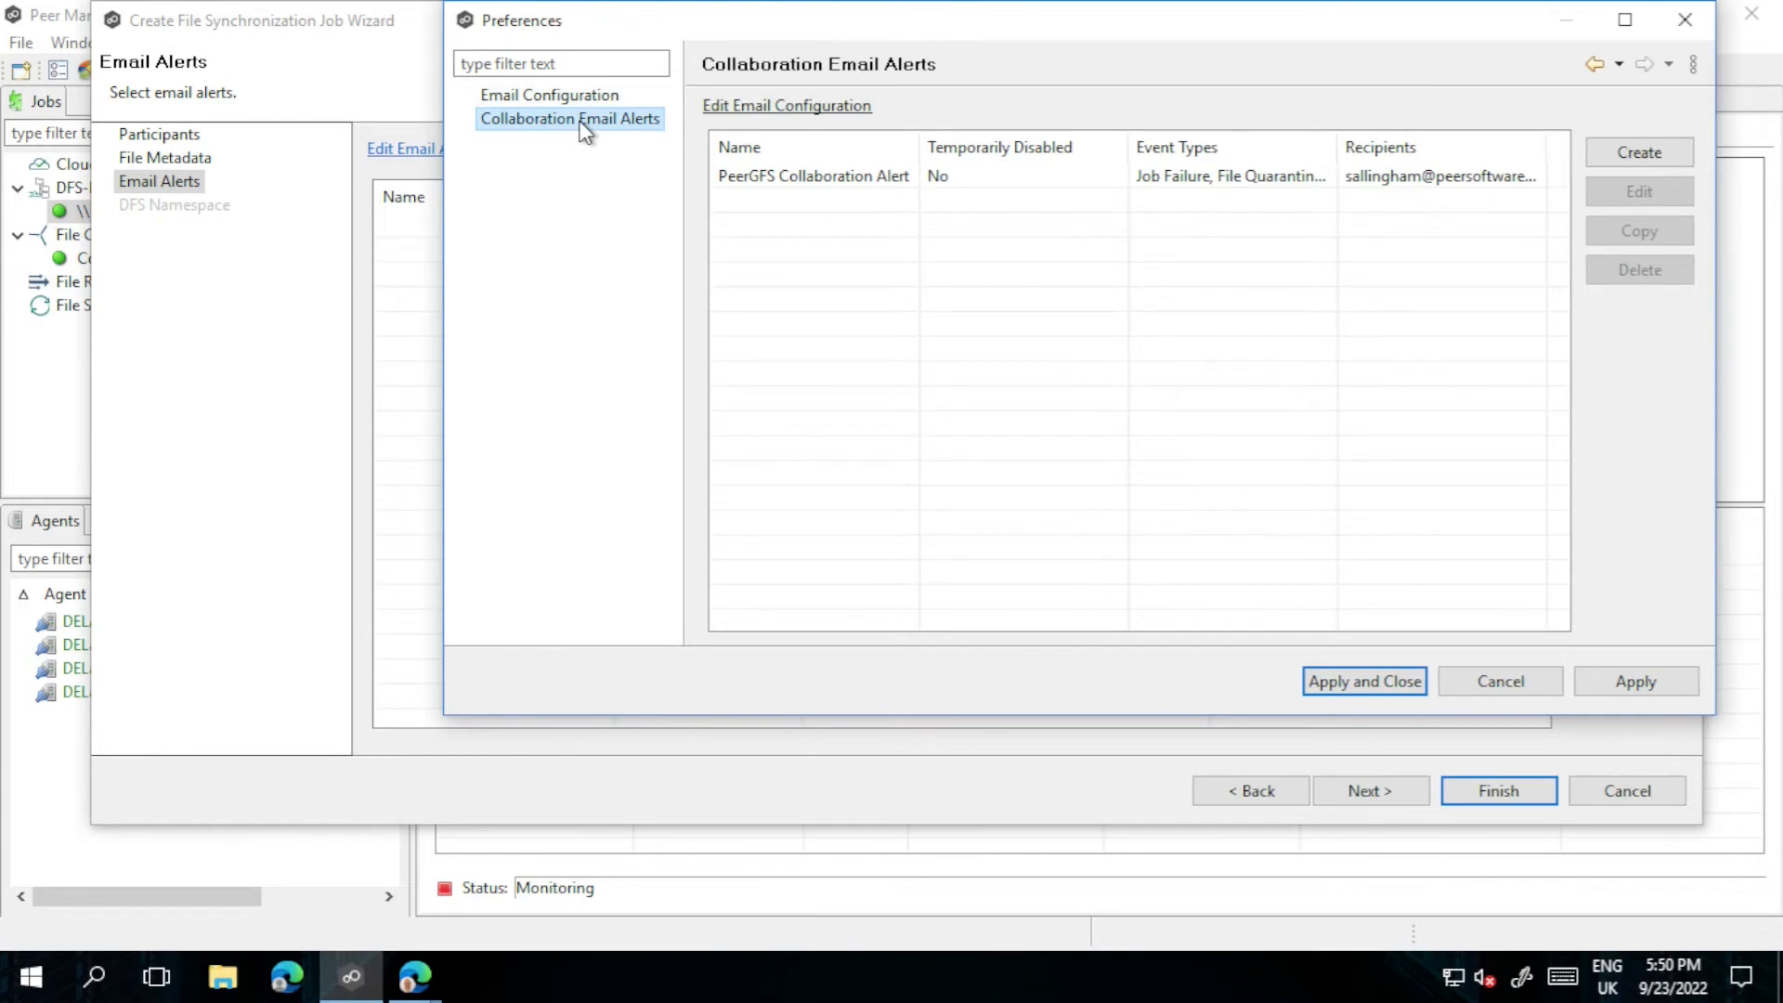
{"action": "left_click", "coordinate": [1617, 154]}
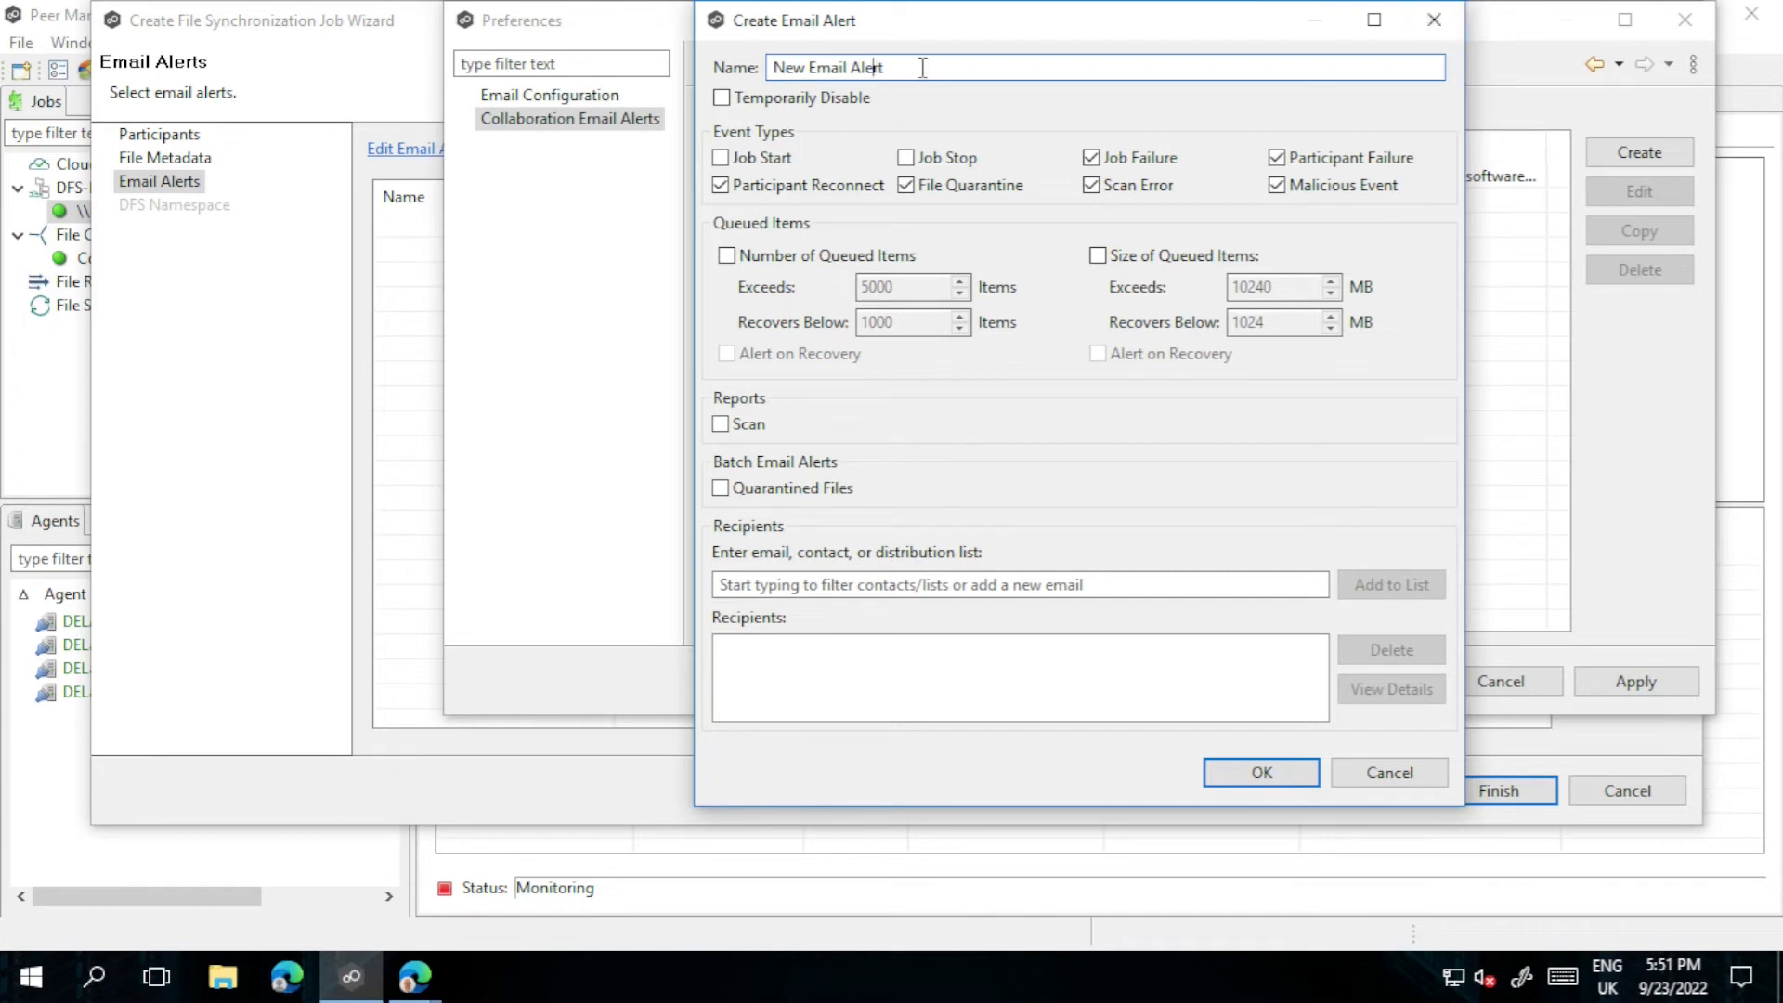
Step: Rename the alert to PeerGFS Synchronization Alert, disable Job Start alerts, and batch quarantined-file alerts
{"action": "left_click_drag", "start_coordinate": [921, 68], "coordinate": [720, 56]}
{"action": "type", "text": "PeerGFS Synchronization Alert"}
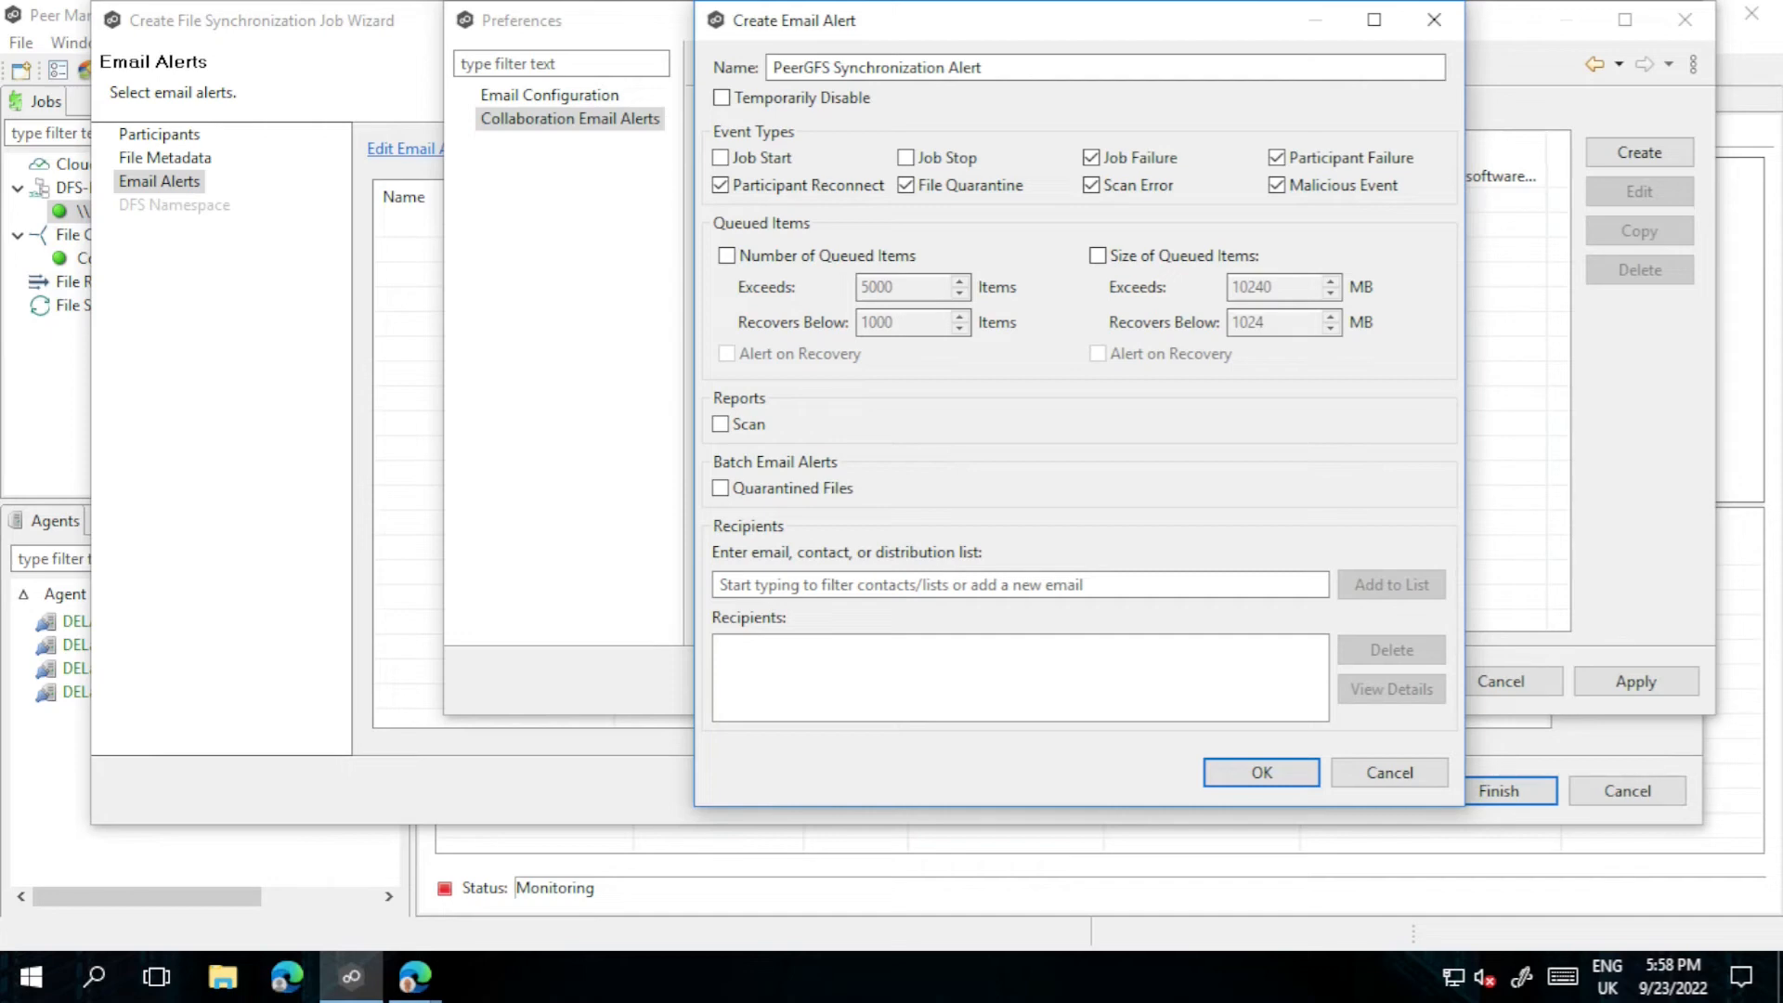
{"action": "left_click", "coordinate": [787, 159]}
{"action": "left_click", "coordinate": [724, 492]}
Step: Add the user's e-mail address as the alert's recipient and save the new alert
{"action": "left_click", "coordinate": [905, 589]}
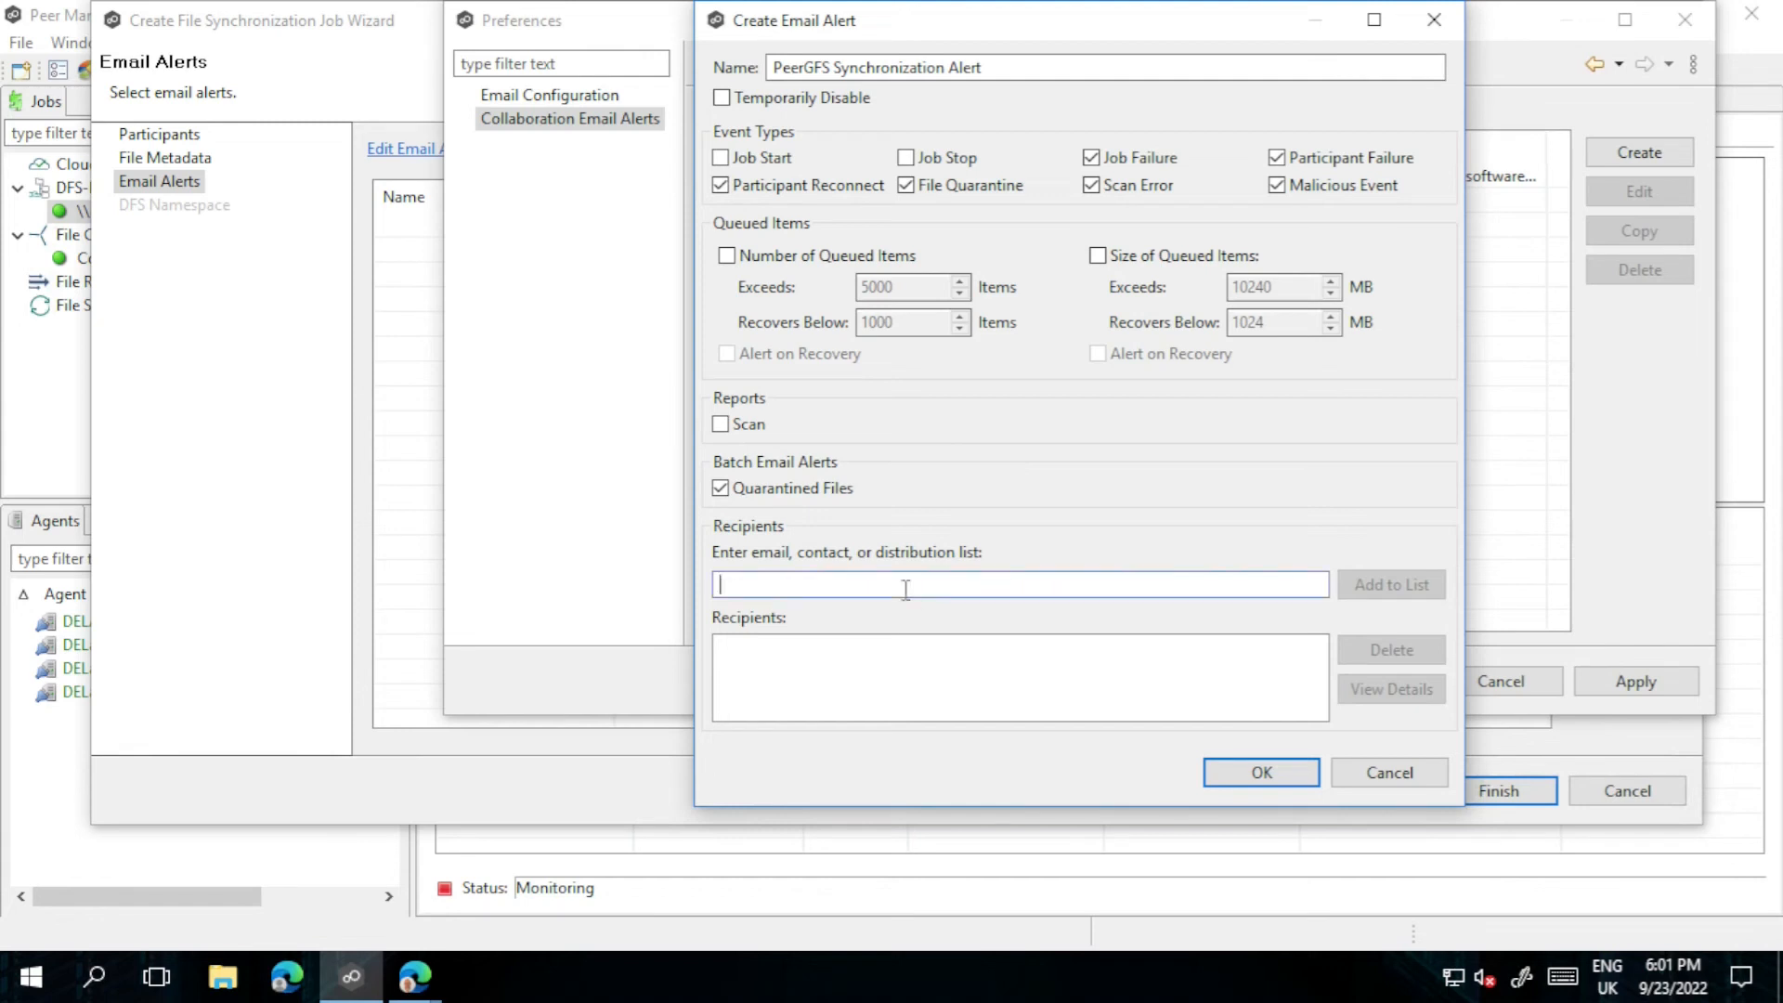
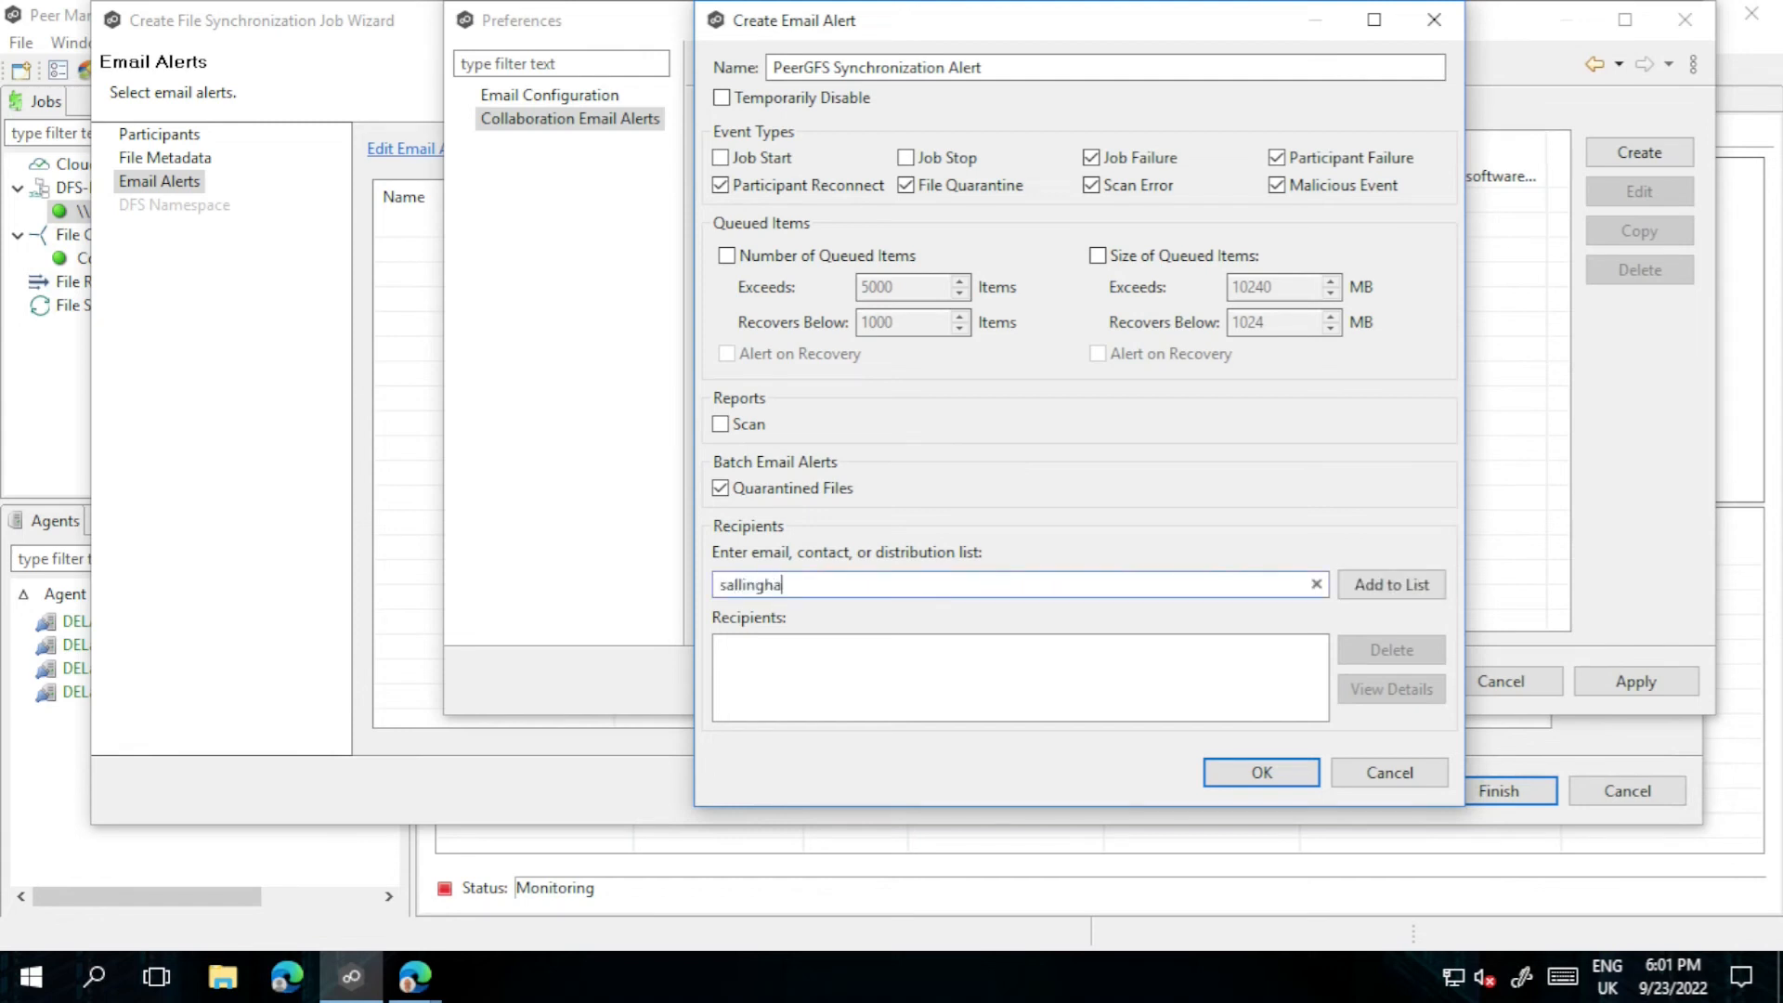
{"action": "left_click", "coordinate": [1402, 585]}
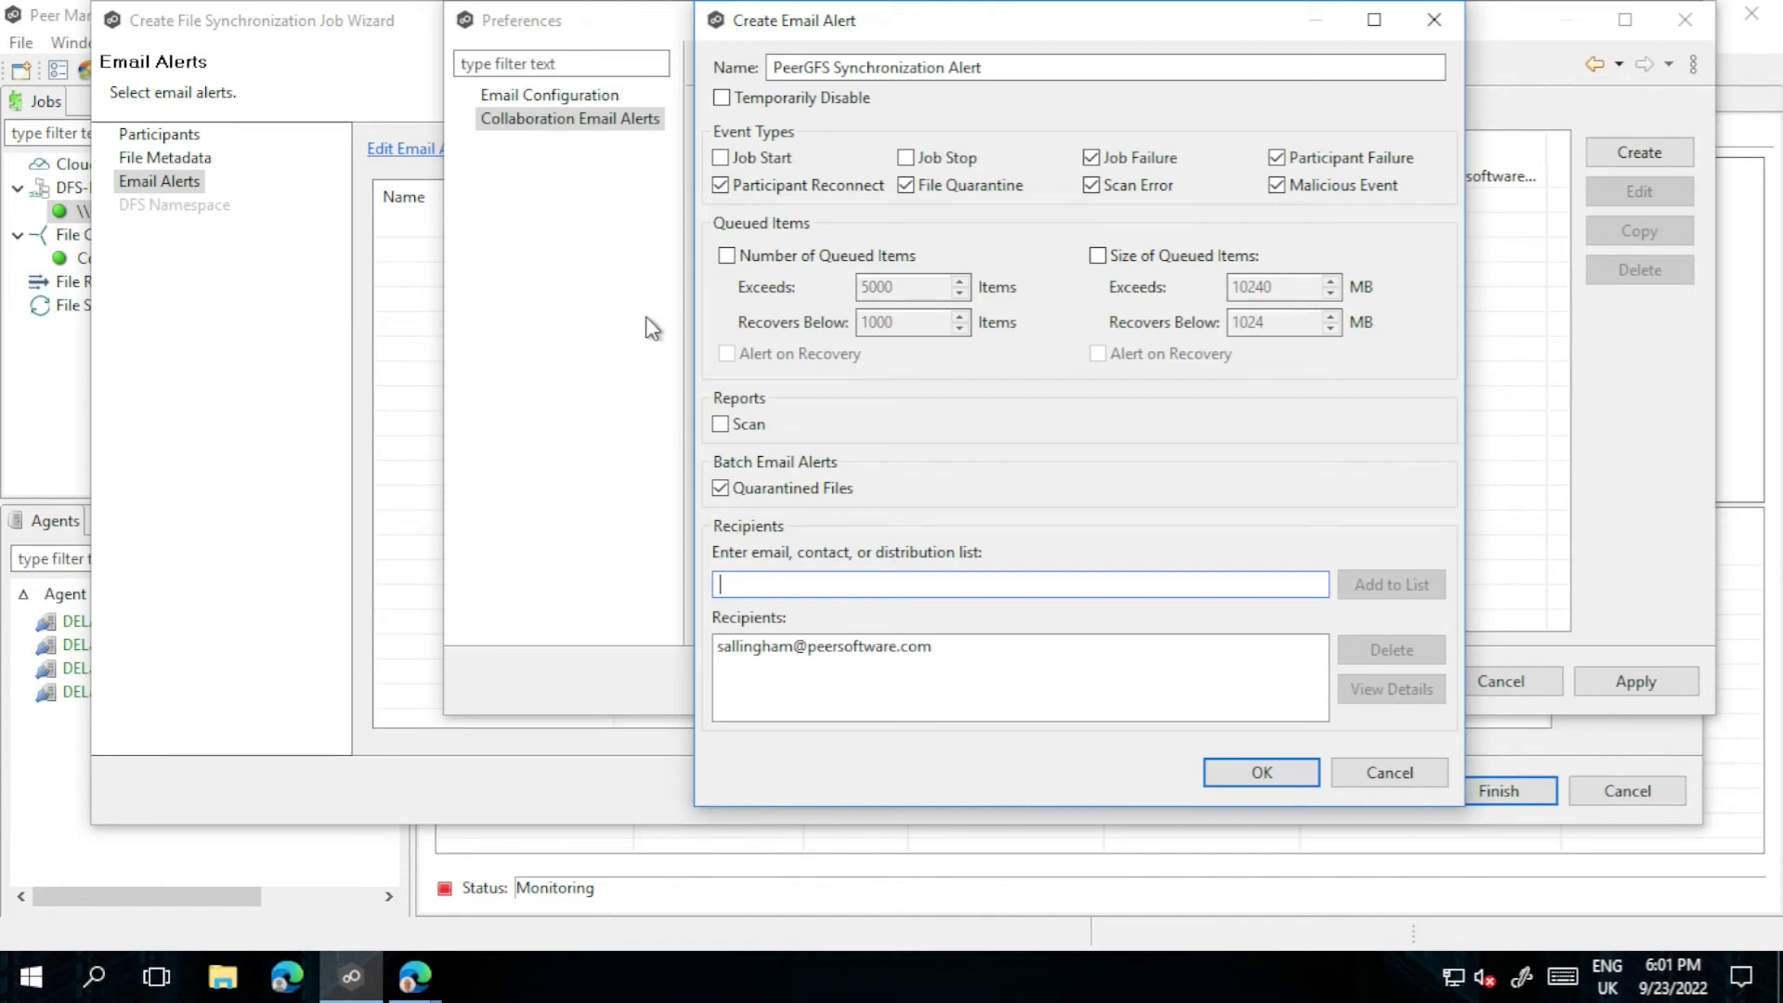
{"action": "left_click", "coordinate": [1233, 769]}
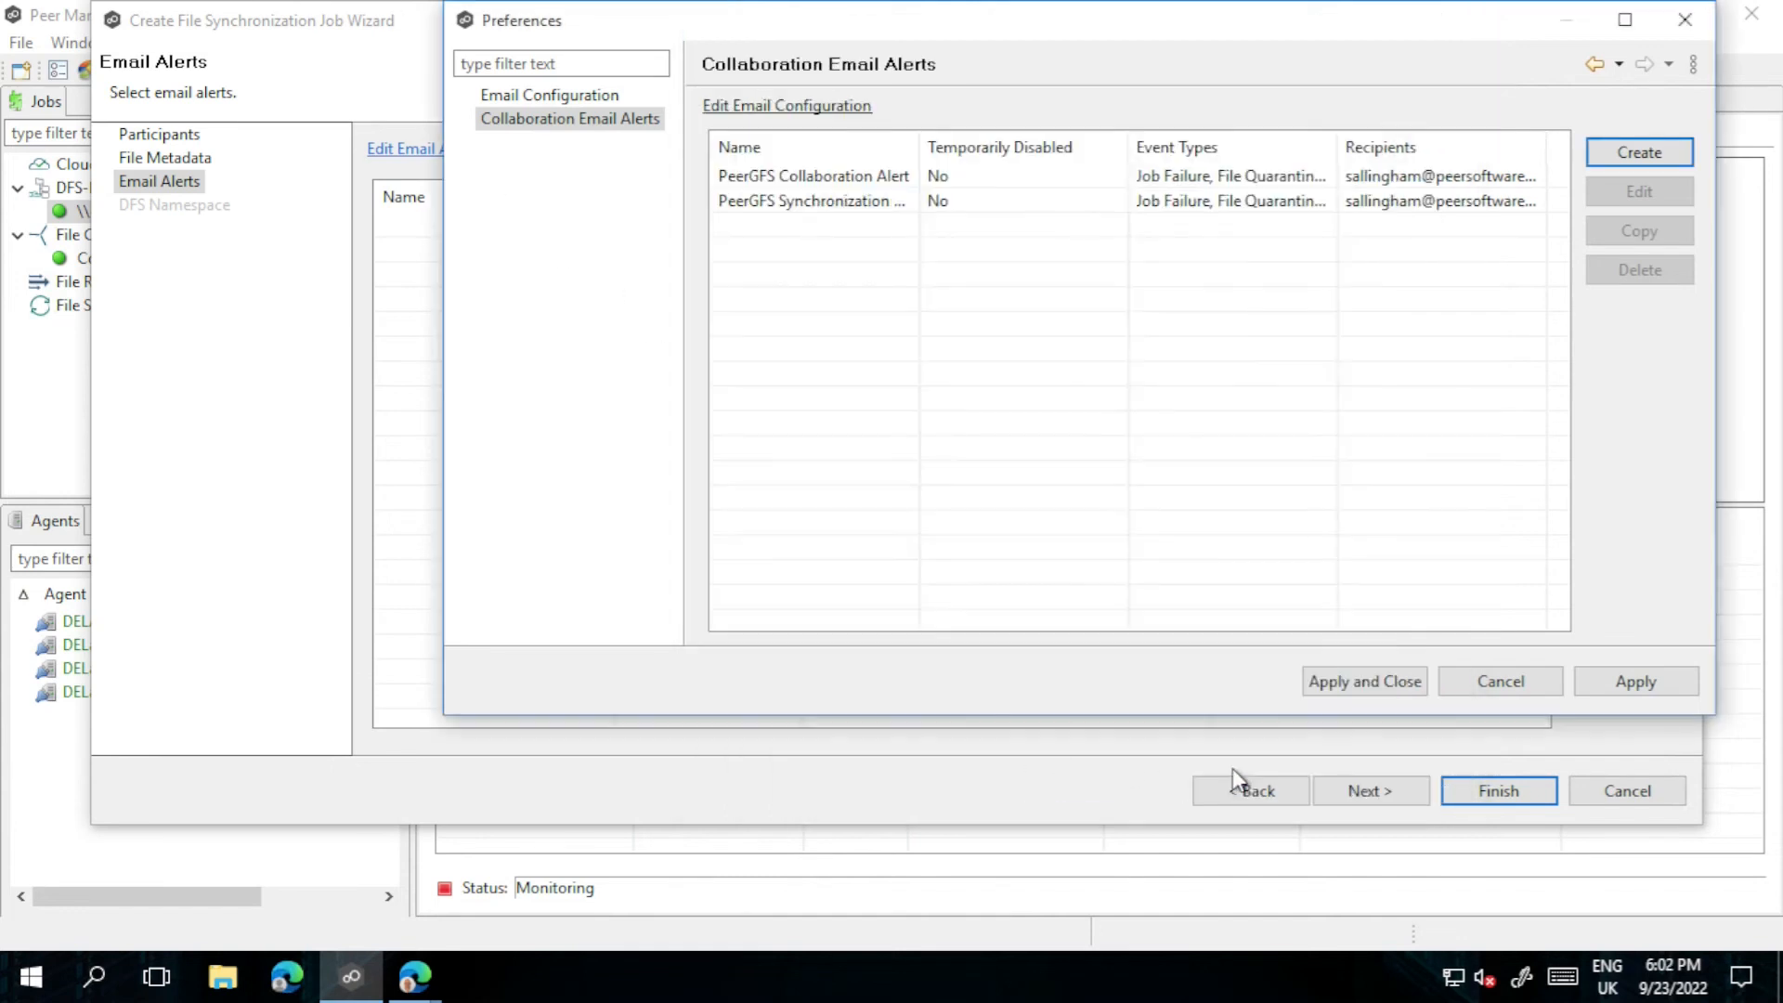
Step: Apply and close the Preferences dialog to return to the job wizard
{"action": "left_click", "coordinate": [1369, 691]}
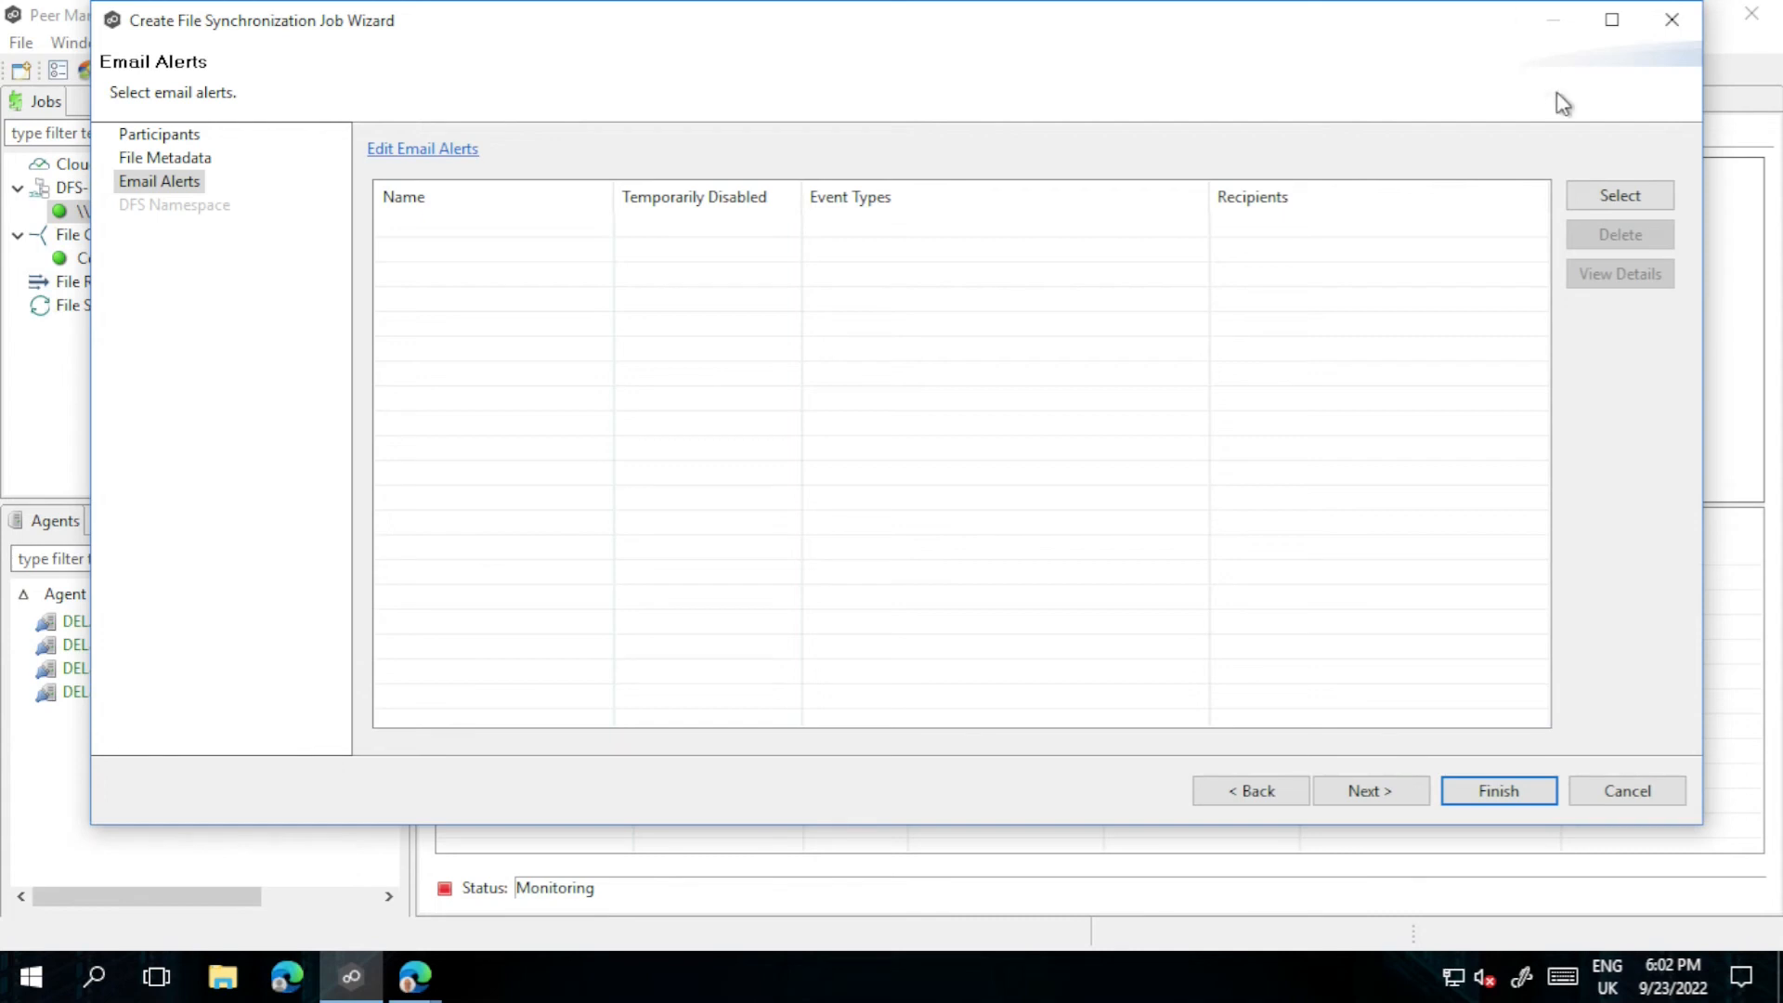
Step: Select PeerGFS Synchronization Alert as the job's email alert and advance to DFS Namespace
{"action": "left_click", "coordinate": [1611, 202]}
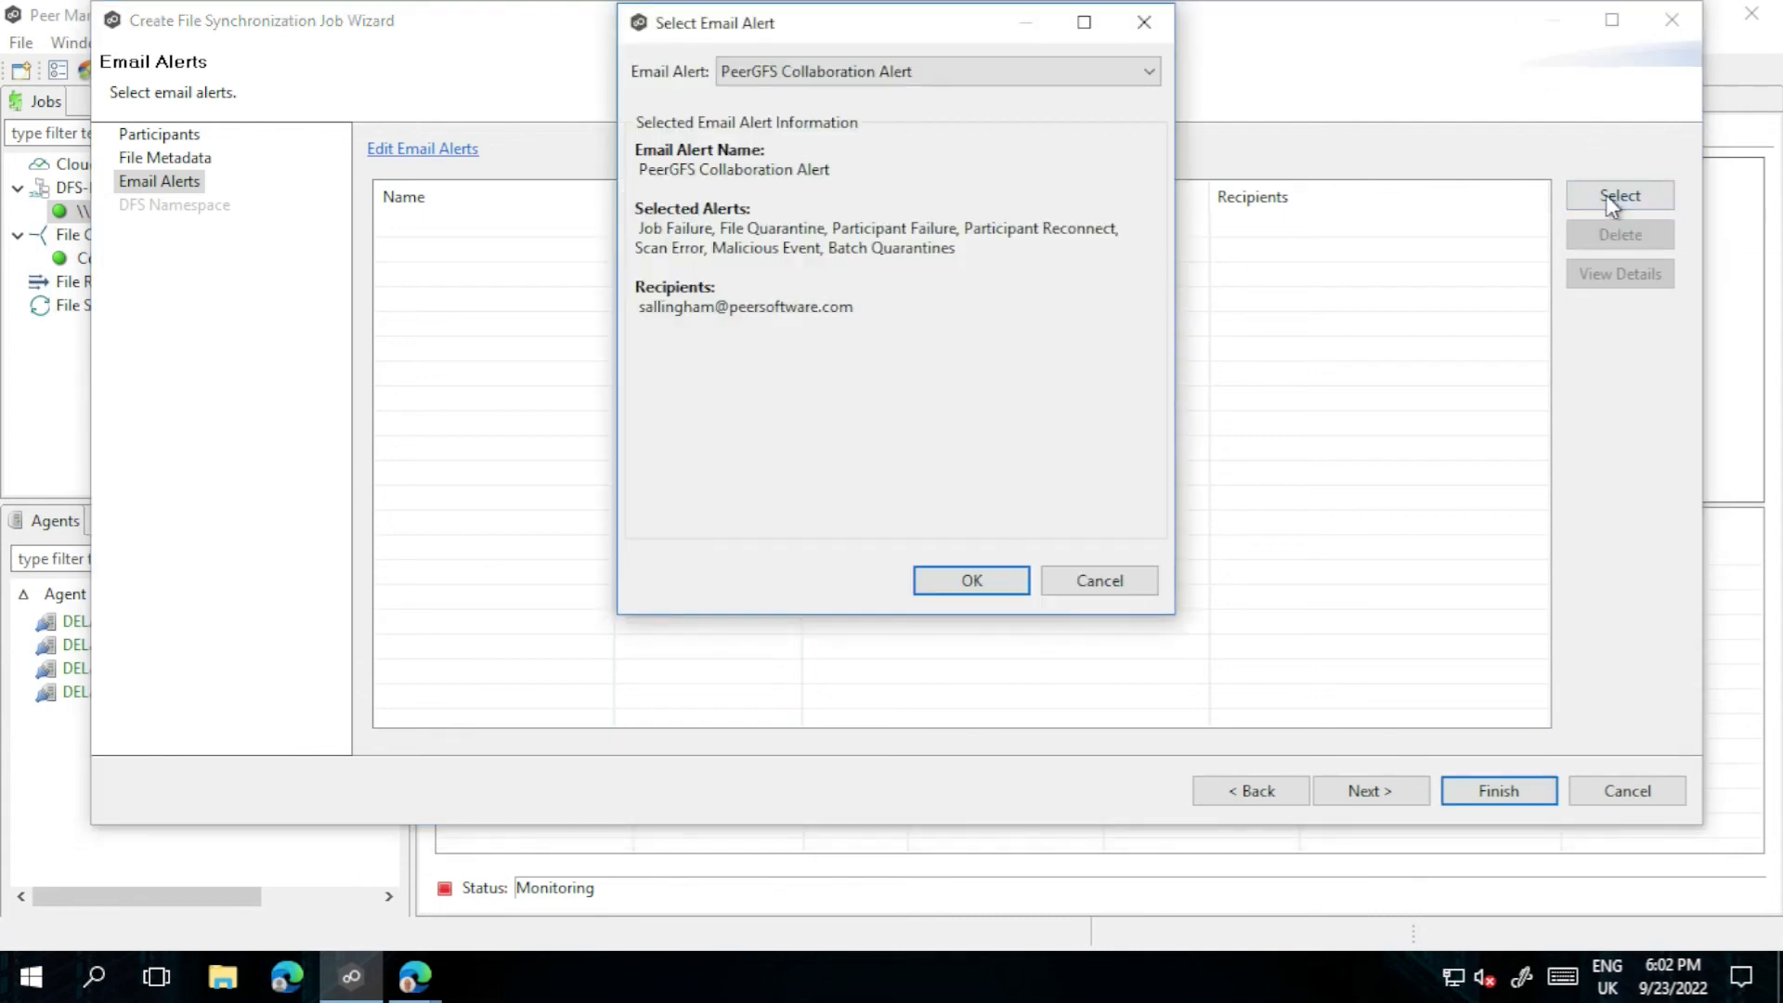
{"action": "left_click", "coordinate": [856, 76]}
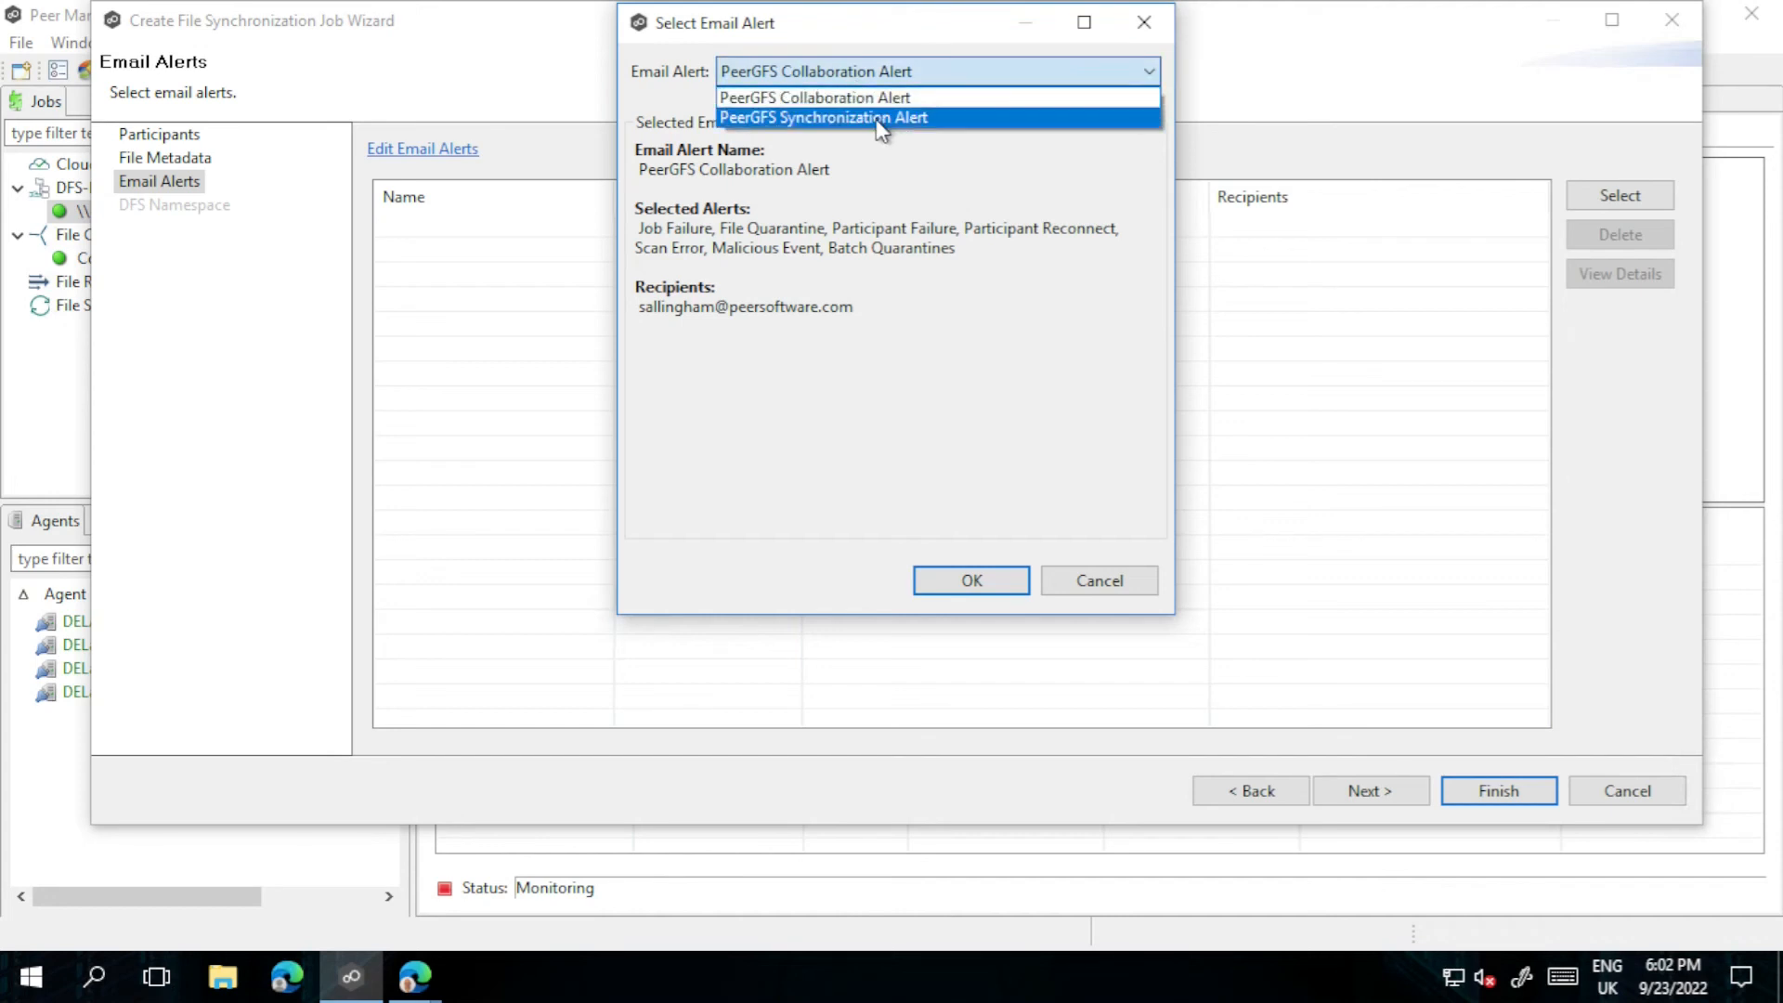
{"action": "left_click", "coordinate": [877, 119]}
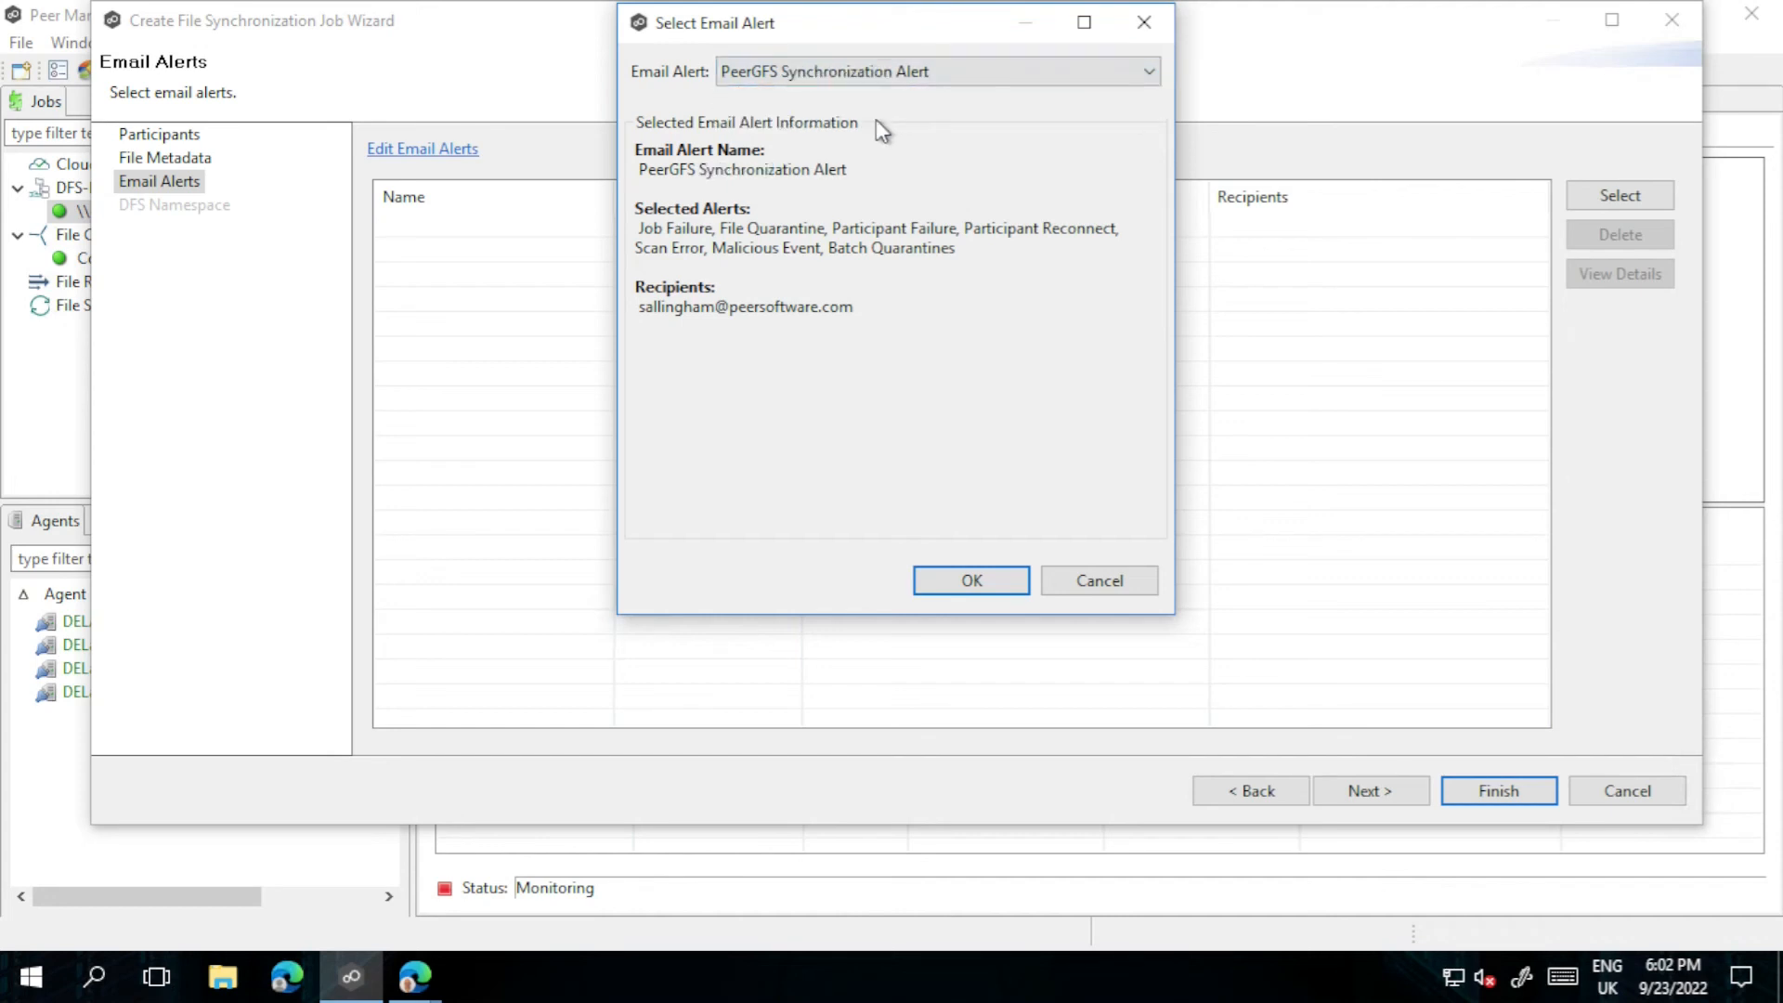
{"action": "left_click", "coordinate": [971, 584]}
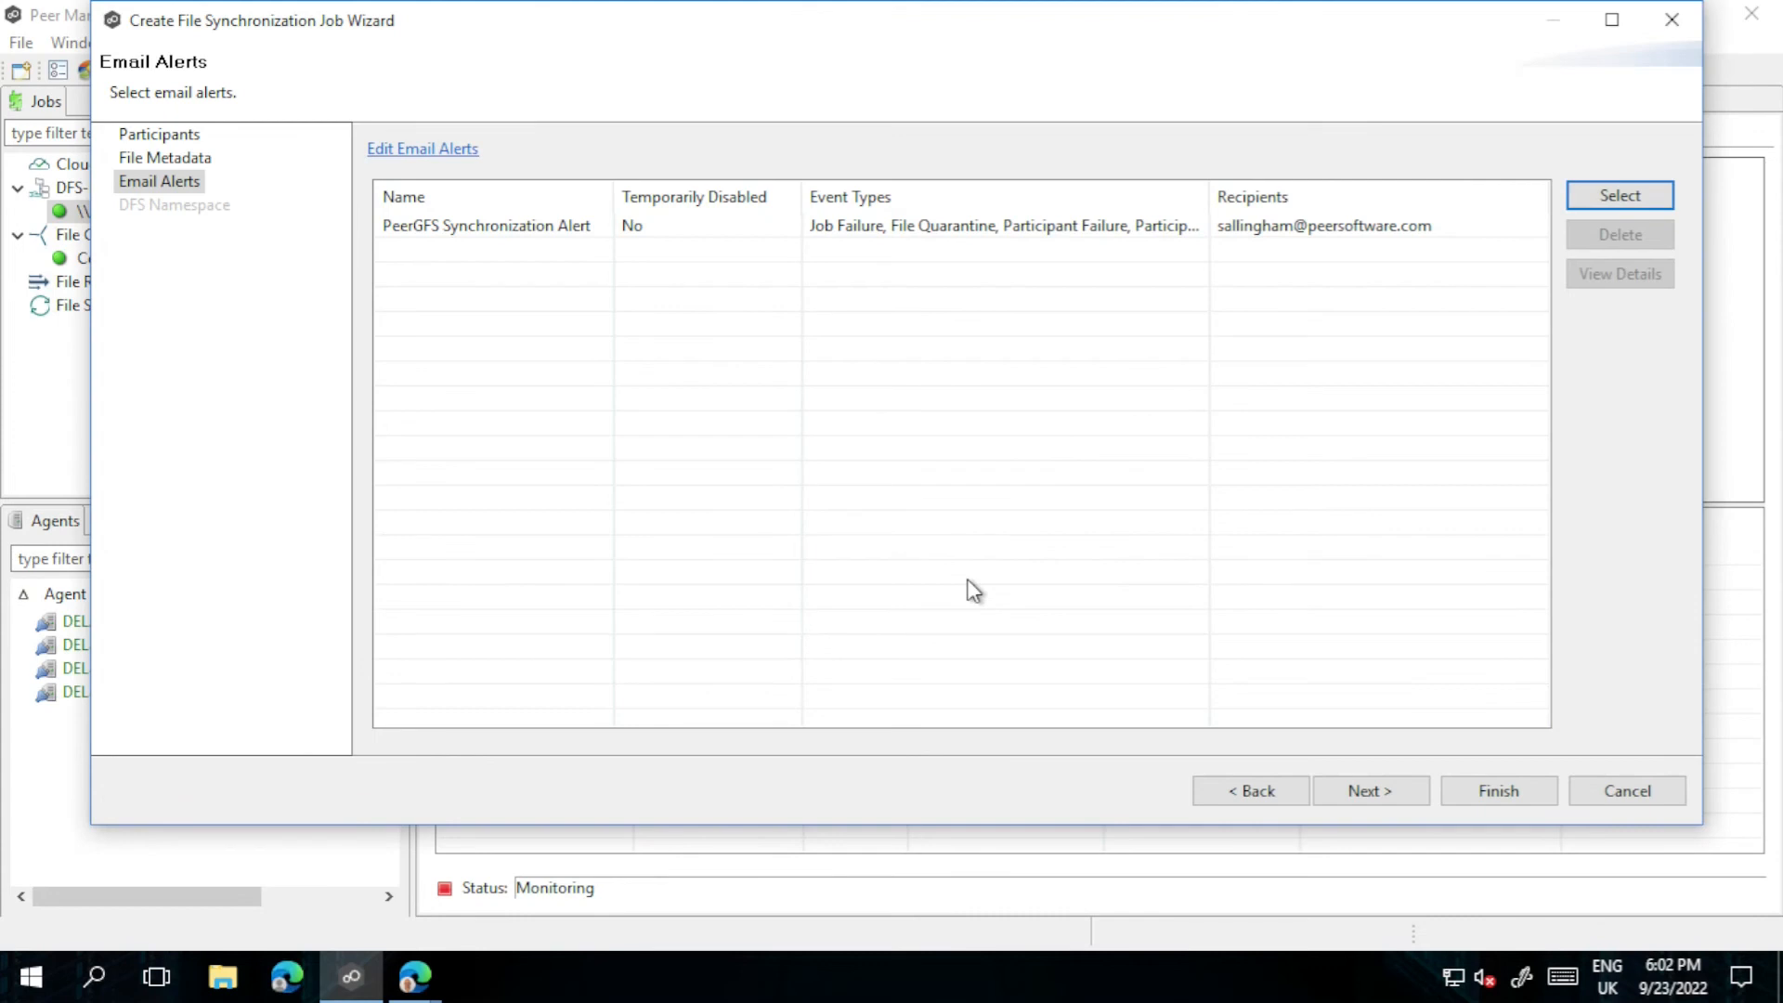
{"action": "left_click", "coordinate": [1373, 790]}
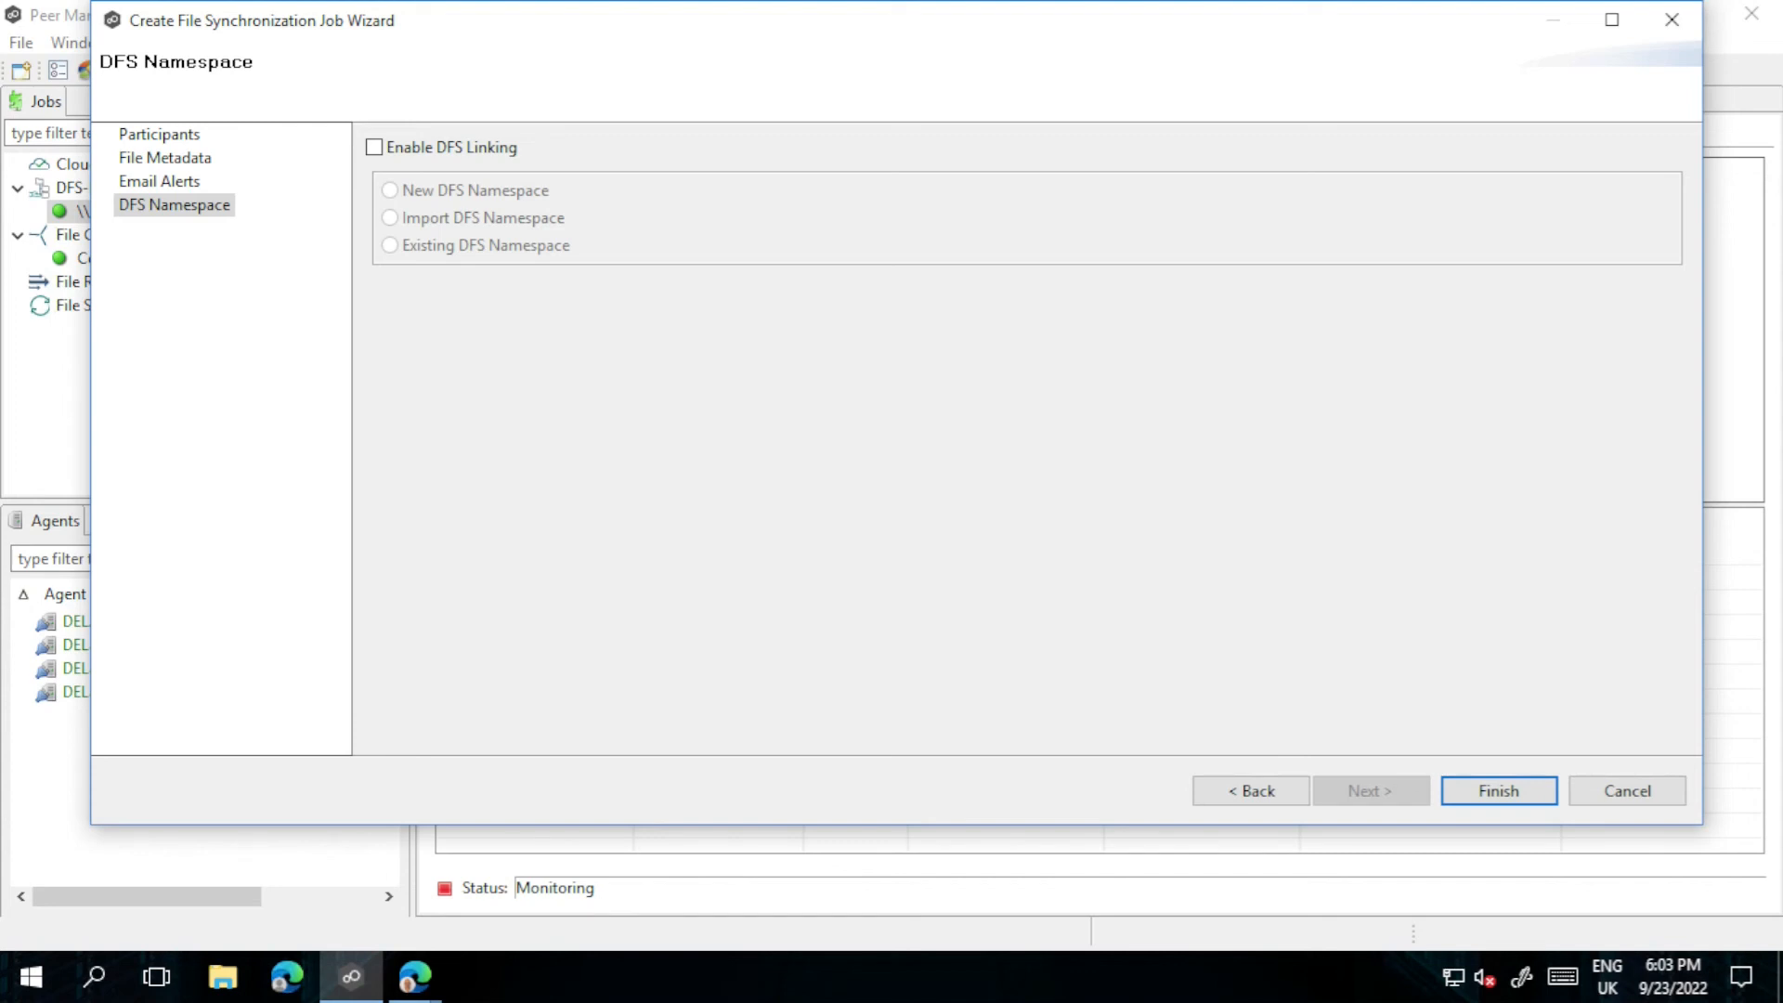
Step: Enable DFS linking with the existing Demonstrations namespace and advance to the DFS Link step
{"action": "left_click", "coordinate": [375, 146]}
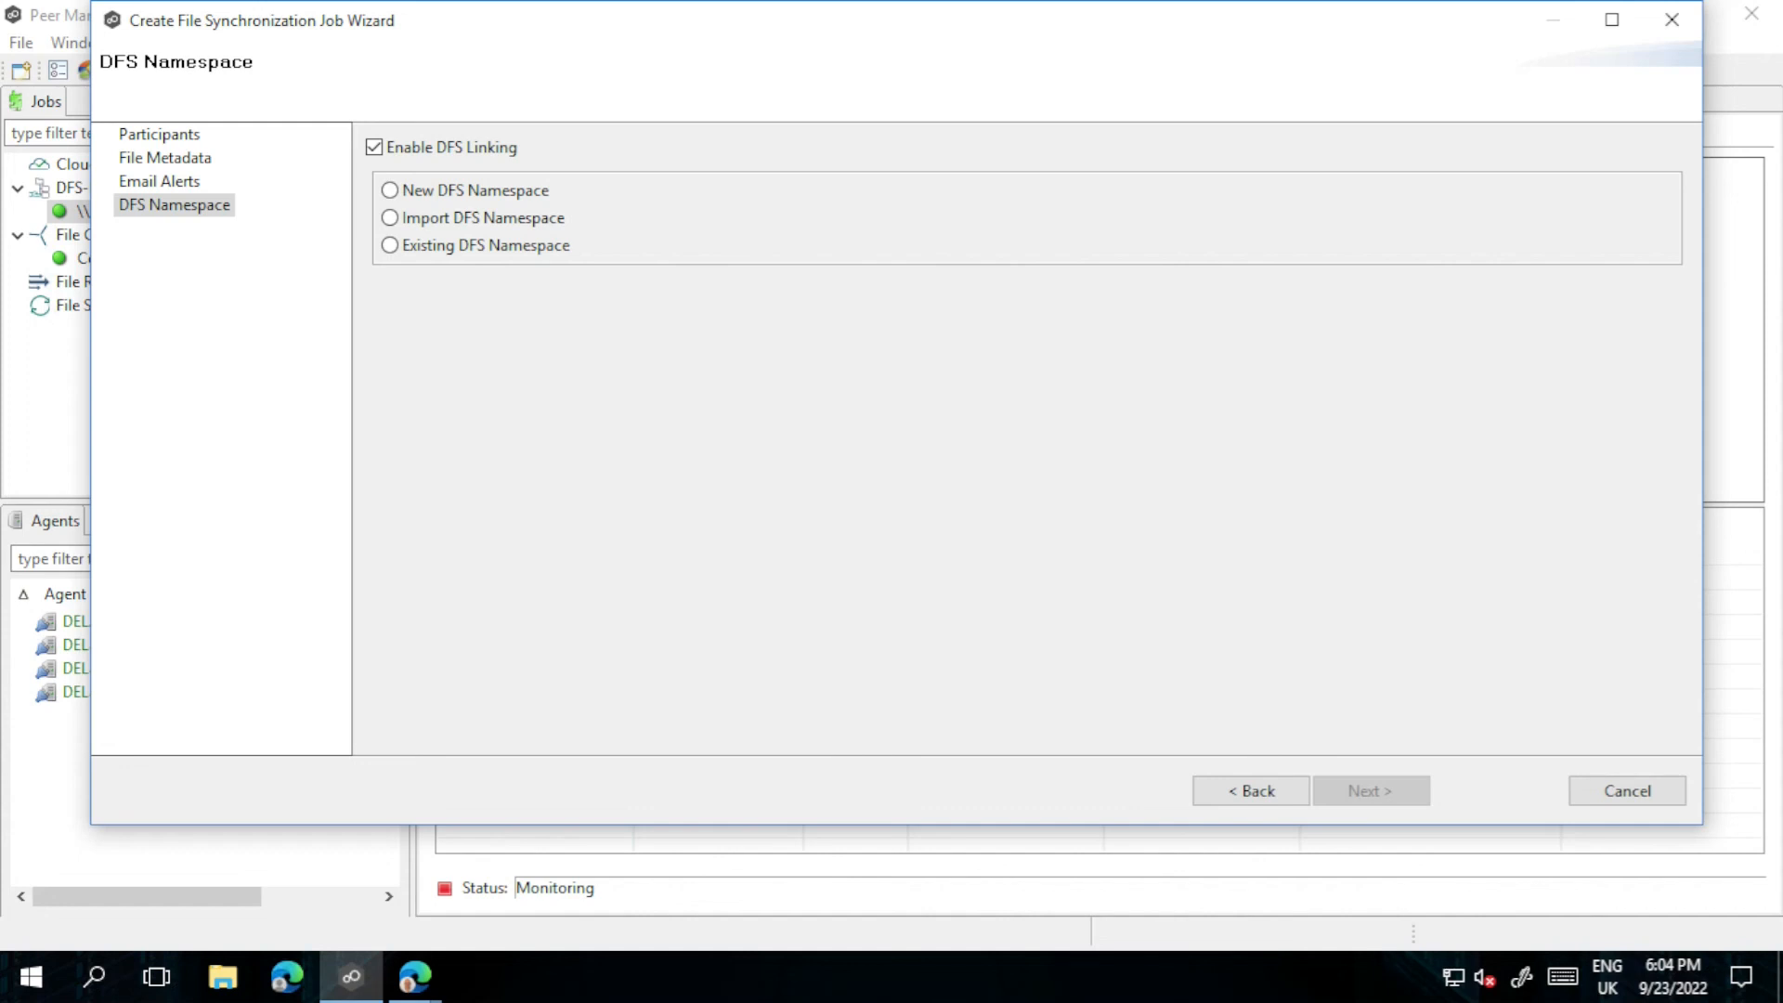
{"action": "left_click", "coordinate": [391, 245]}
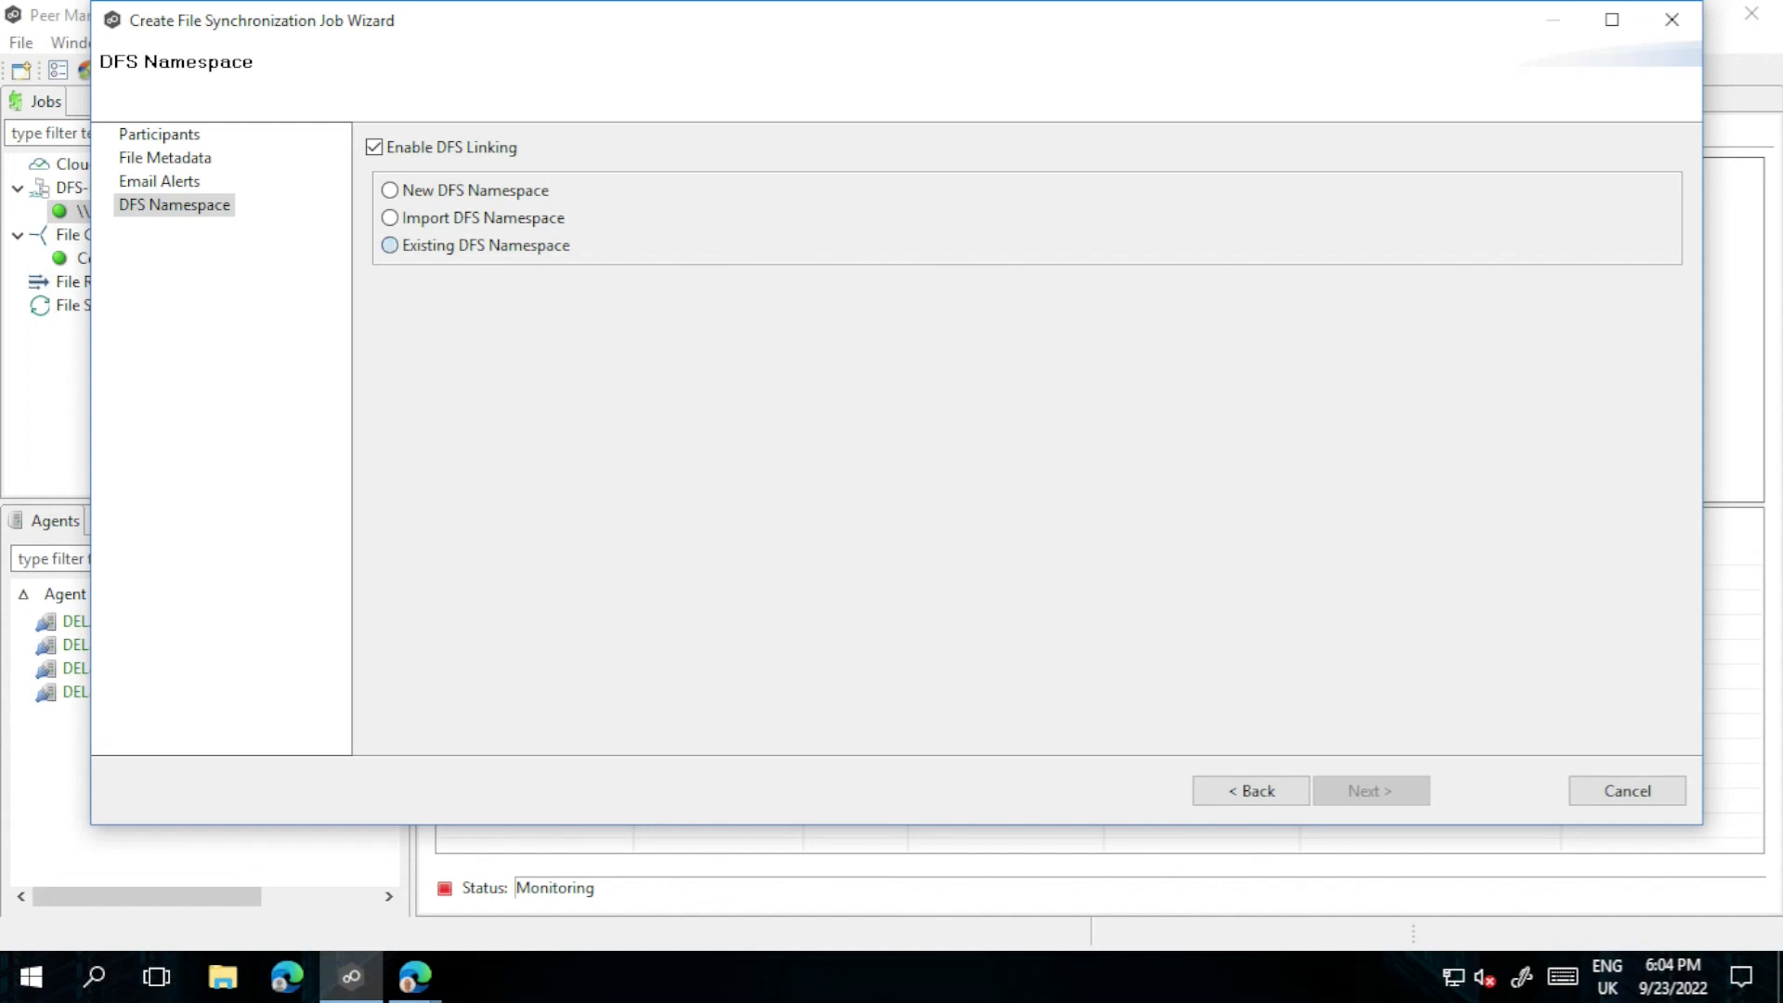
{"action": "left_click", "coordinate": [660, 292]}
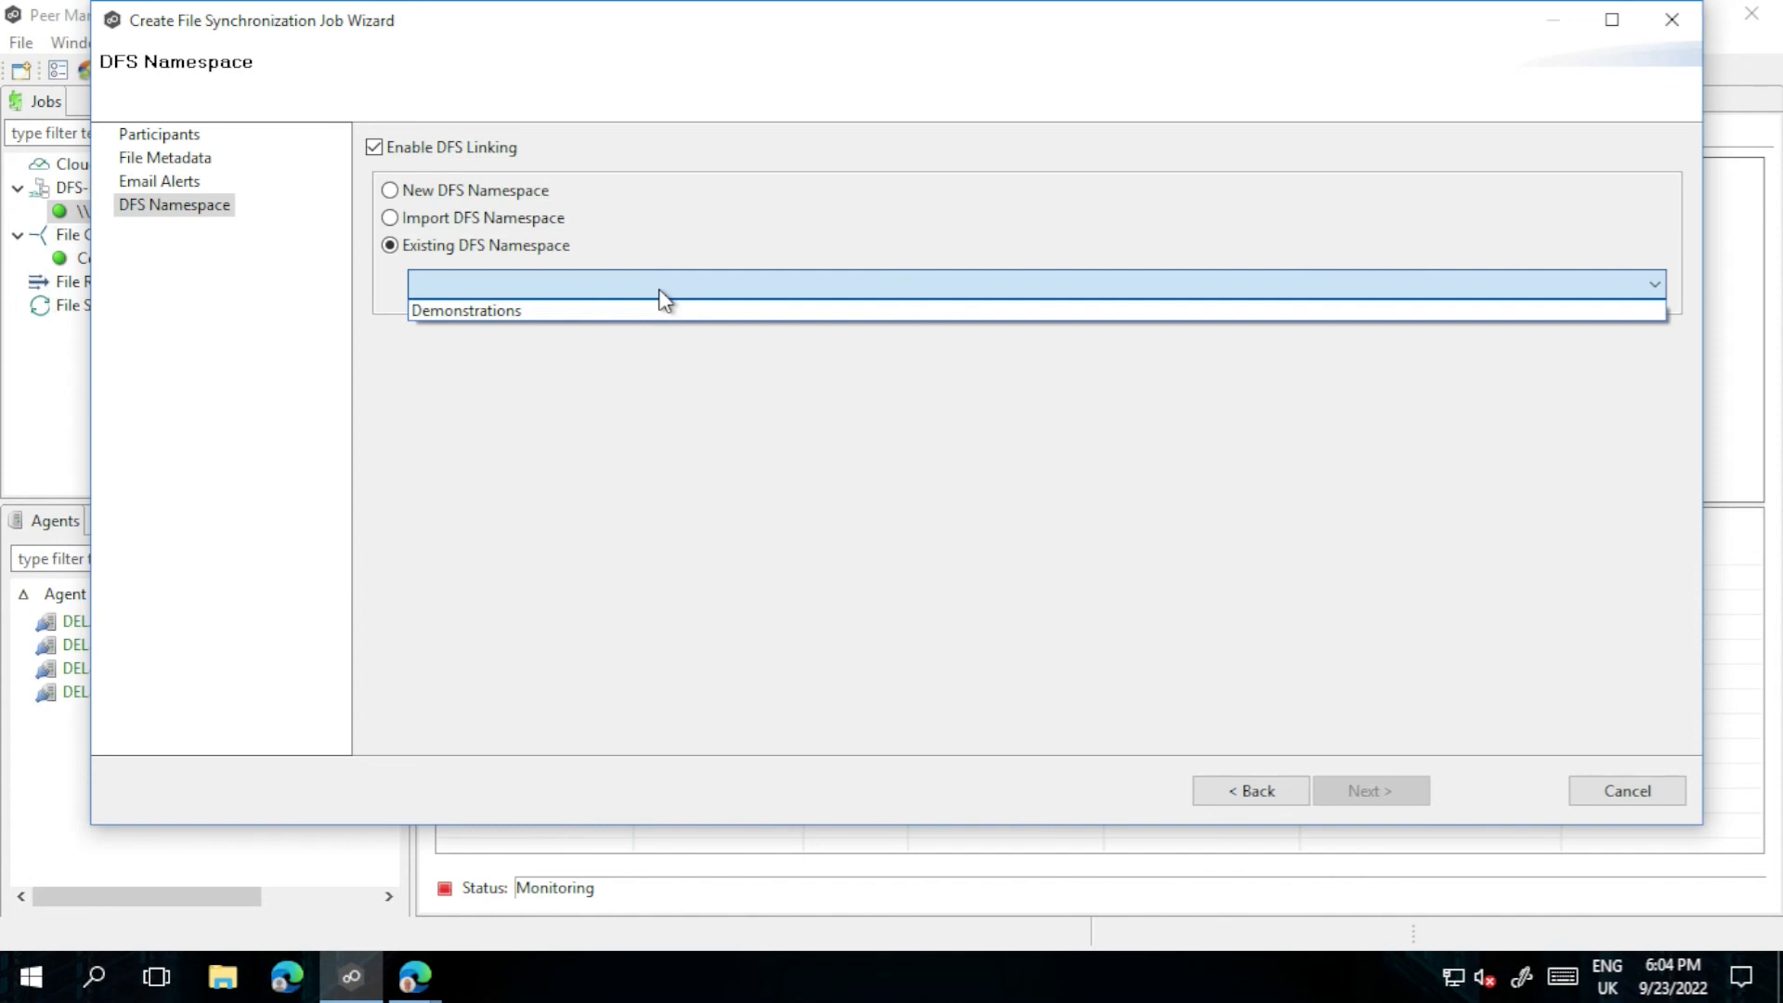
{"action": "left_click", "coordinate": [620, 315]}
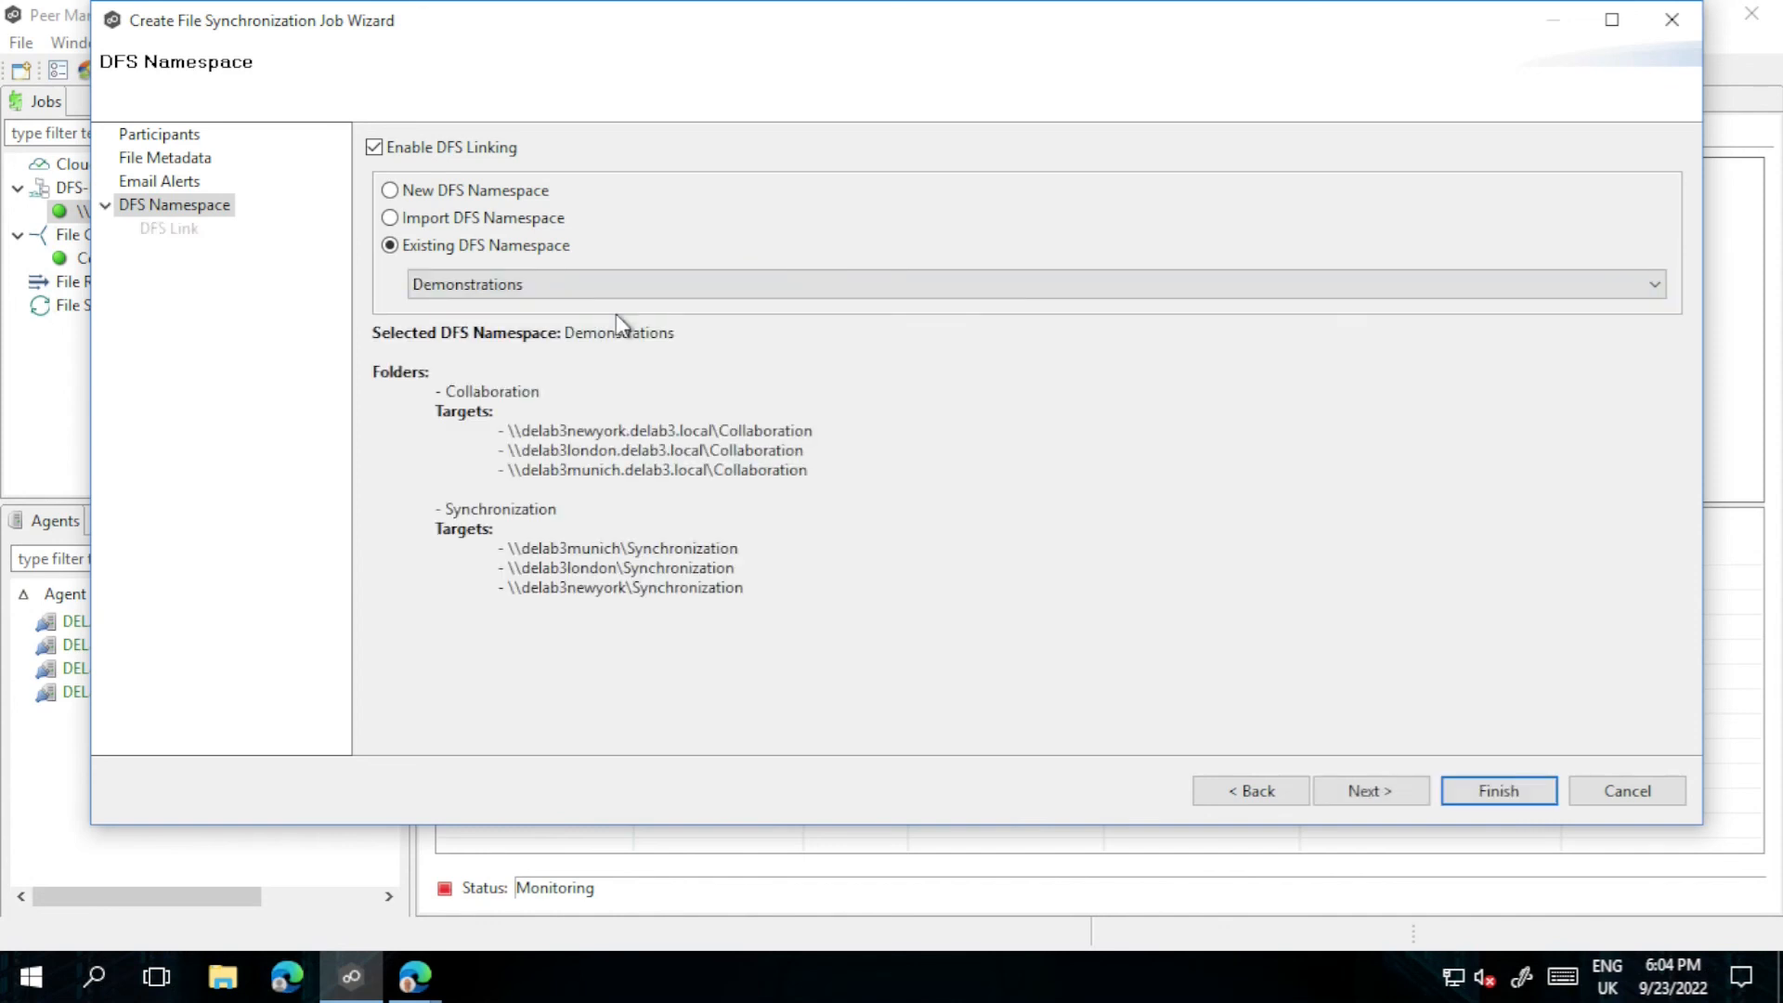
{"action": "left_click", "coordinate": [1395, 789]}
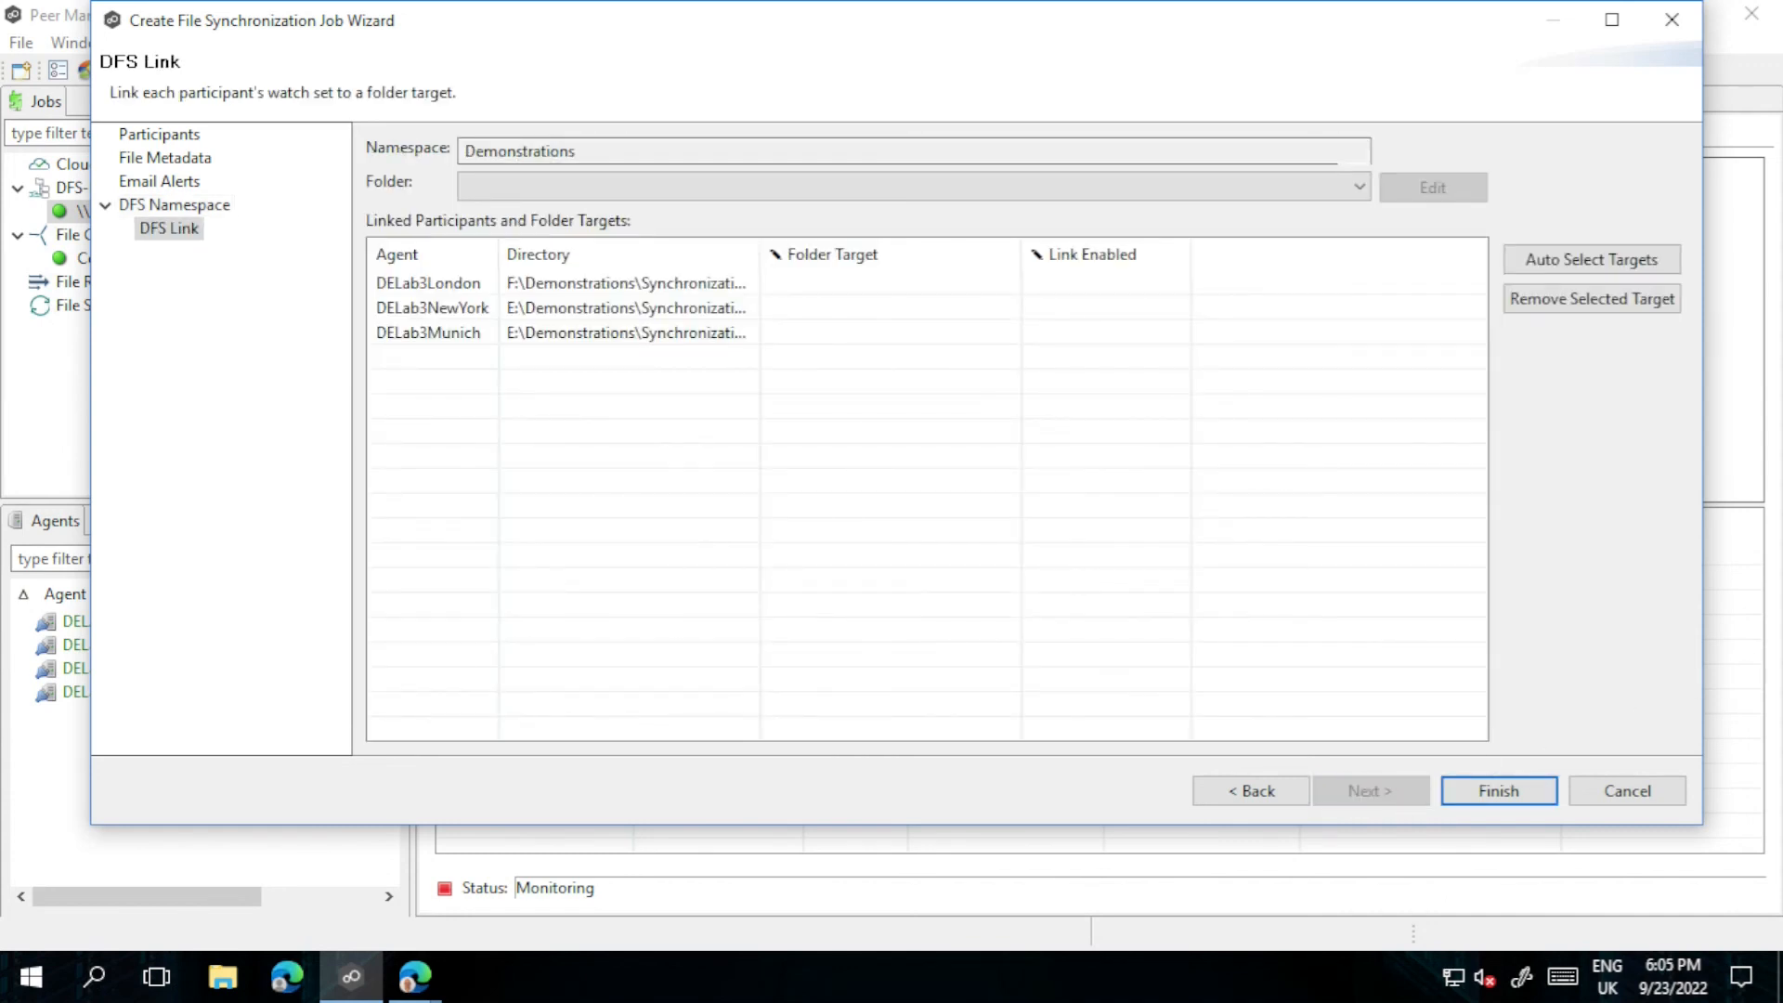
Step: Choose the Synchronization folder and set London's target to \\delab3london\Synchronization
{"action": "left_click", "coordinate": [649, 186]}
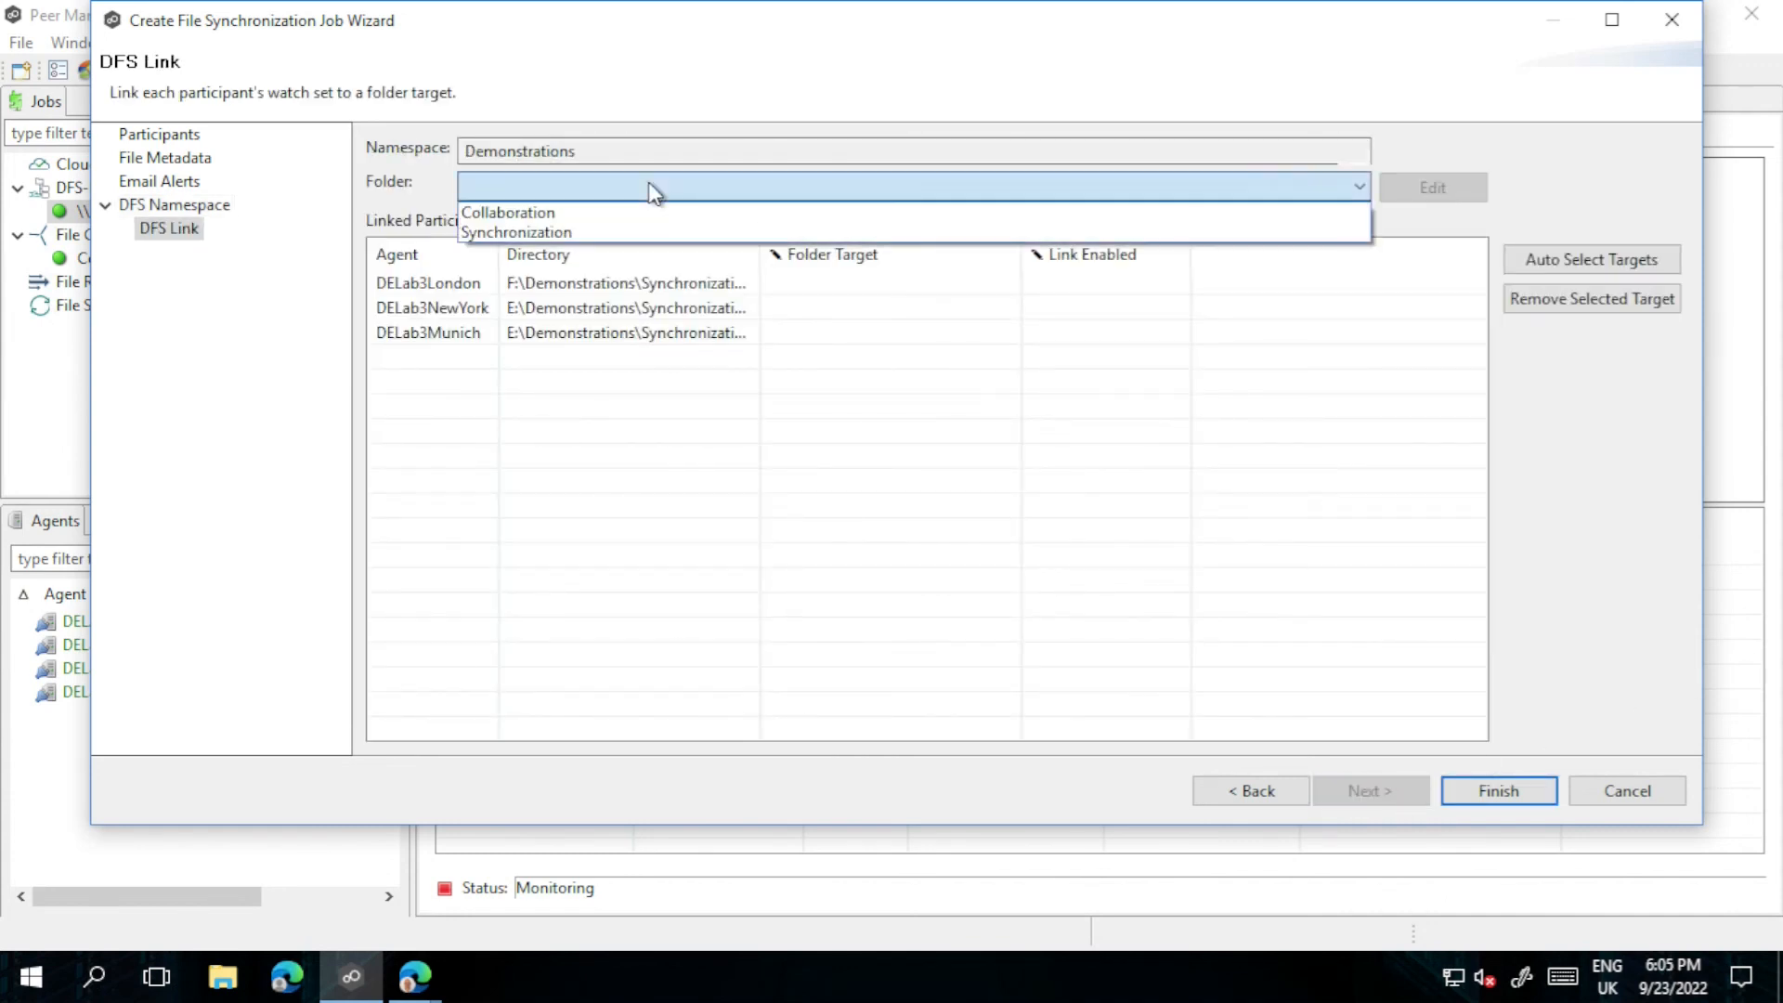
{"action": "left_click", "coordinate": [567, 234]}
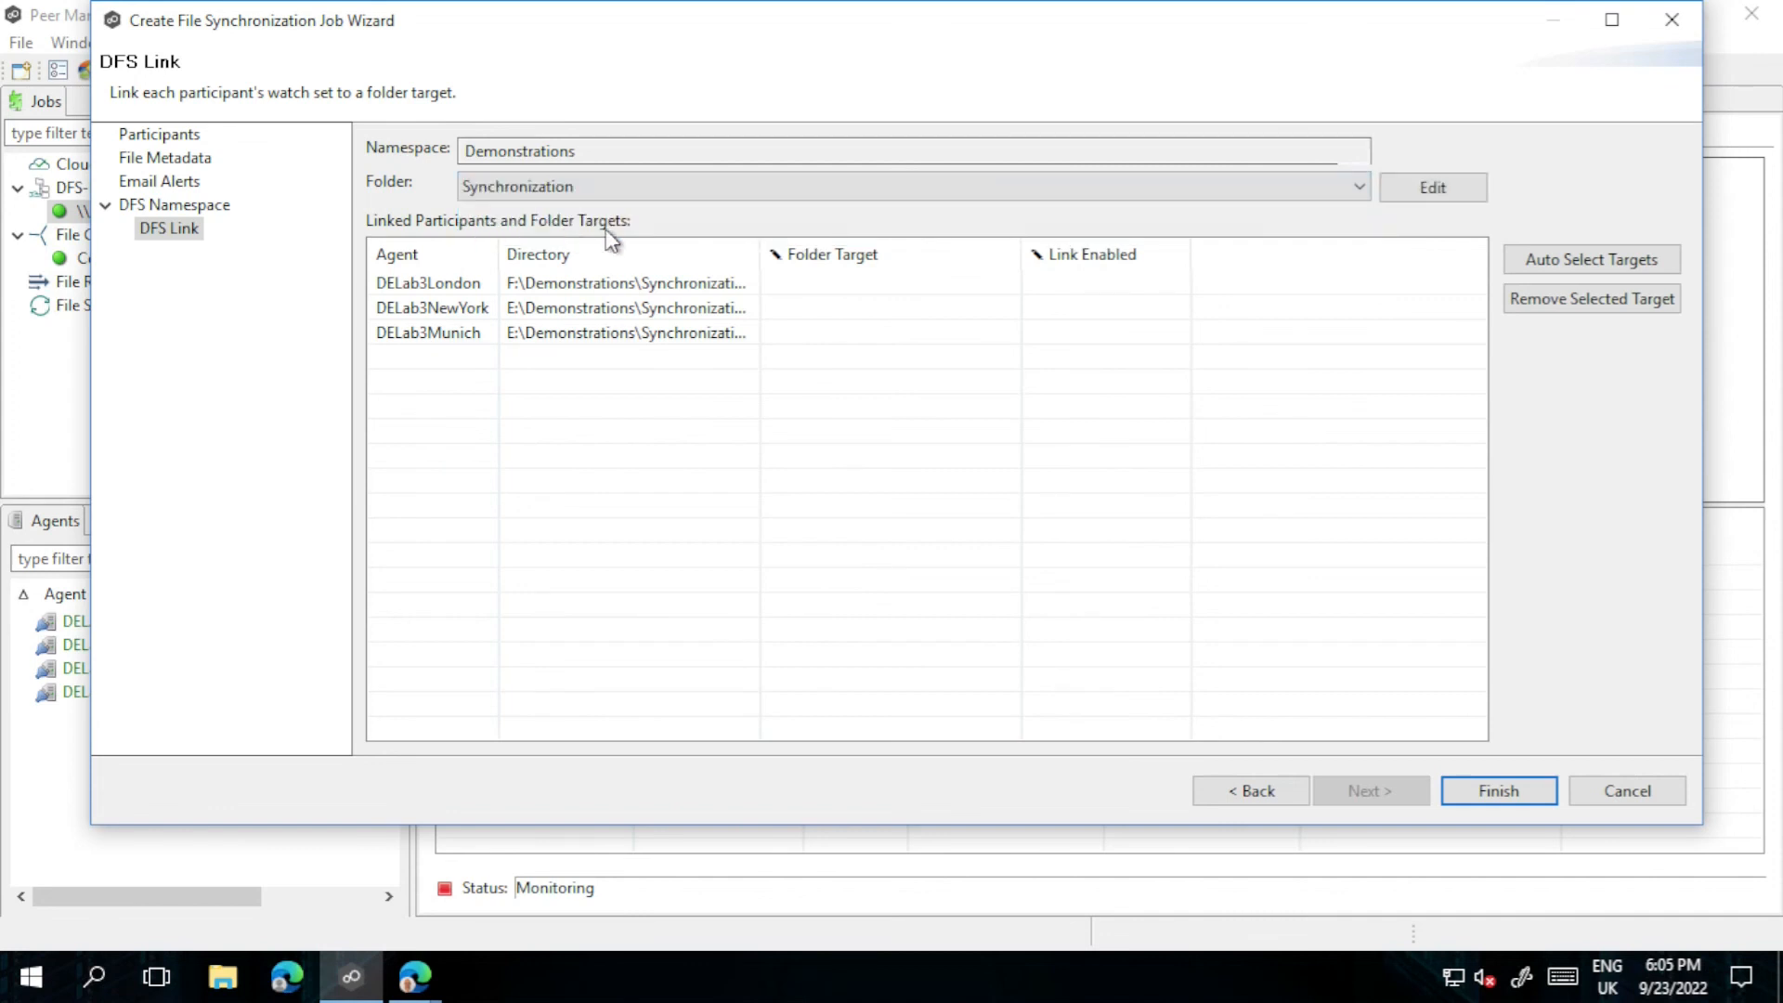
{"action": "left_click", "coordinate": [838, 285]}
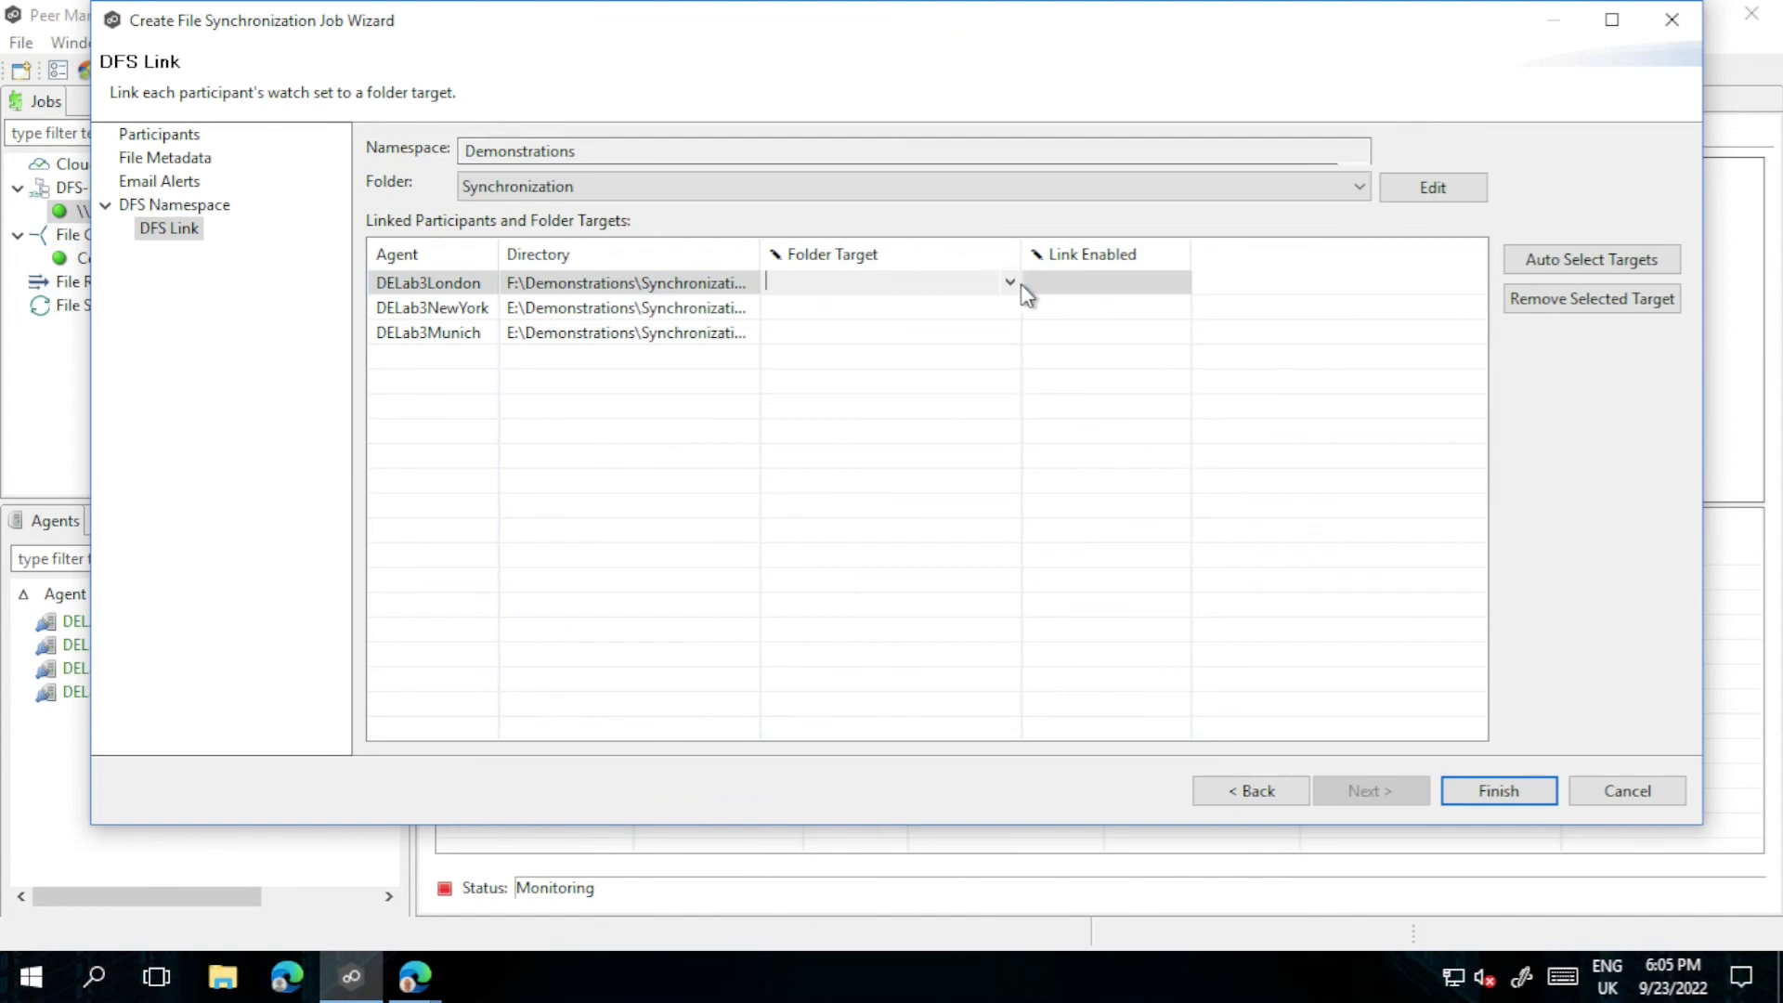
{"action": "left_click", "coordinate": [1011, 283]}
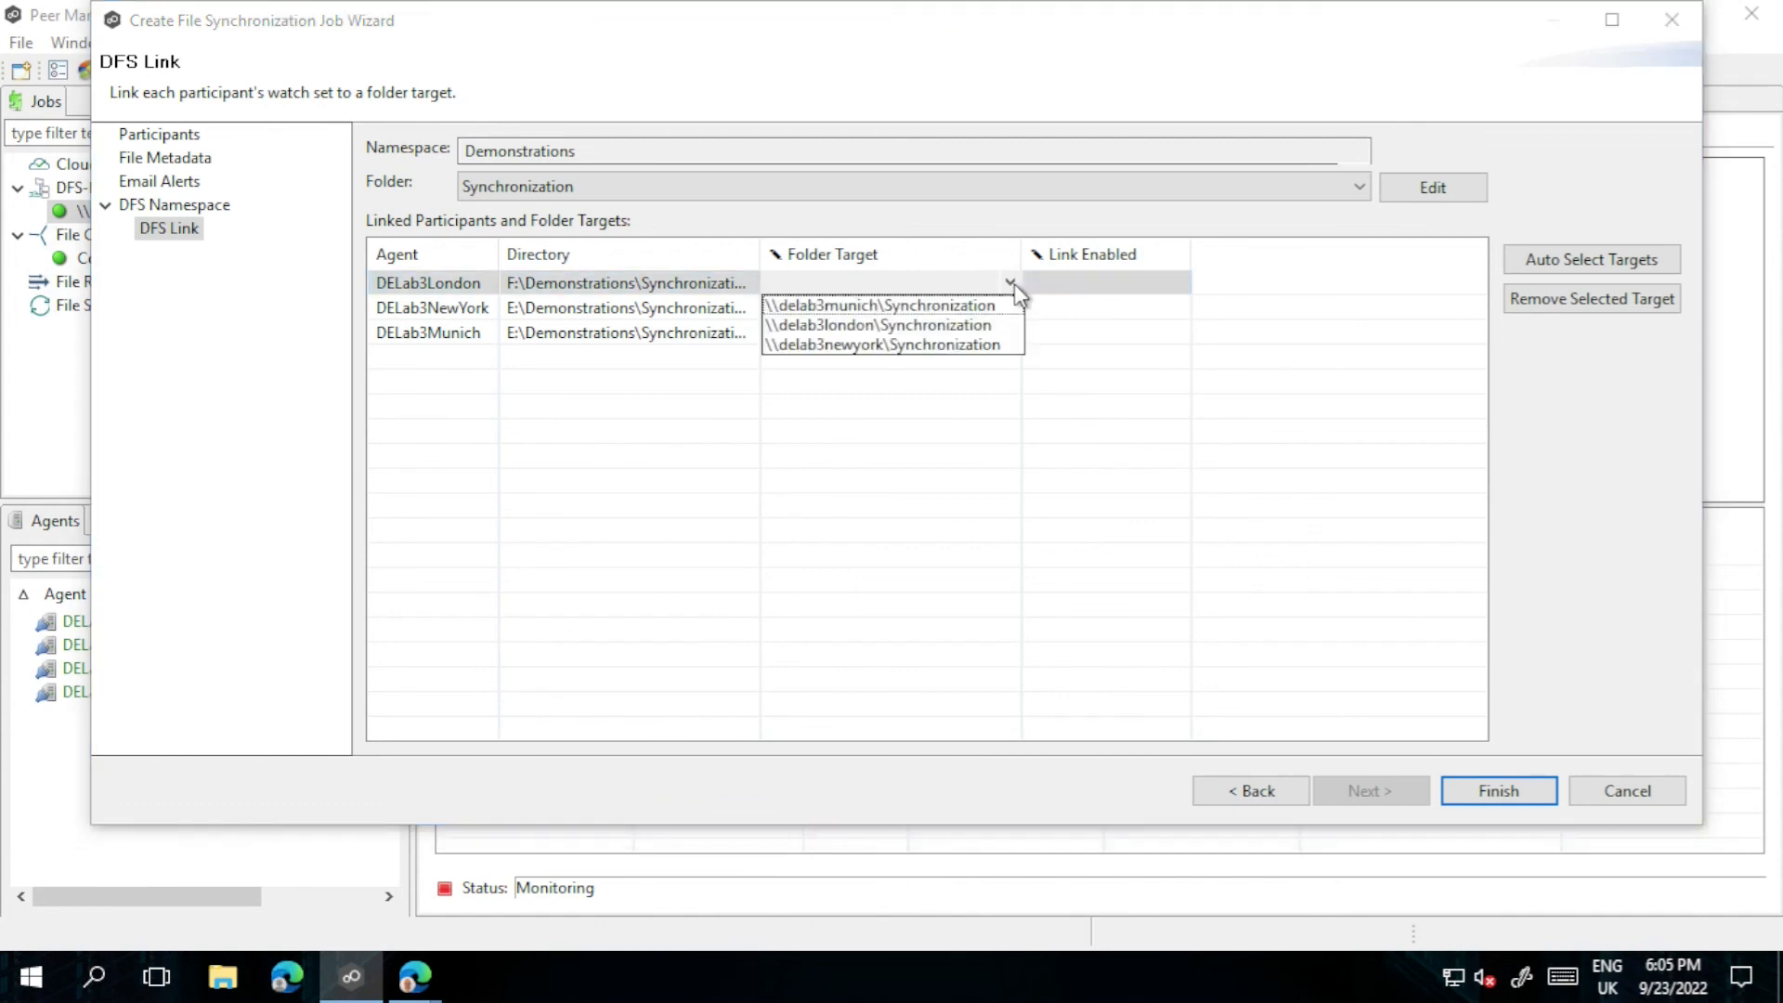
{"action": "left_click", "coordinate": [922, 325]}
Step: Set New York and Munich targets to their \\delab3…\Synchronization shares, then finish the job
{"action": "left_click", "coordinate": [910, 312]}
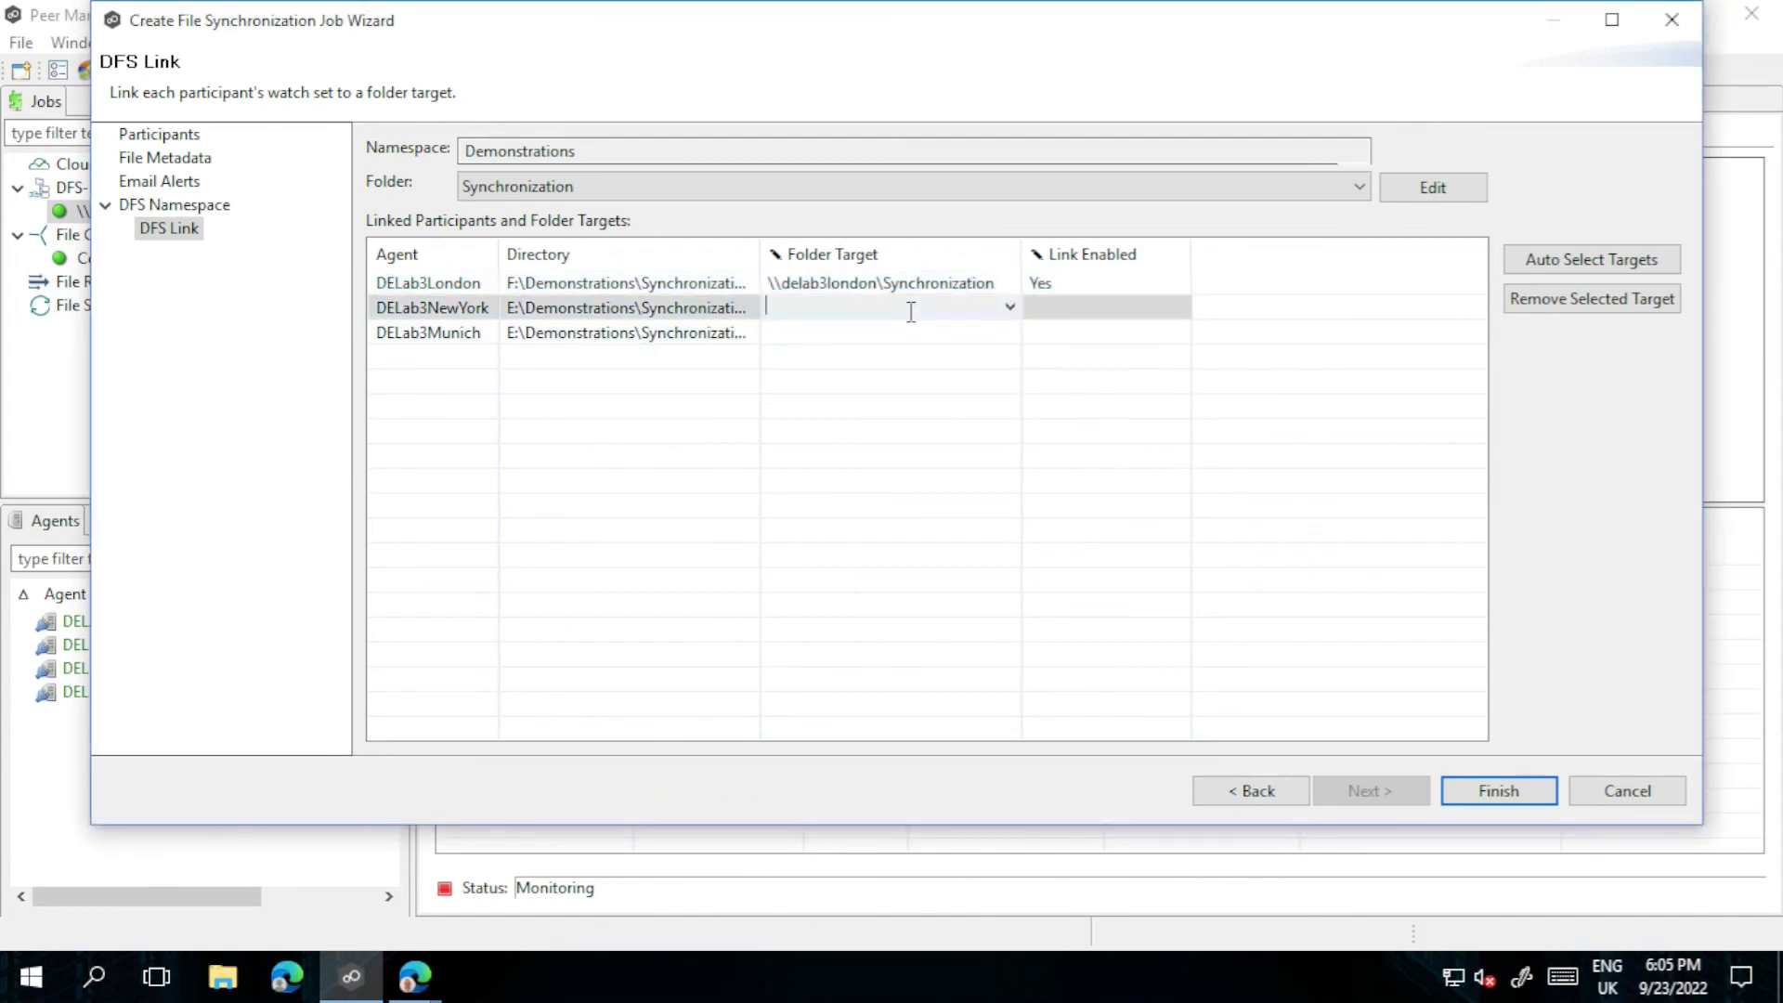
{"action": "left_click", "coordinate": [1010, 307]}
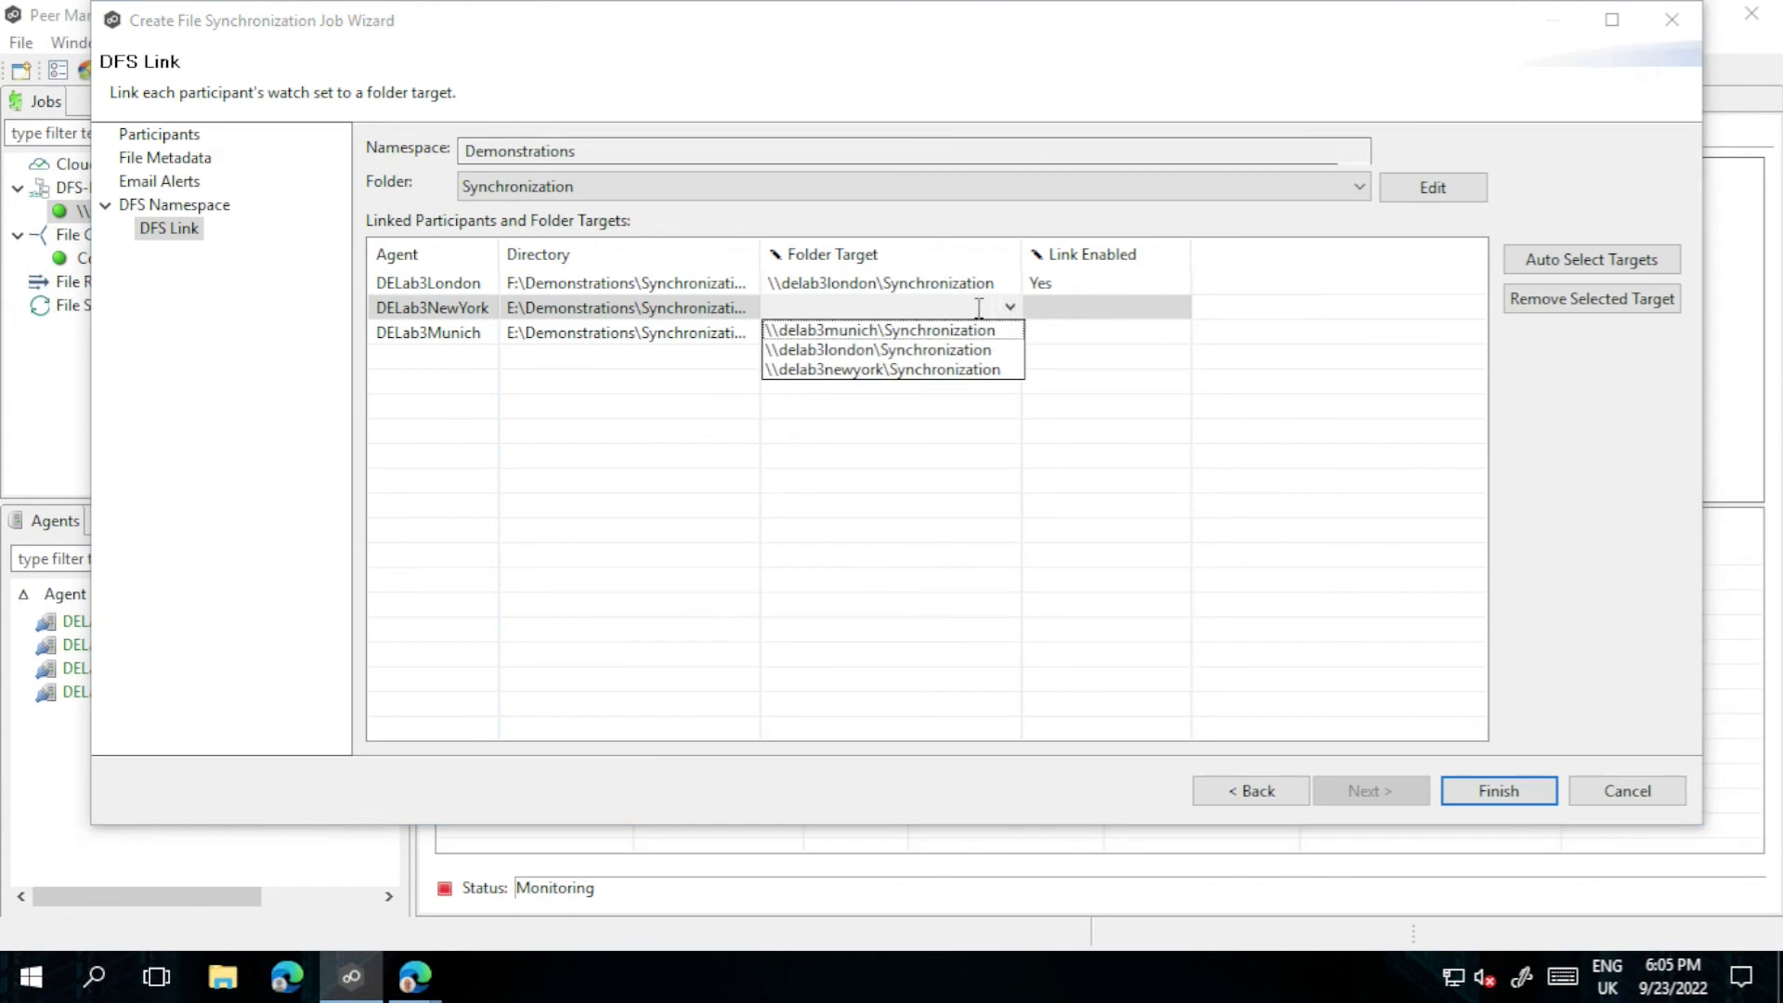
{"action": "left_click", "coordinate": [889, 368]}
{"action": "left_click", "coordinate": [894, 341]}
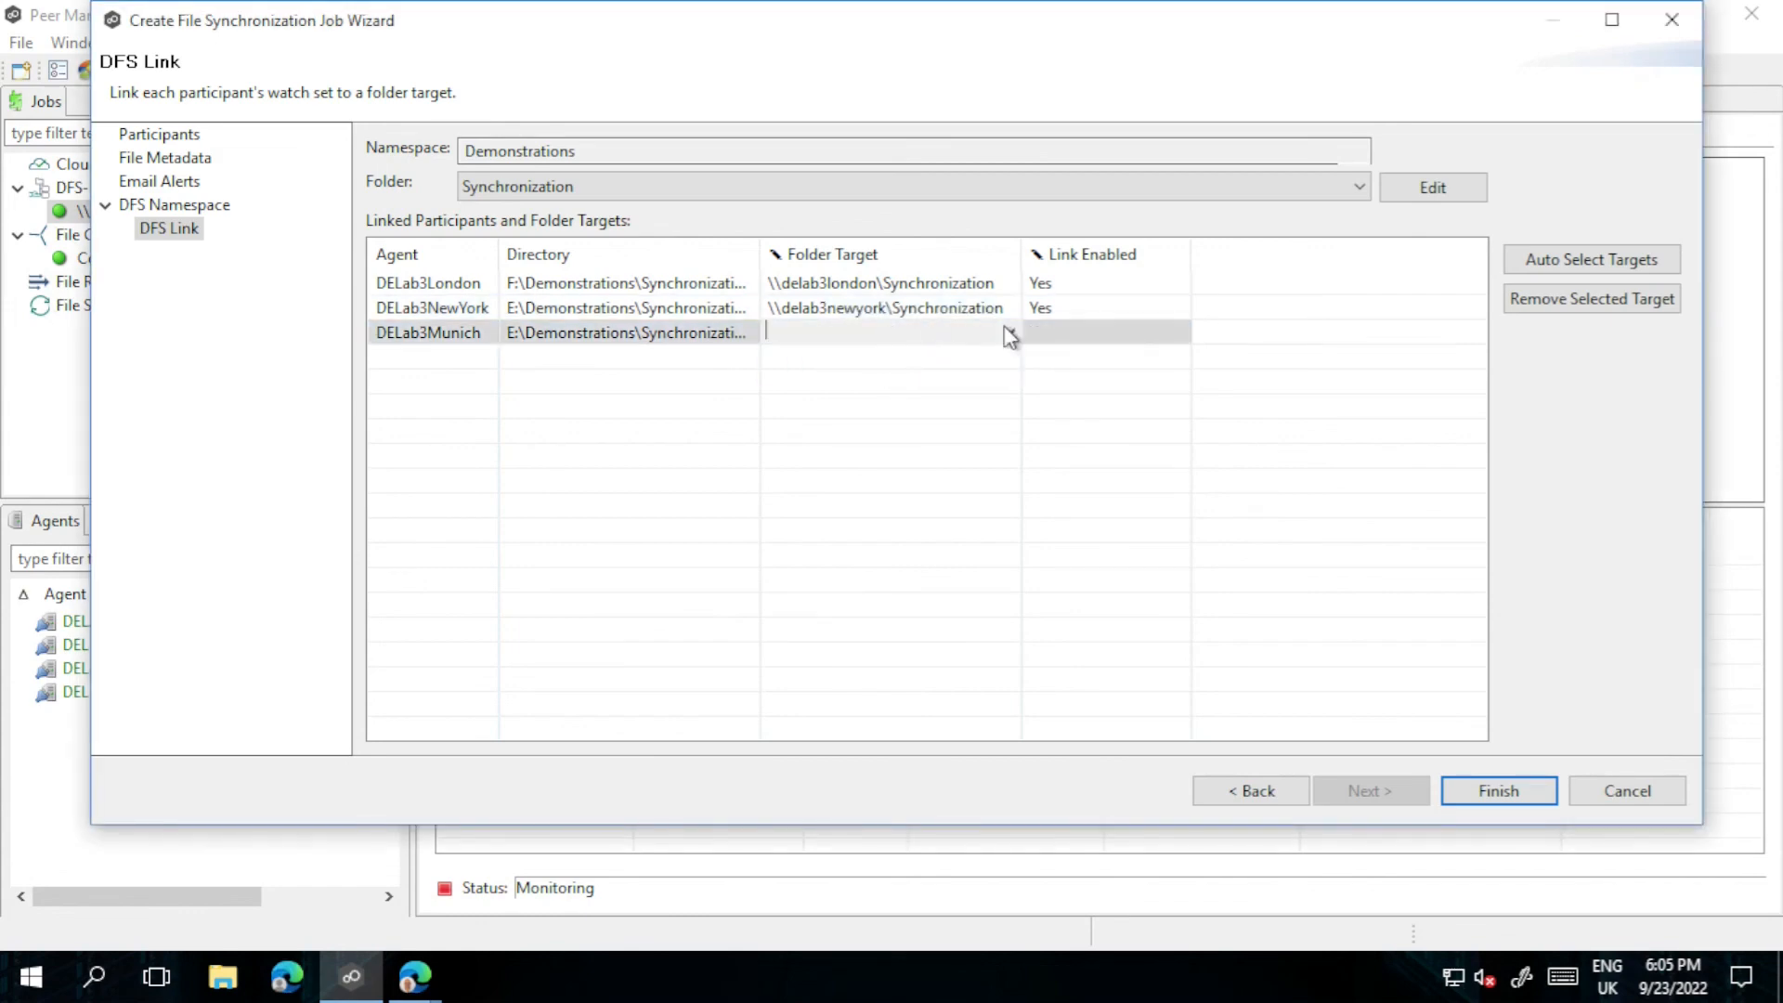
{"action": "left_click", "coordinate": [1009, 332]}
{"action": "left_click", "coordinate": [924, 355]}
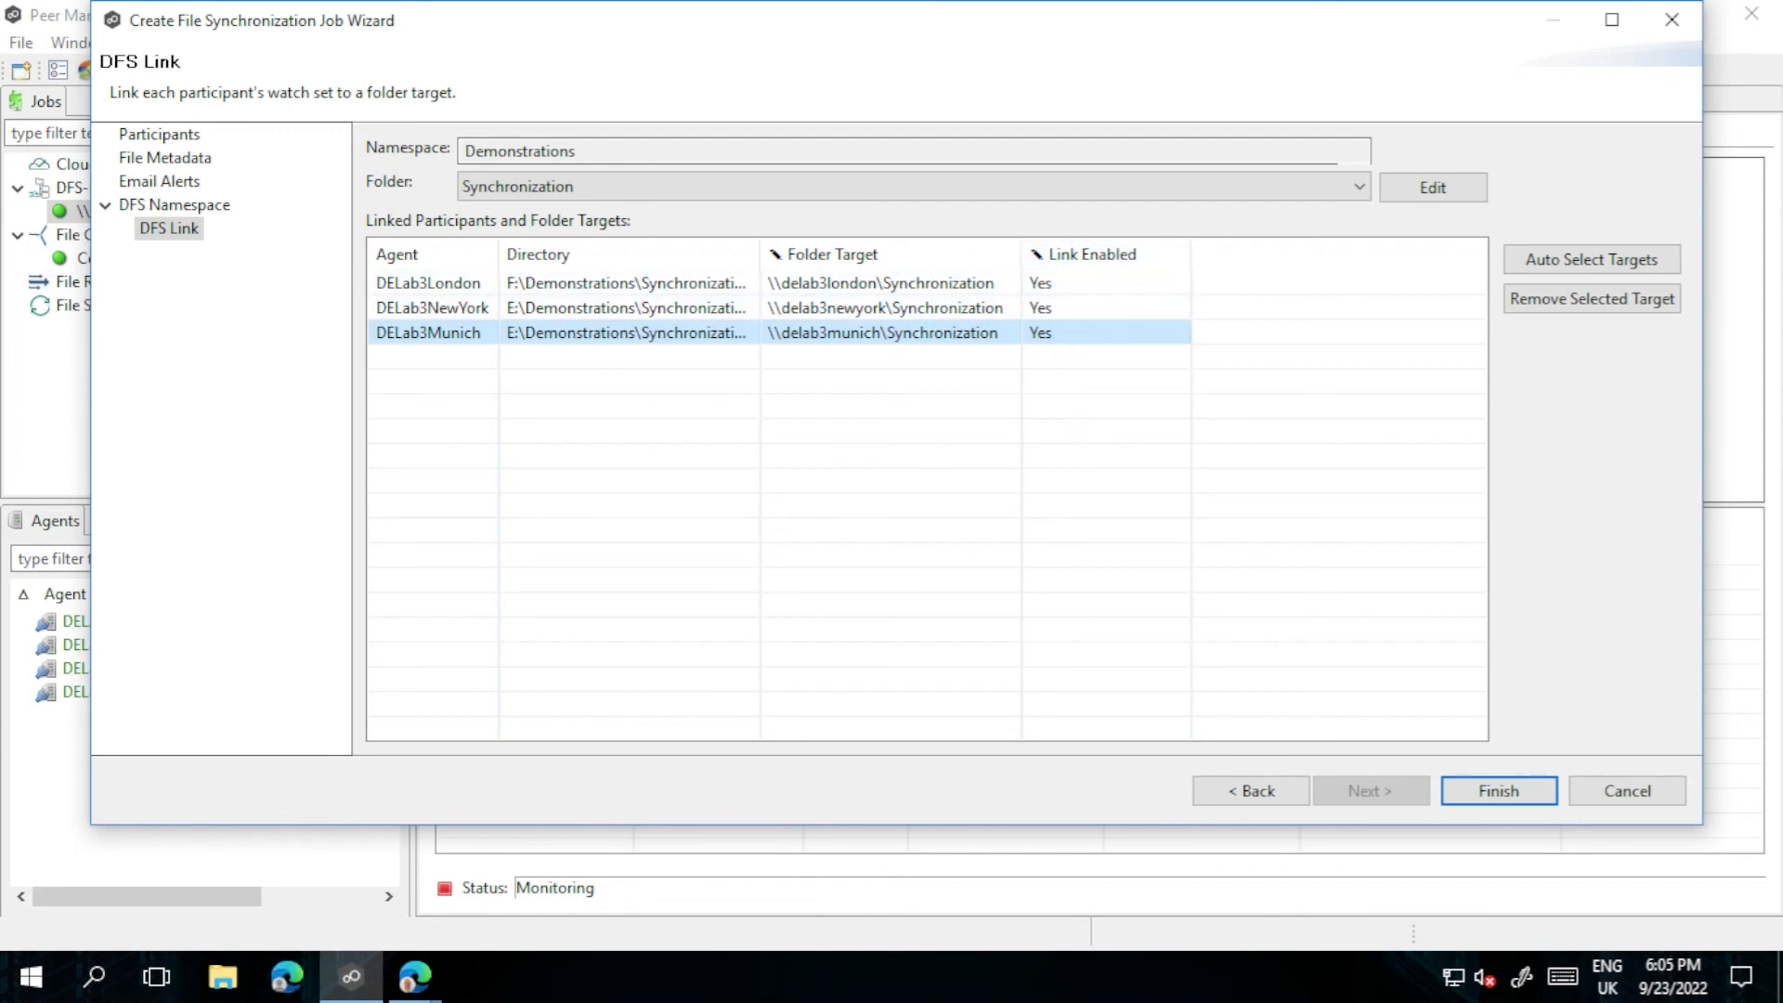
{"action": "left_click", "coordinate": [1501, 787]}
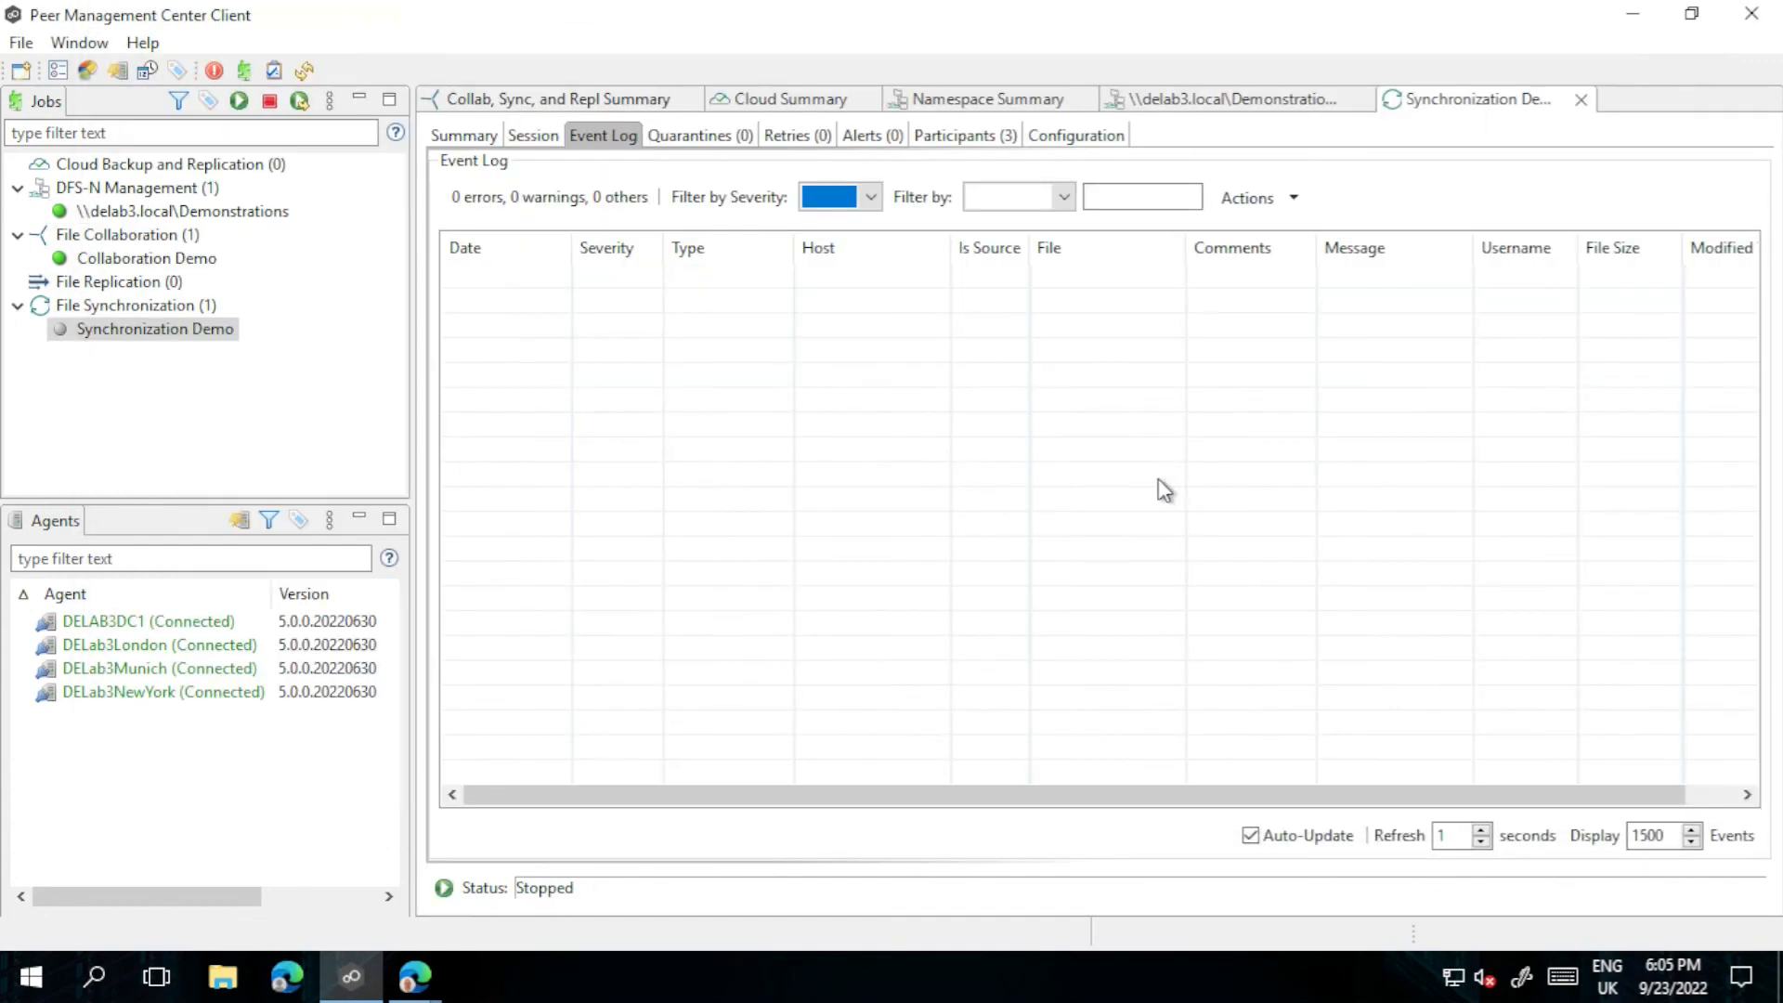
Step: Start the Synchronization Demo job from the Jobs tree and confirm the start
{"action": "right_click", "coordinate": [174, 331]}
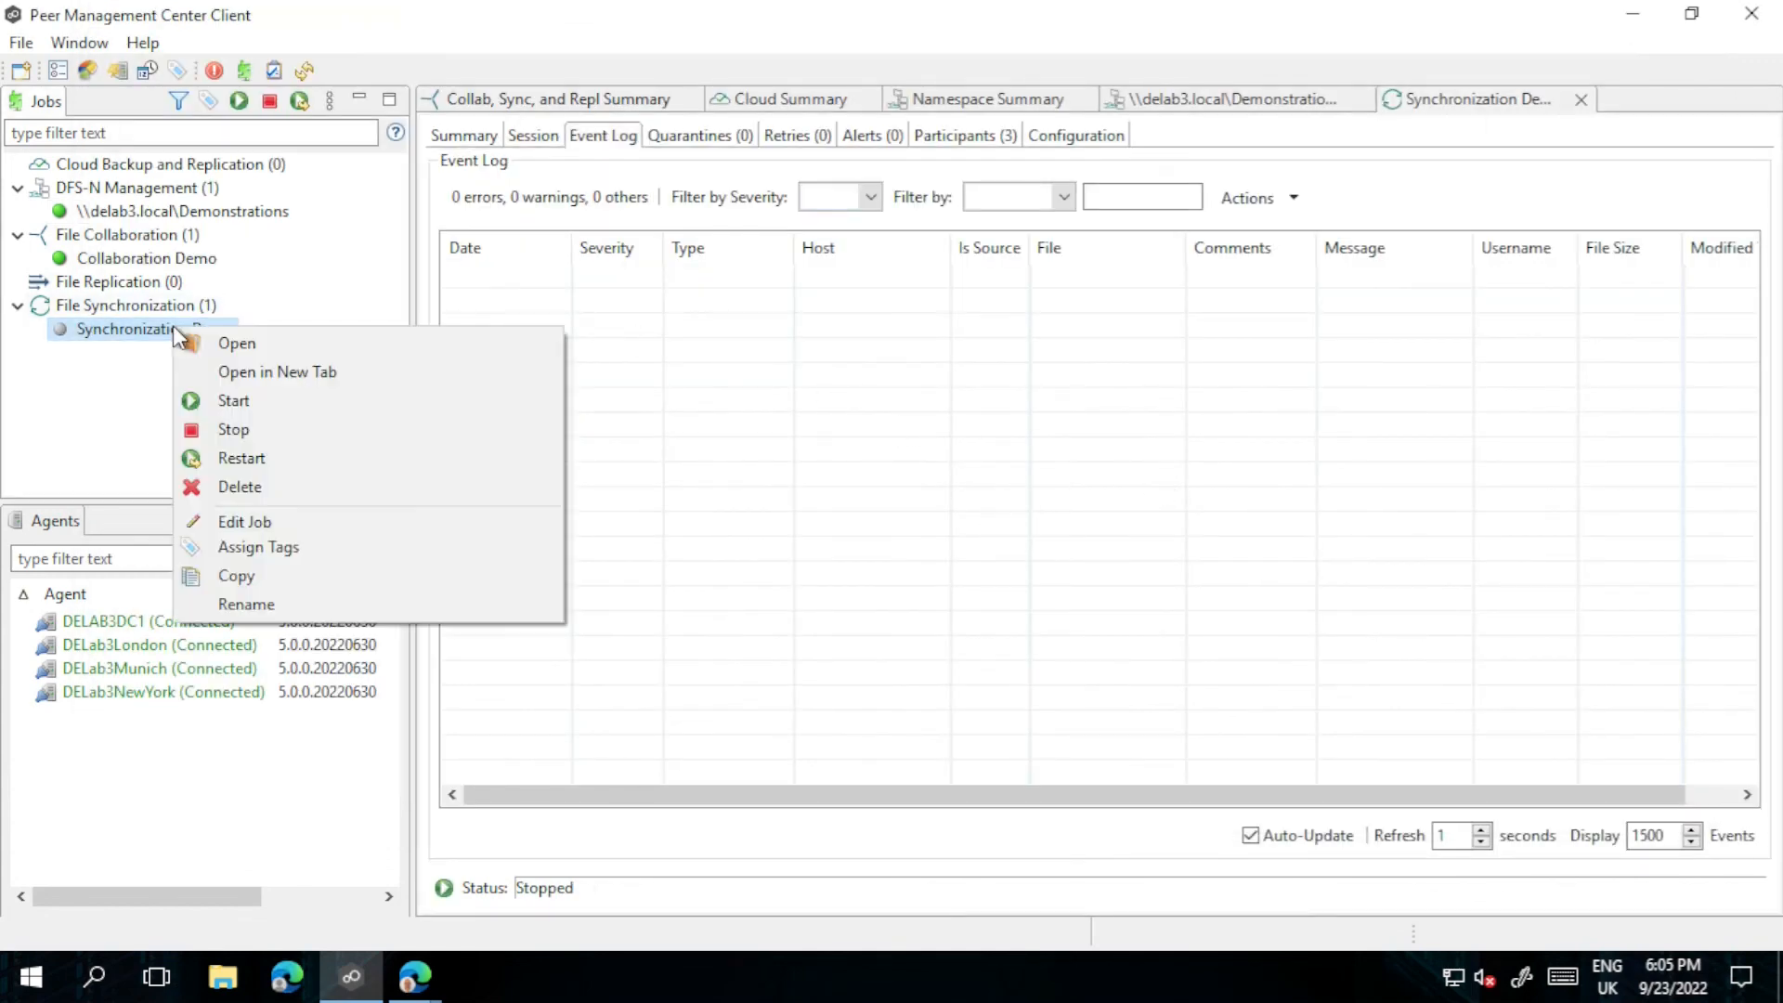
{"action": "left_click", "coordinate": [287, 408]}
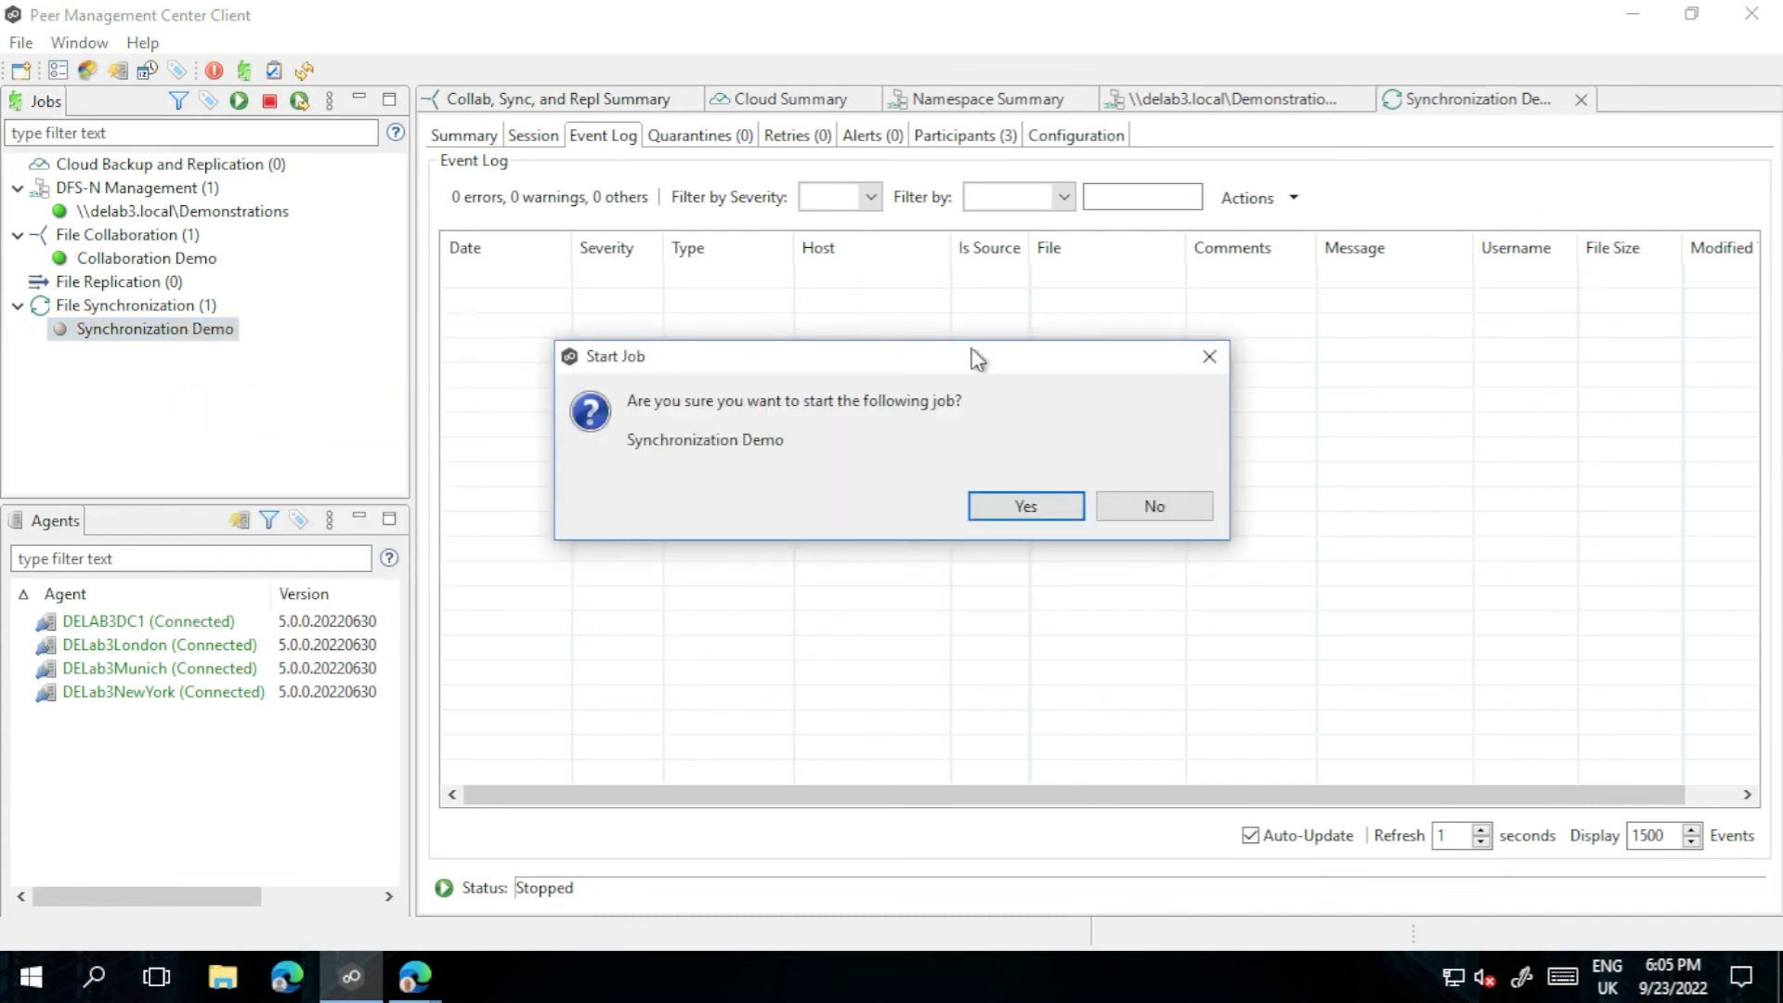
{"action": "left_click", "coordinate": [1025, 501]}
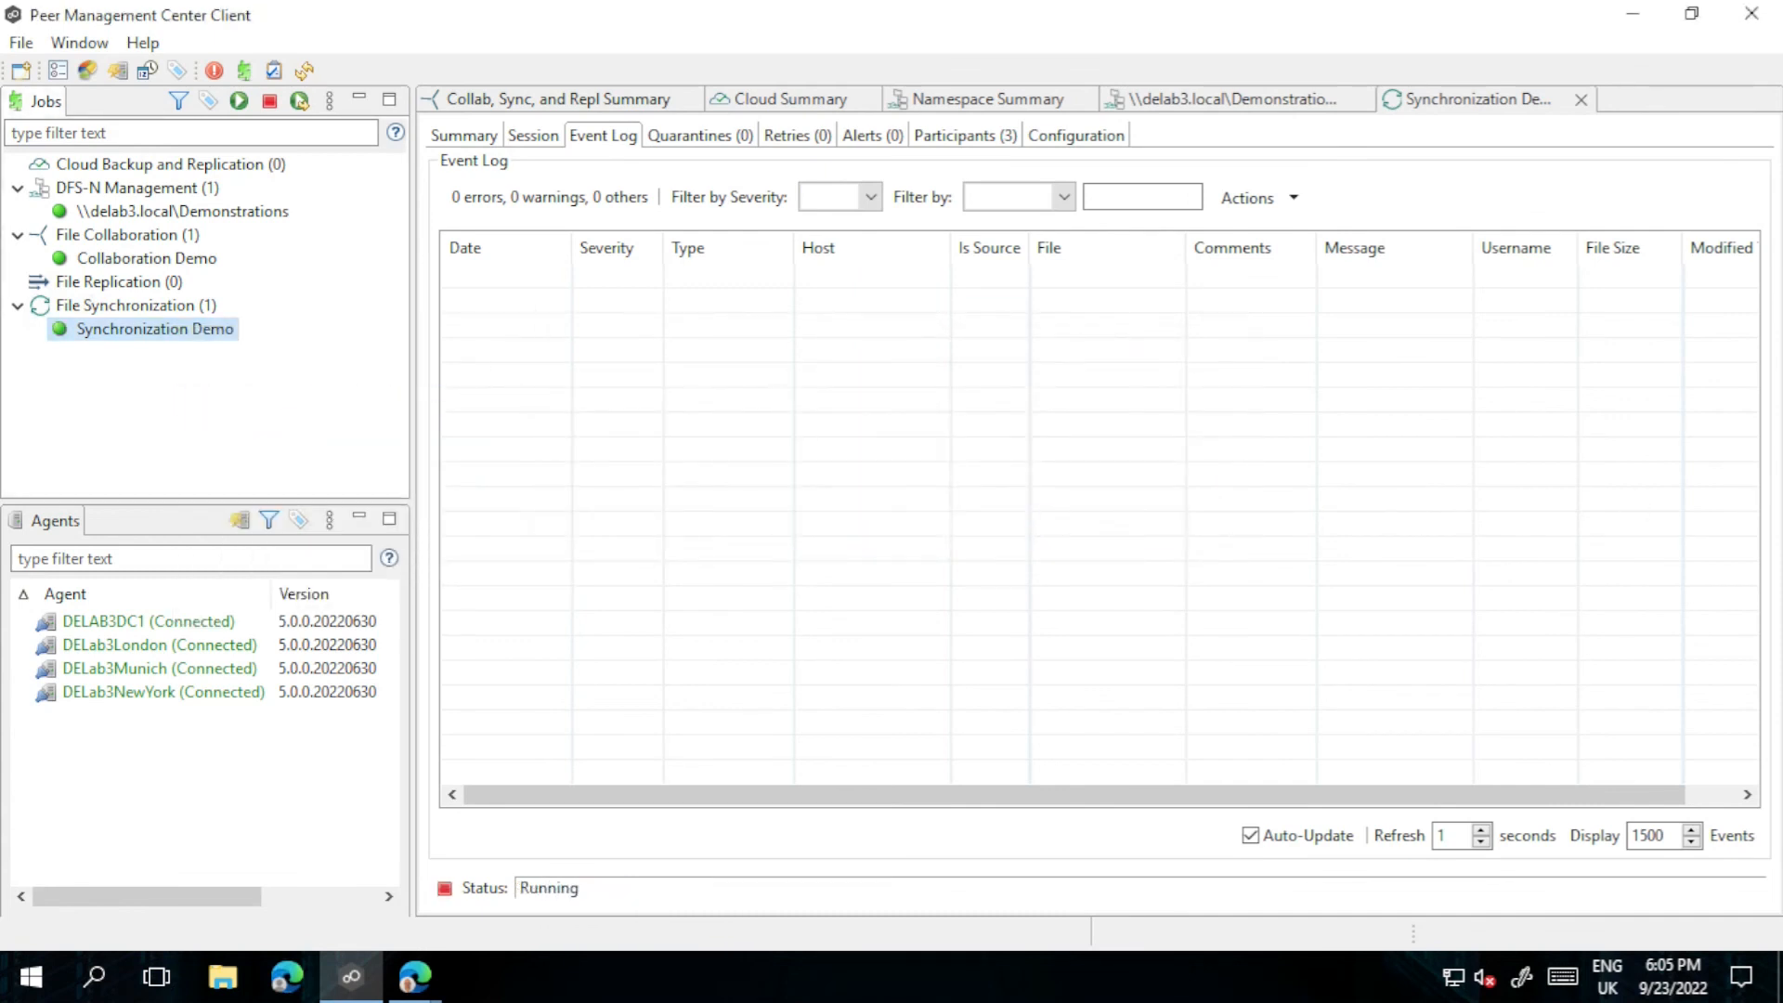